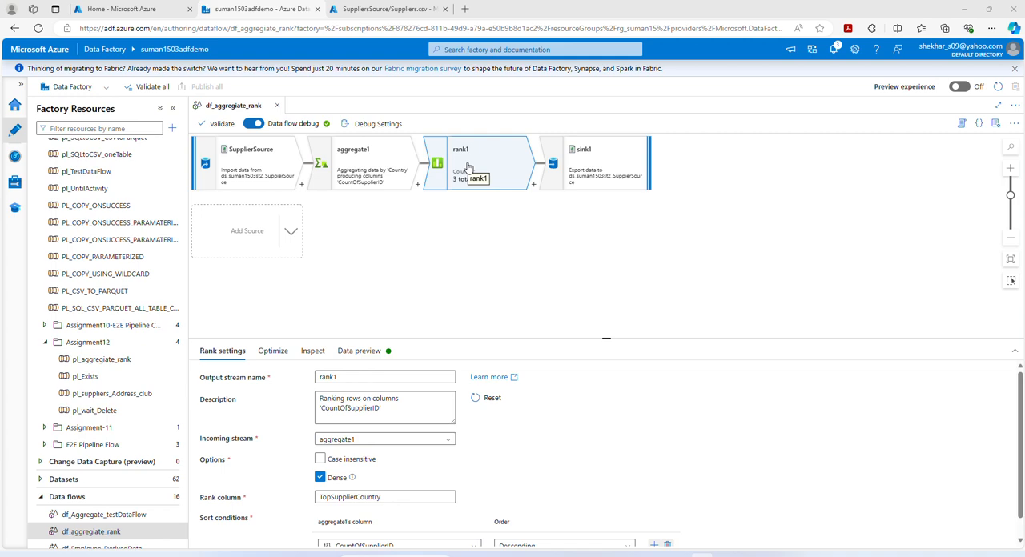
- Switch to SQL Server Management Studio and look through the dbo.Suppliers rows, including their Country values
mouse_move(608, 555)
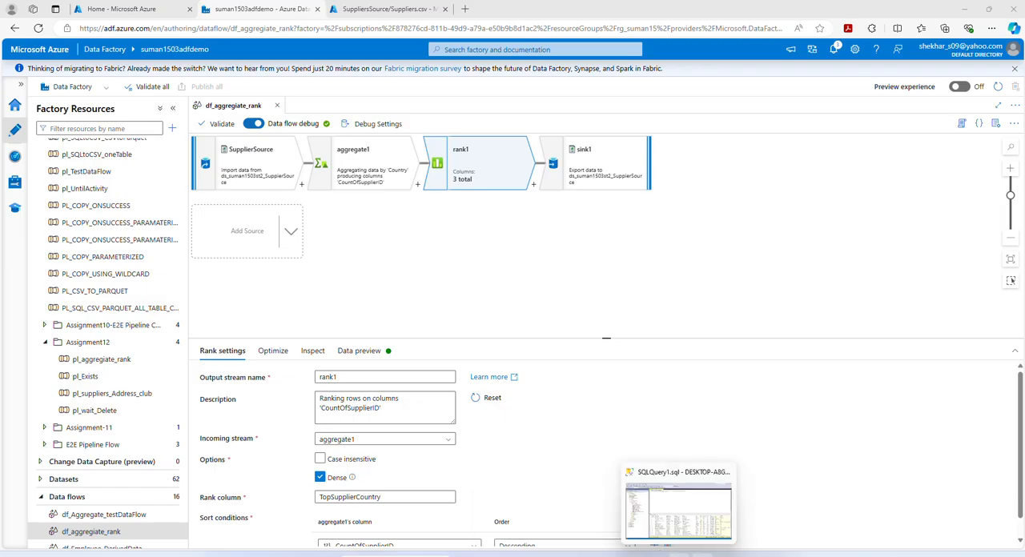
click(679, 505)
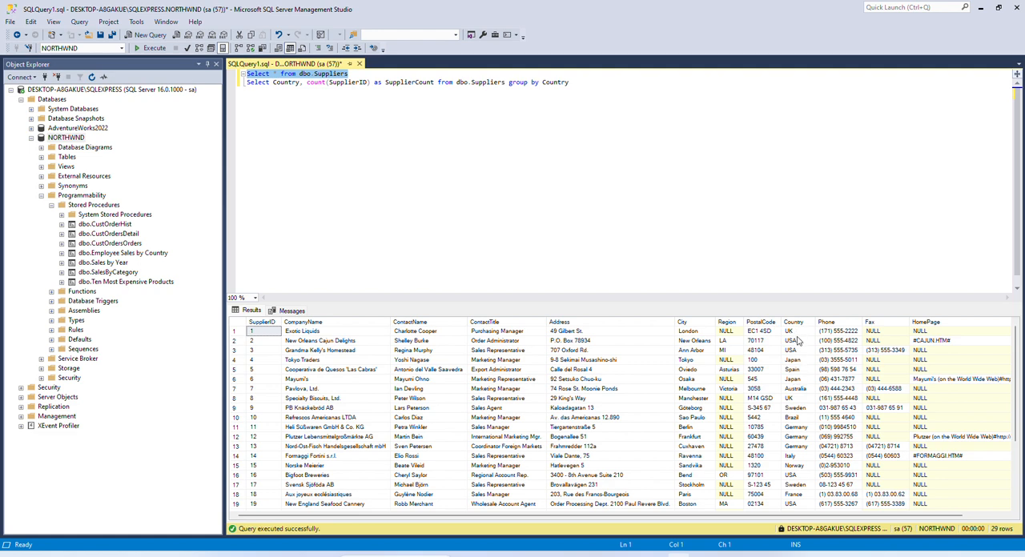
scroll(797, 400, down, 3)
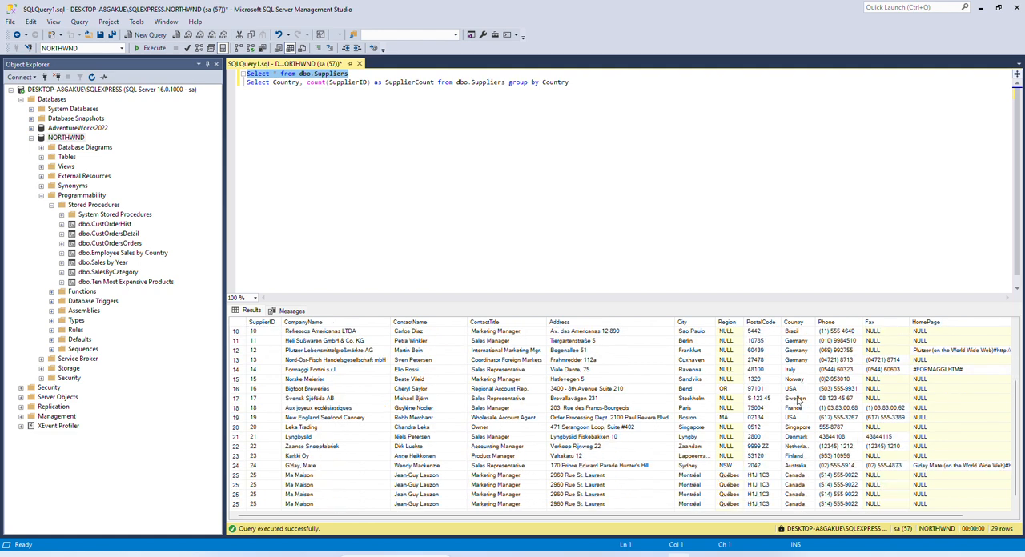
scroll(797, 401, up, 3)
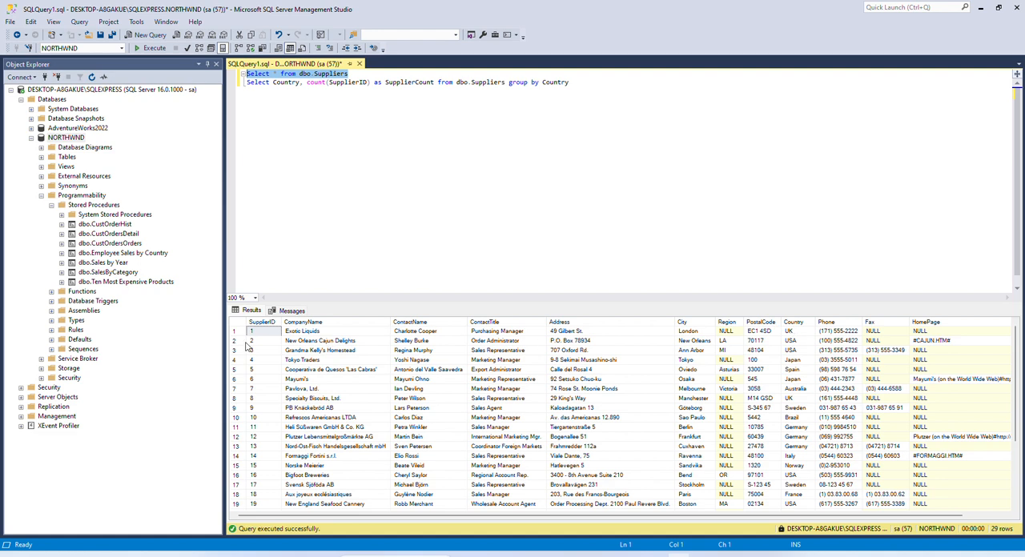
scroll(797, 359, down, 2)
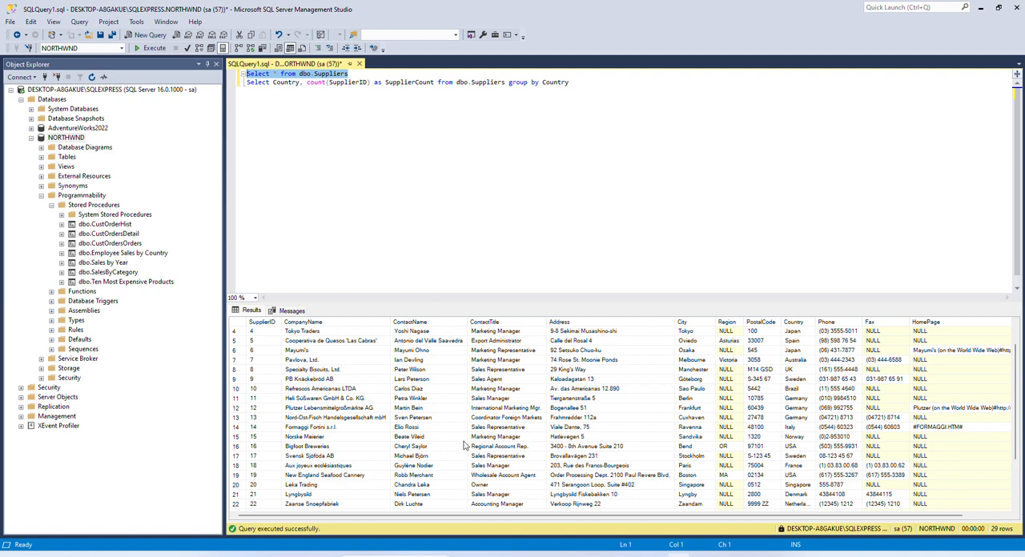
- Run only the query counting SupplierID per Country in dbo.Suppliers, and switch to the aggregate1_data_preview workbook in Excel
drag(247, 83, 577, 85)
click(151, 49)
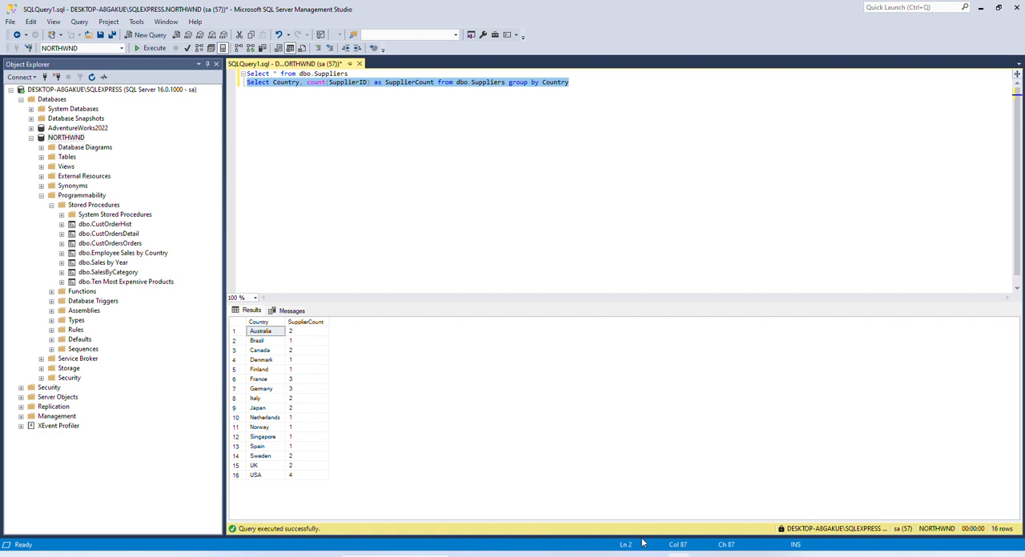
click(607, 556)
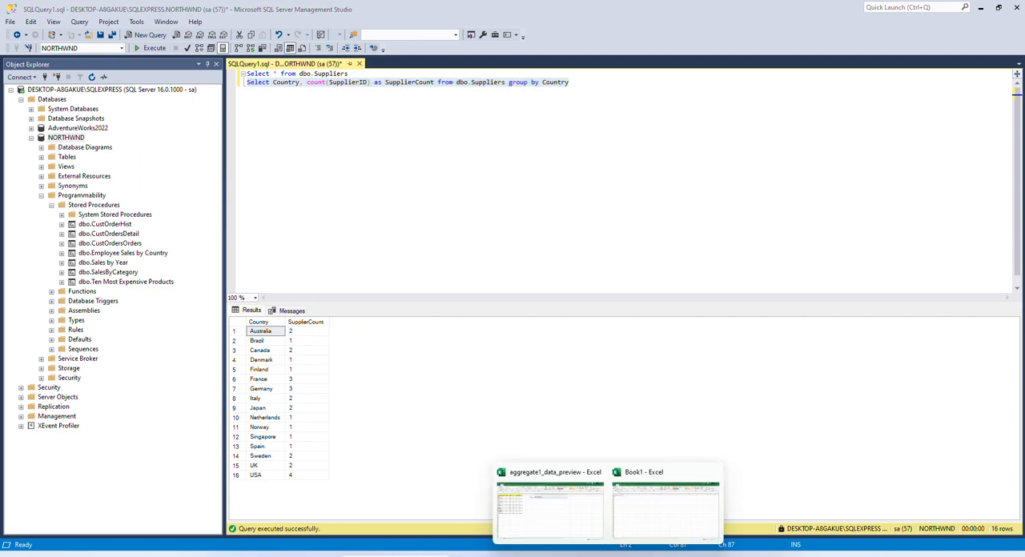
click(569, 530)
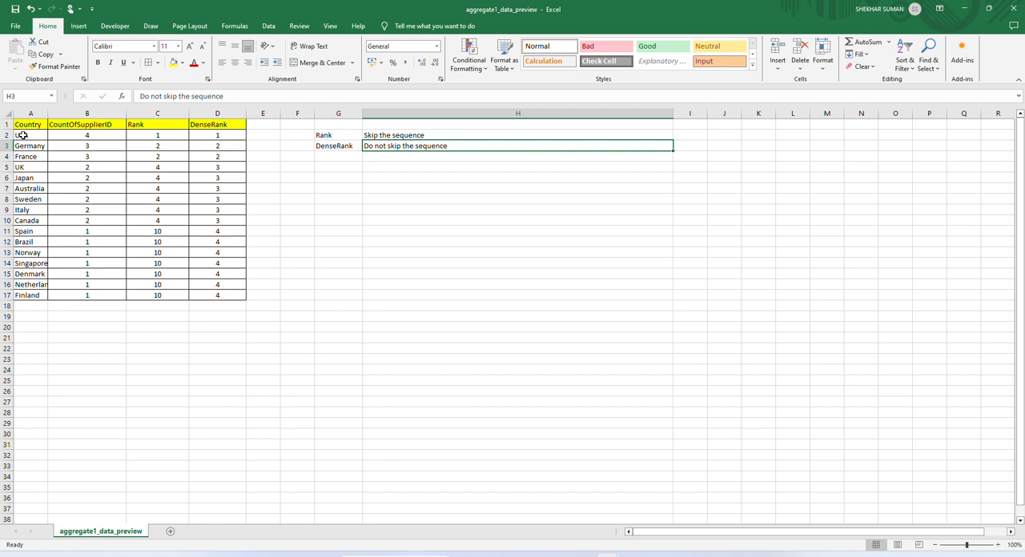
- Compare the workbook's Country list with the grouped query result in SQL Server Management Studio, and return to Excel
drag(23, 135, 32, 271)
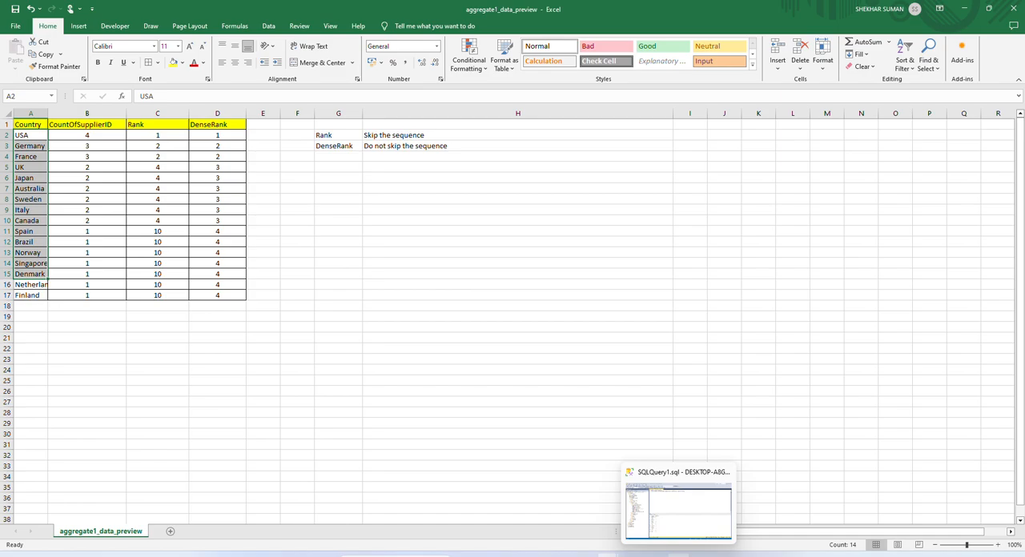
click(679, 556)
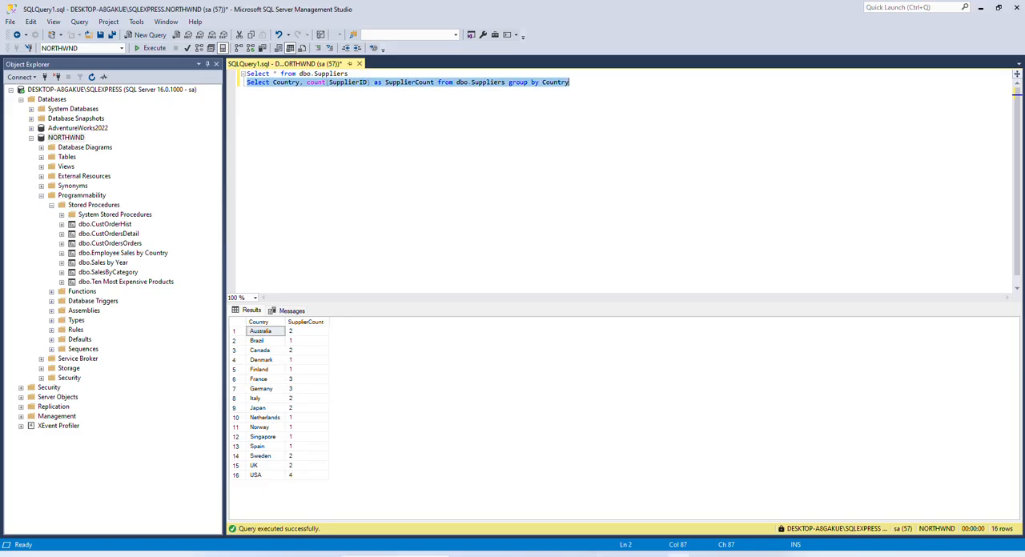
click(607, 555)
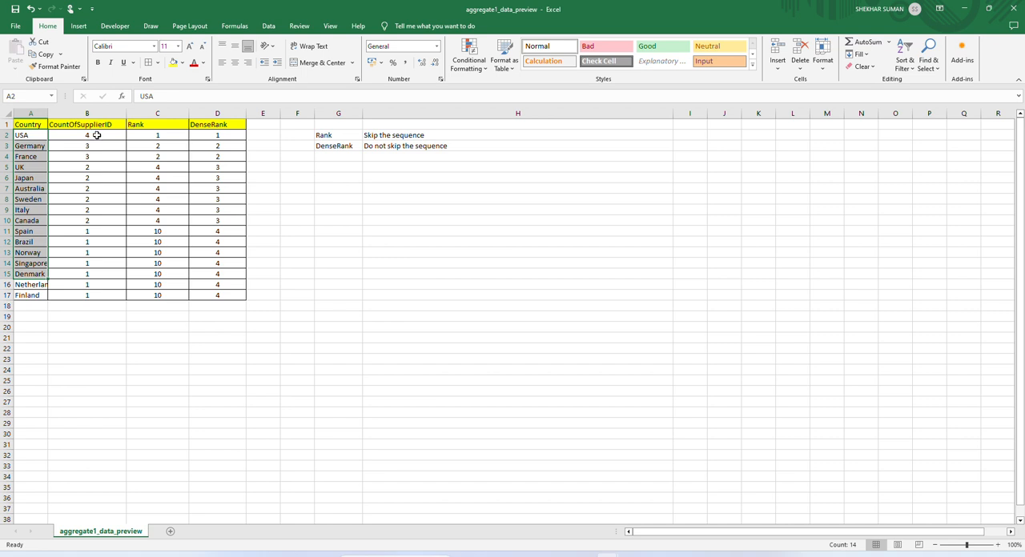
click(445, 339)
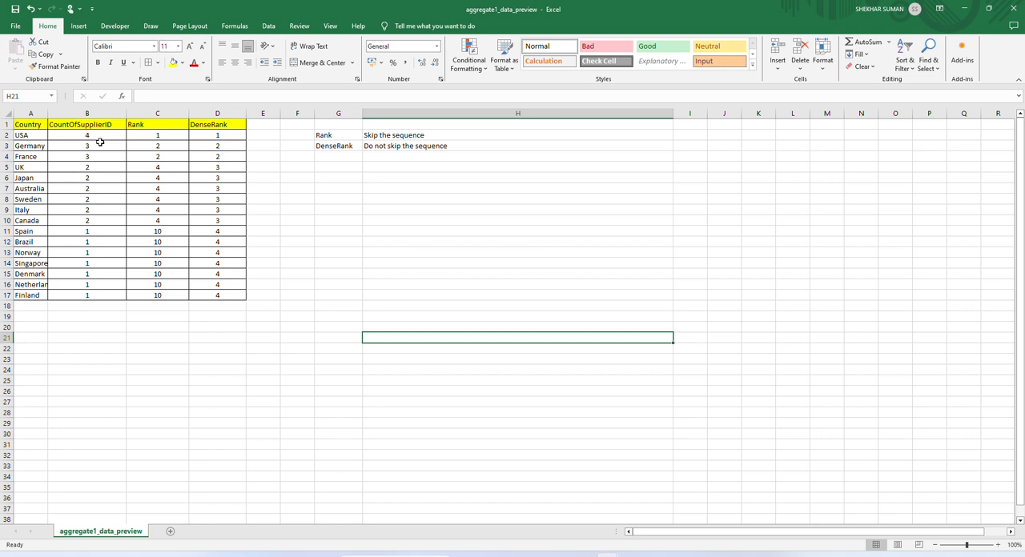
- Examine which countries share the same CountOfSupplierID, group by group, including USA and the Germany and France pair
drag(30, 146, 76, 157)
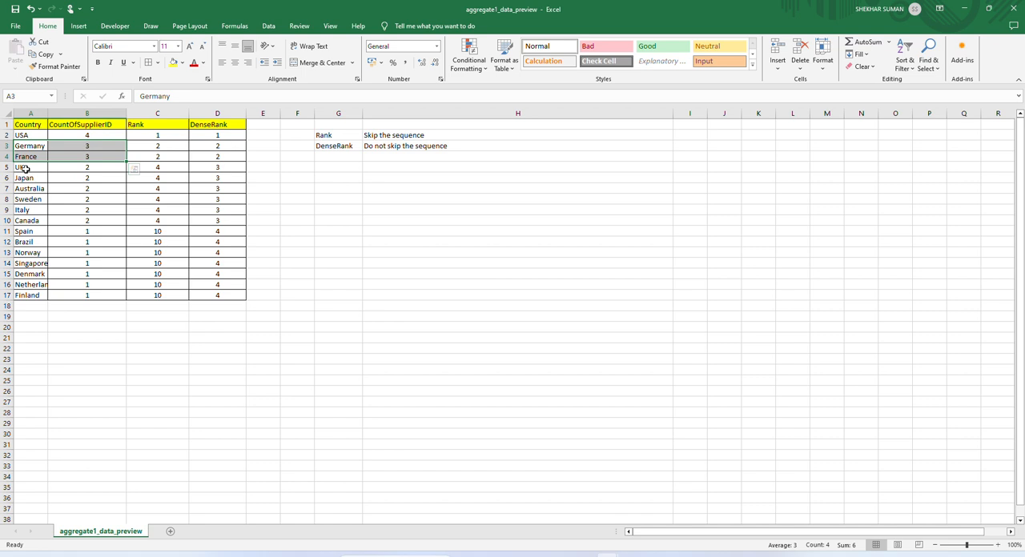
click(26, 169)
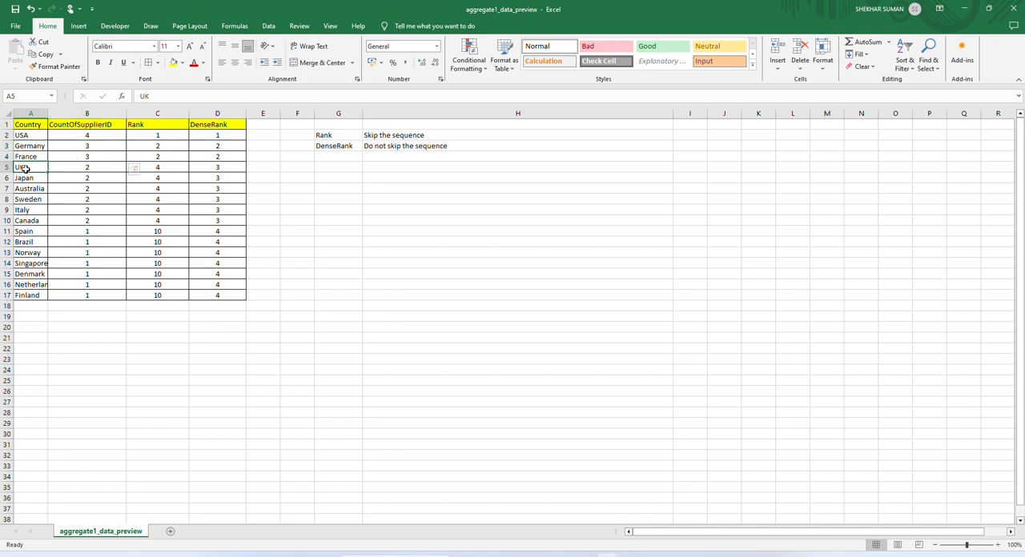
drag(26, 169, 84, 218)
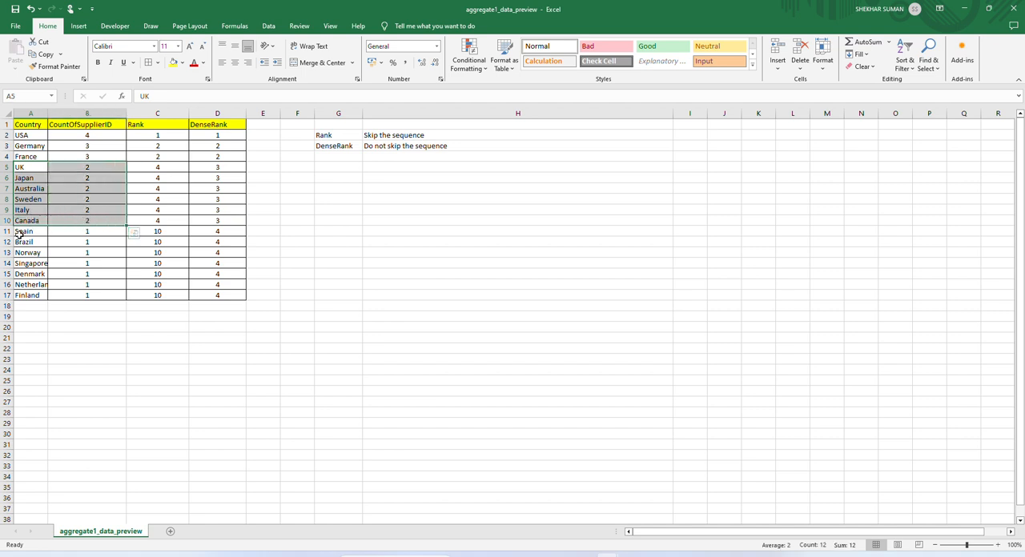
drag(20, 233, 81, 295)
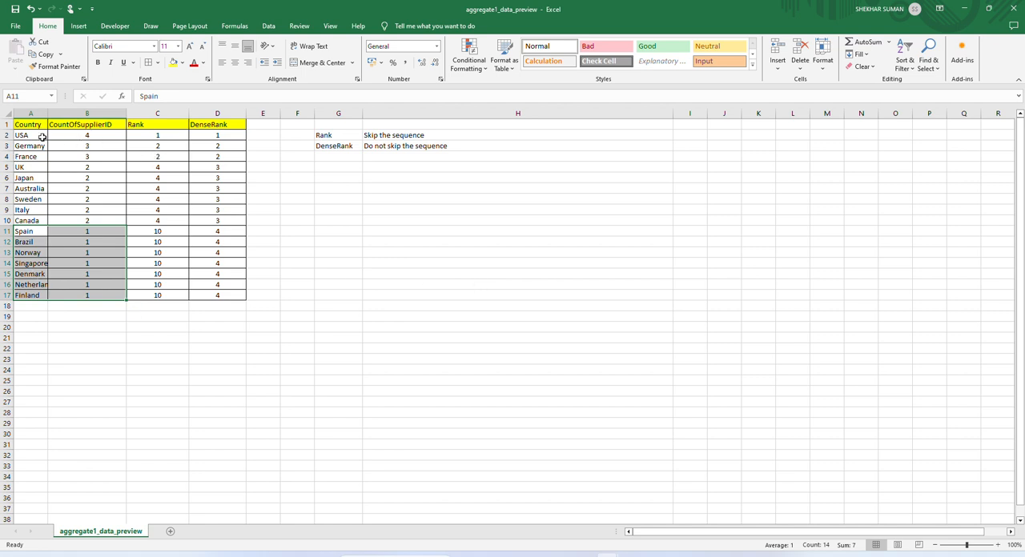
drag(32, 135, 96, 135)
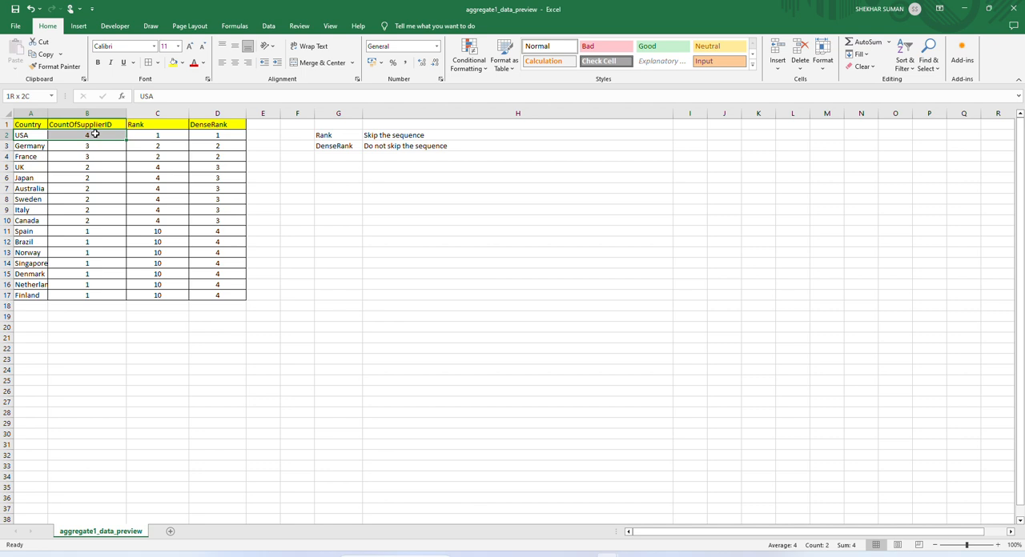
drag(95, 135, 96, 134)
drag(32, 148, 84, 156)
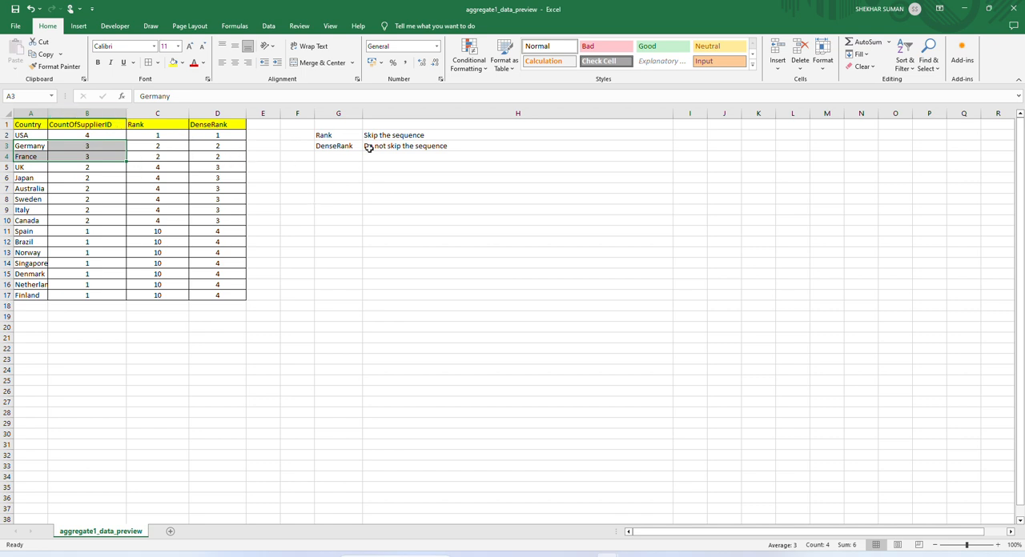
- Read the notes beside the table that explain how Rank and DenseRank treat the sequence
click(410, 137)
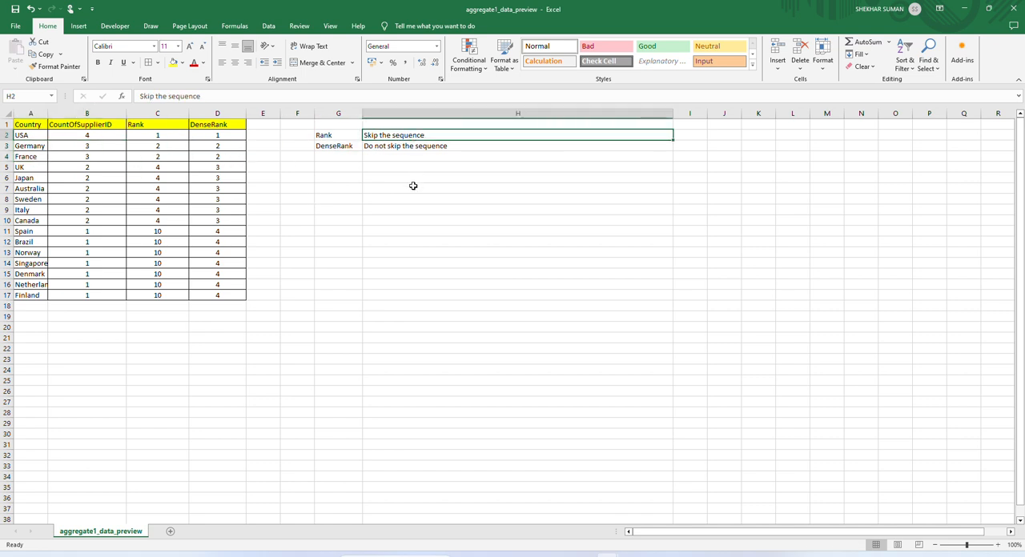
click(341, 151)
click(403, 149)
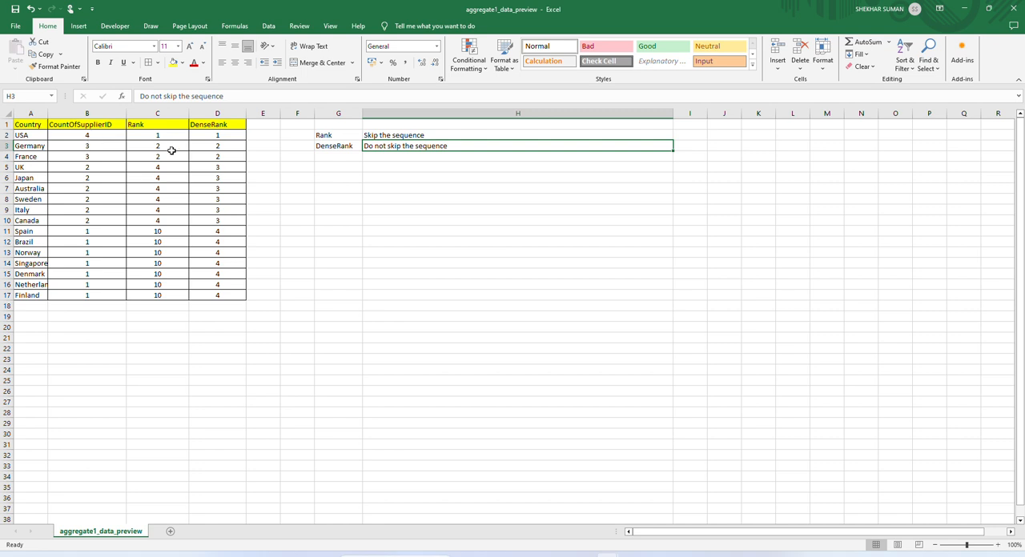
- Check the supplier counts of USA, Germany and France against their values in the Rank column
click(42, 134)
drag(42, 135, 71, 135)
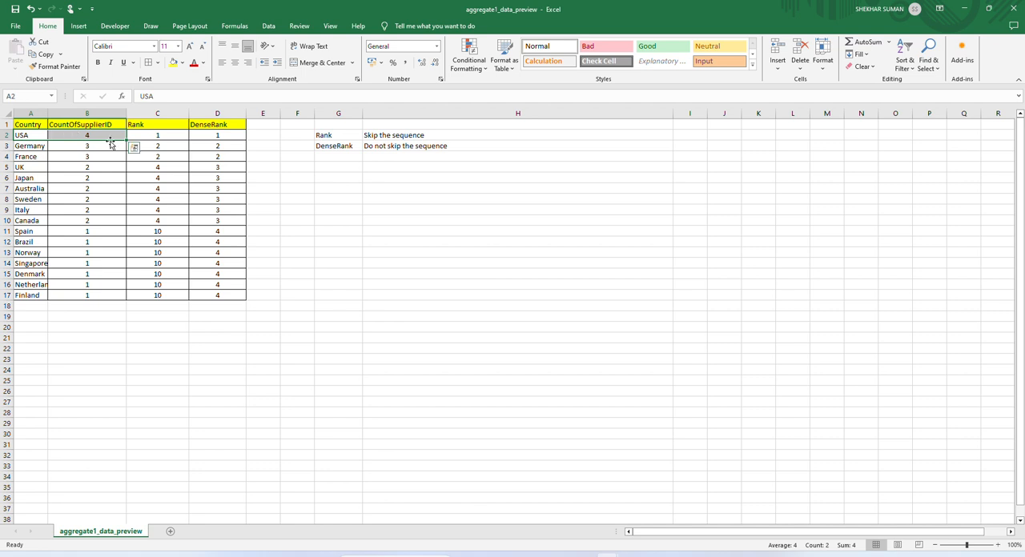
click(158, 136)
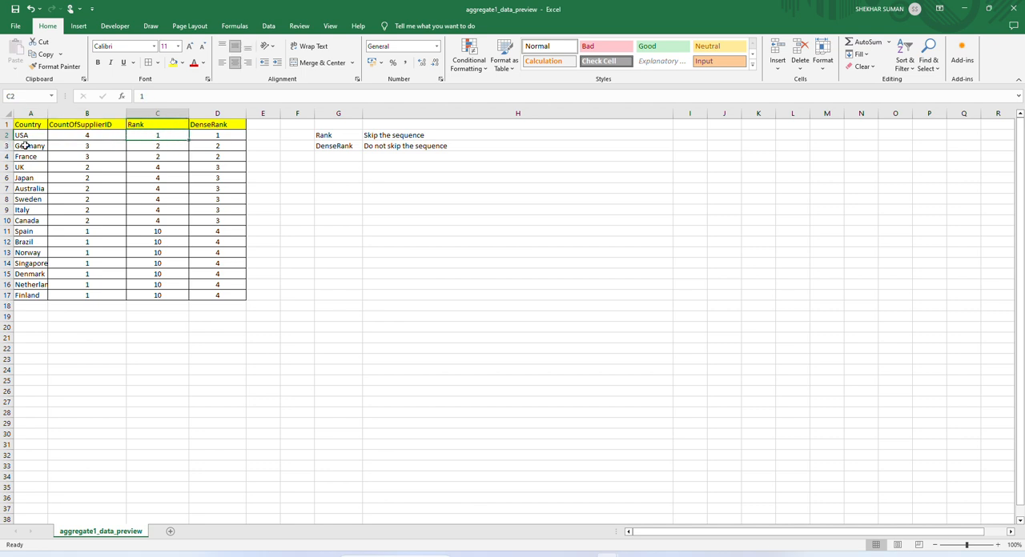
drag(24, 146, 72, 153)
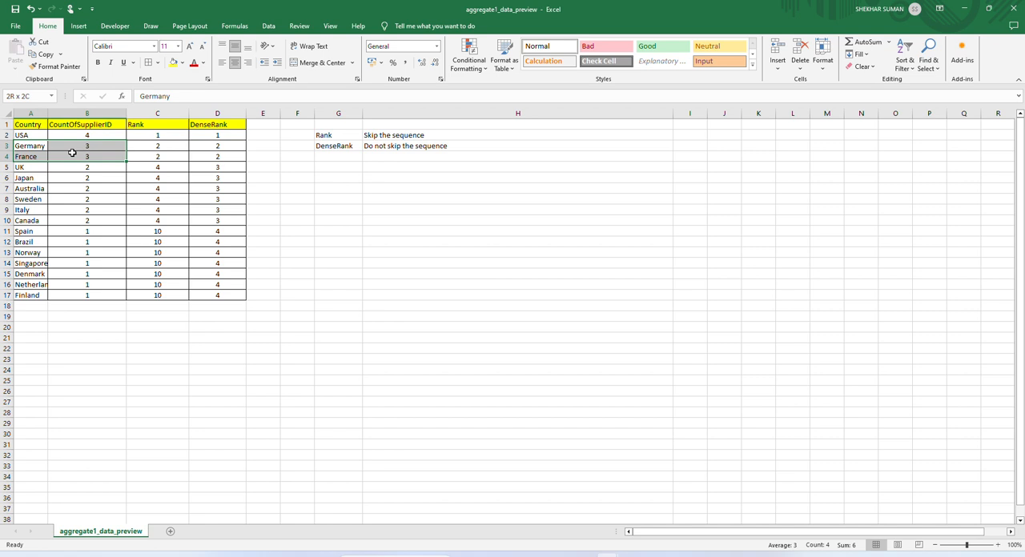
drag(72, 153, 72, 153)
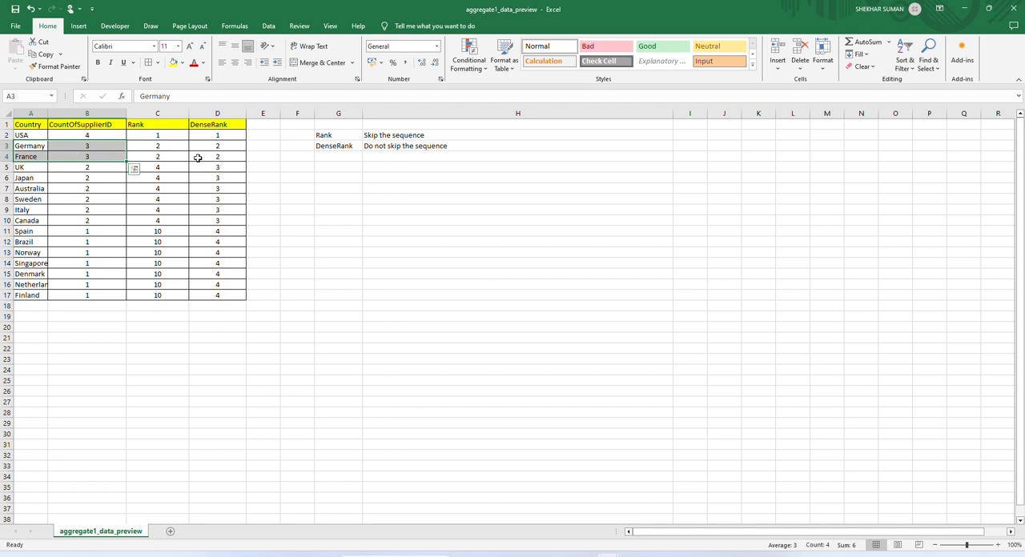
drag(163, 145, 166, 159)
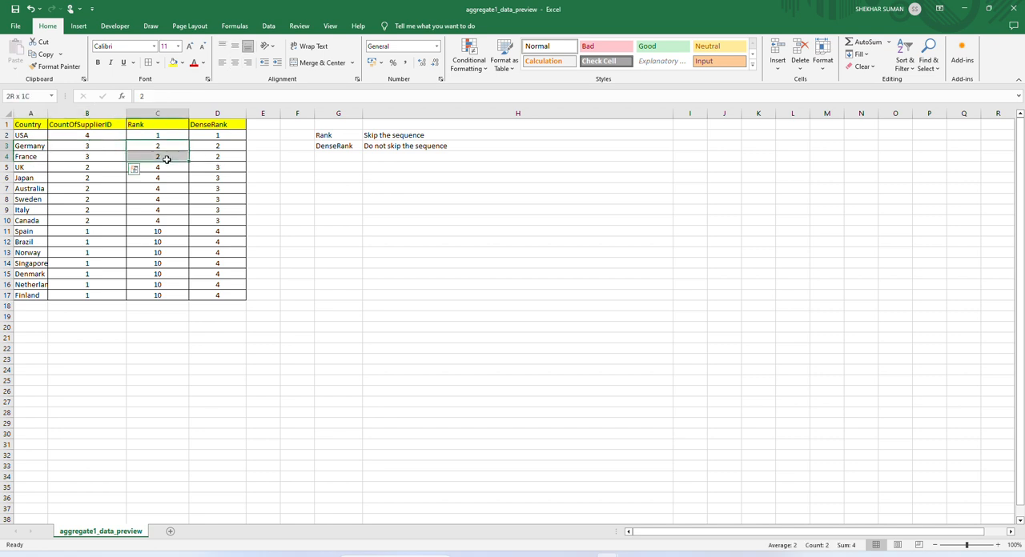
- Check the Rank values of the UK to Canada group against the ranks of the rows above it
click(20, 167)
drag(20, 167, 77, 221)
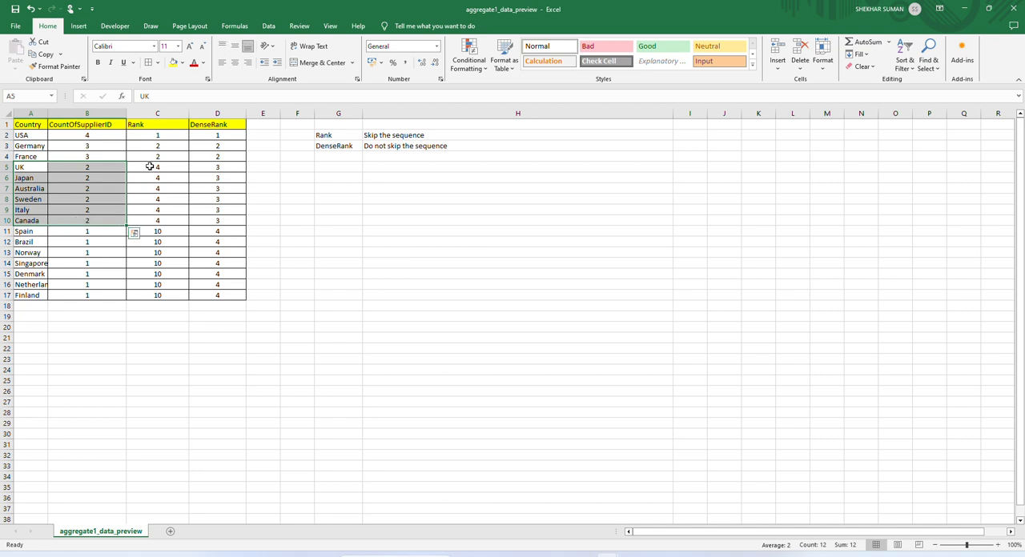
drag(149, 166, 156, 221)
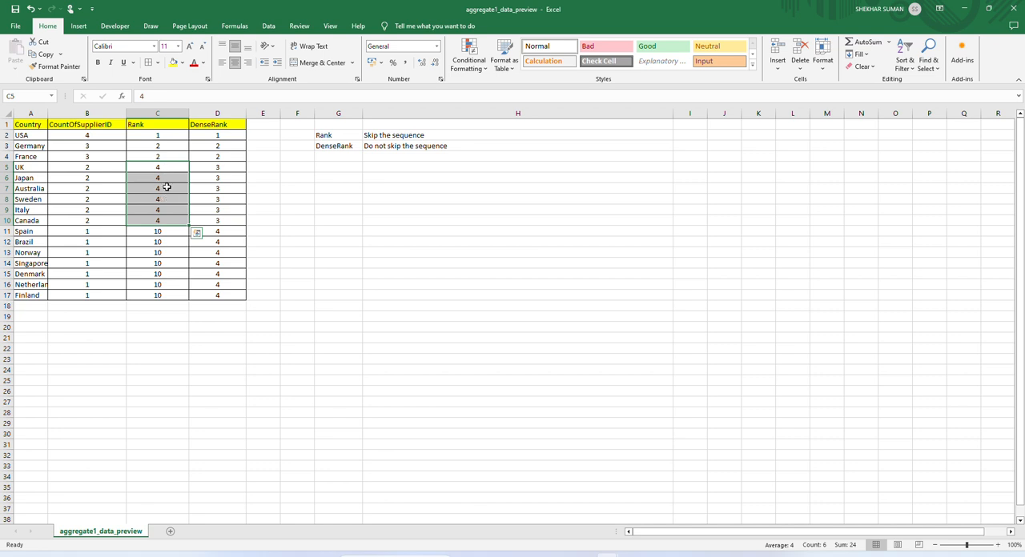
click(161, 146)
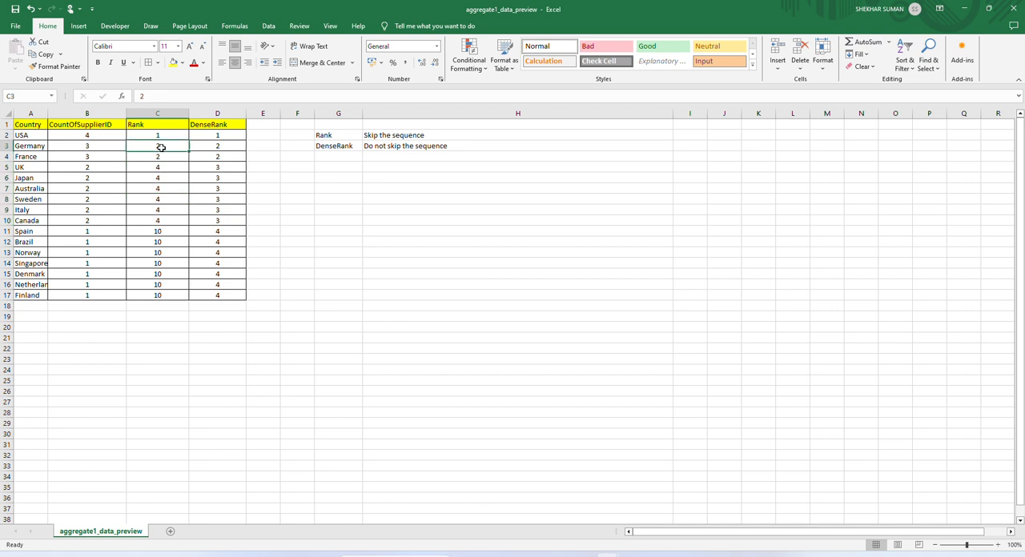
click(163, 136)
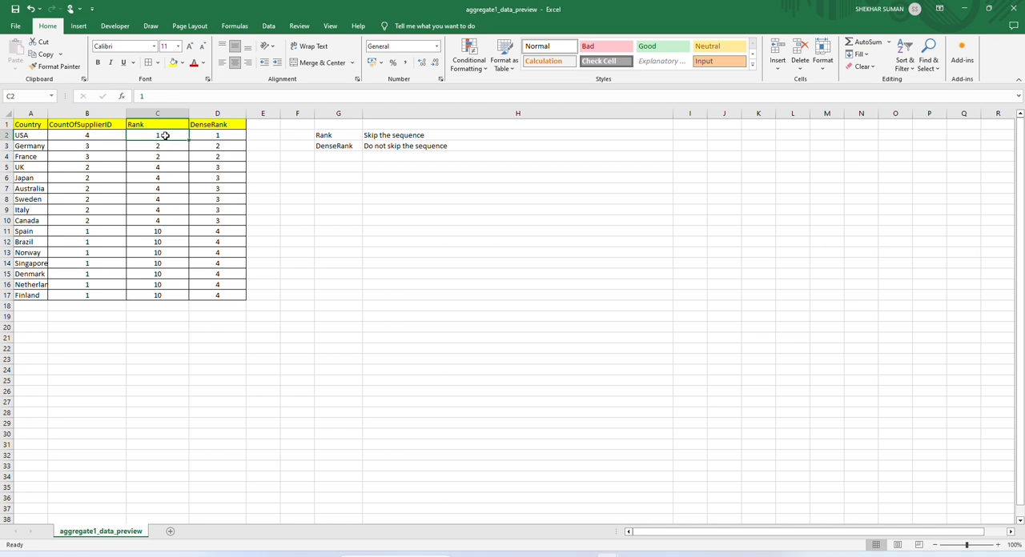
drag(164, 136, 166, 169)
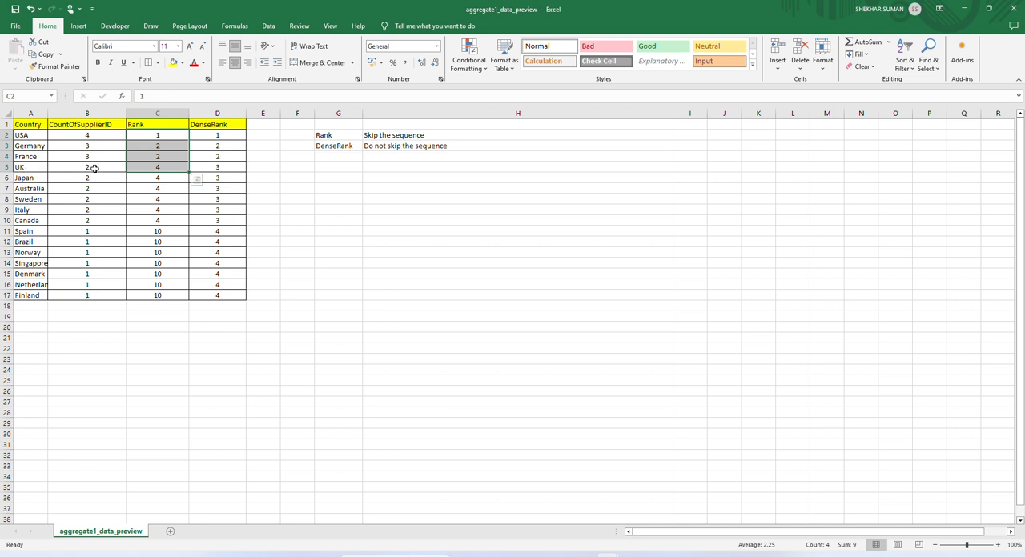
click(151, 186)
drag(157, 167, 164, 217)
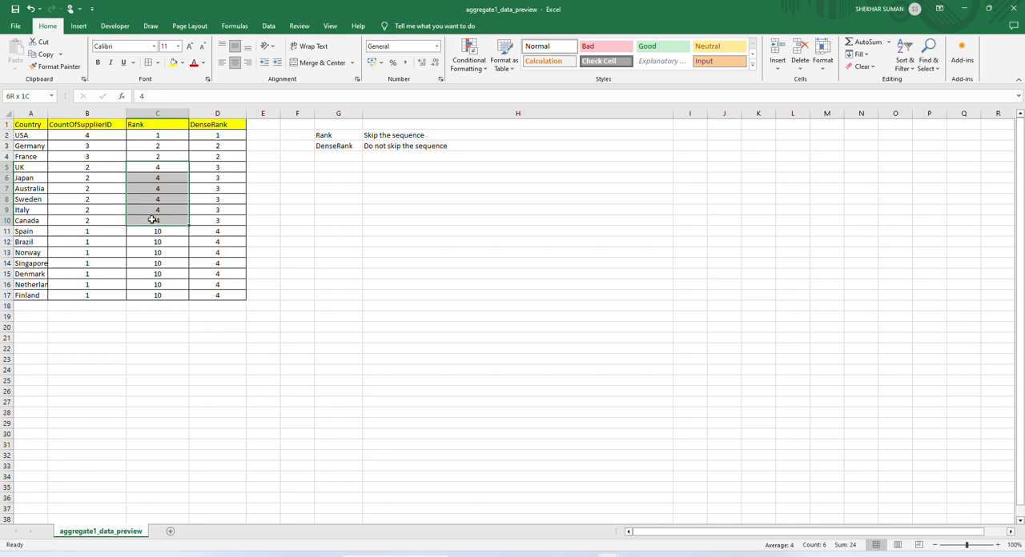
- Check the Rank values of the Spain to Finland group against the ranks counted from the USA row
click(24, 242)
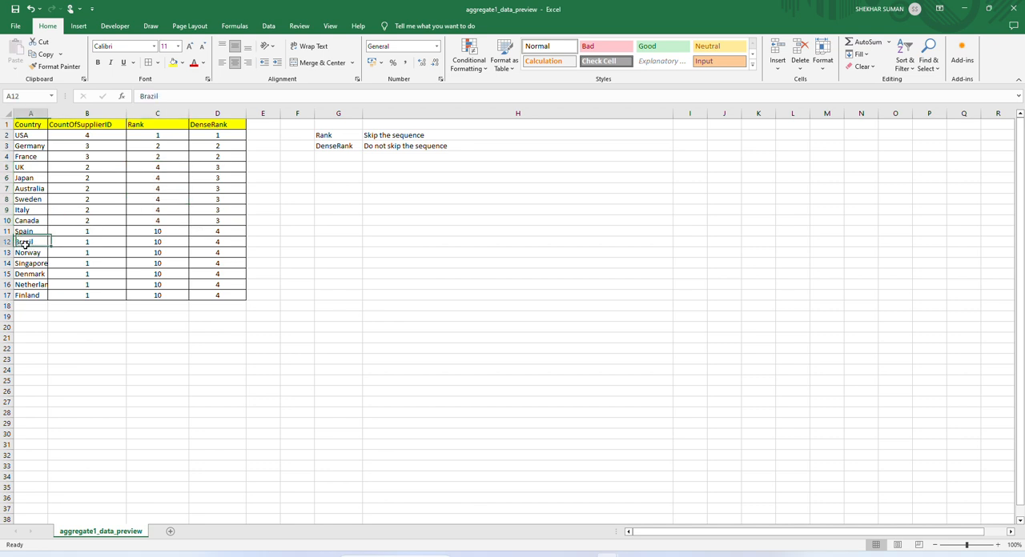
drag(24, 231, 140, 295)
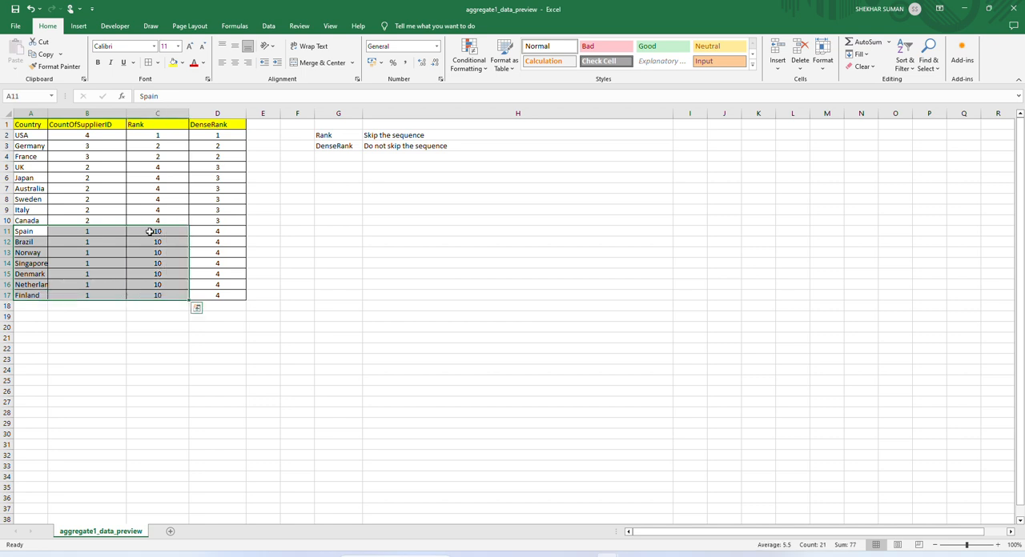
click(166, 134)
drag(166, 135, 165, 232)
click(149, 262)
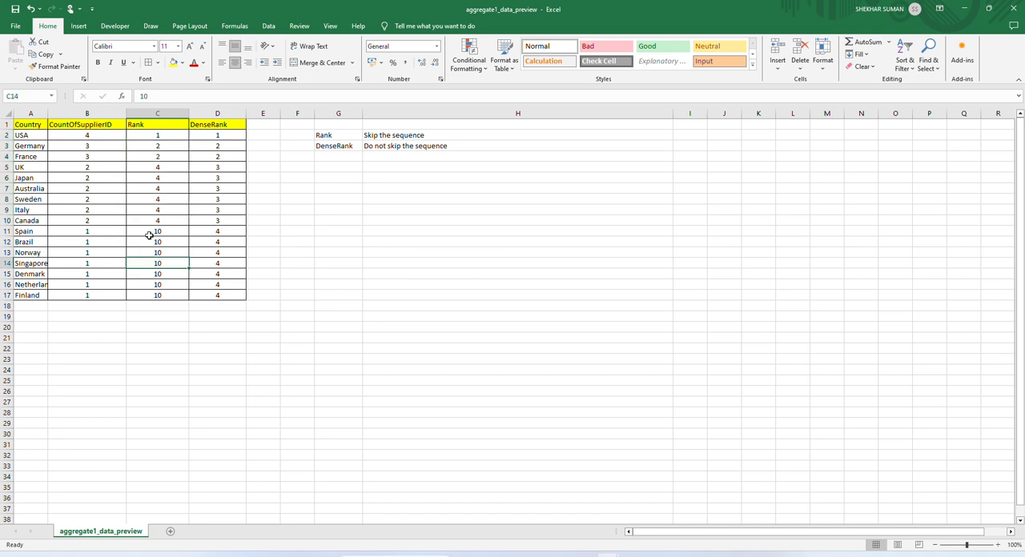
click(154, 231)
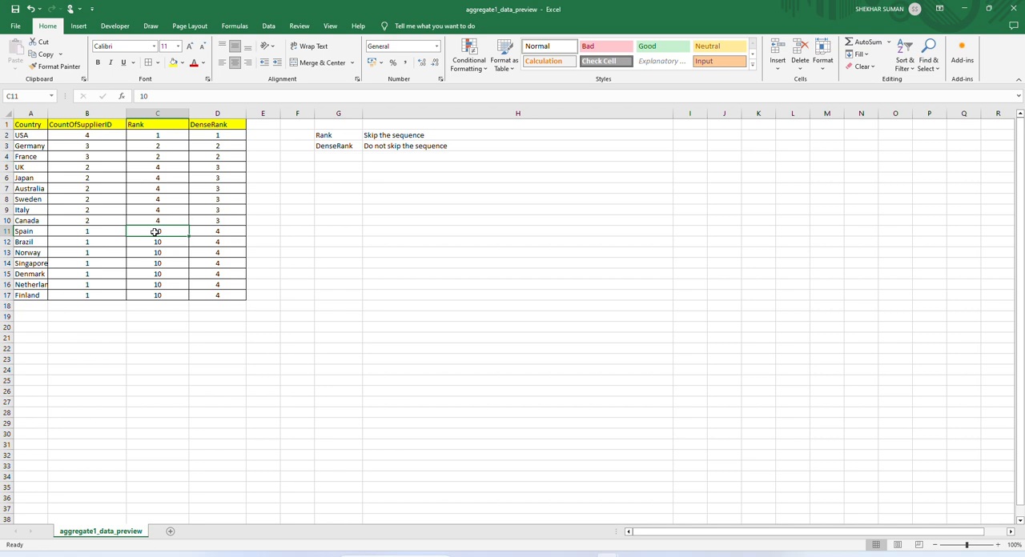
- Check the DenseRank values of USA, Germany and France against their supplier counts, after reviewing the Rank values of Spain to Finland
drag(155, 231, 164, 290)
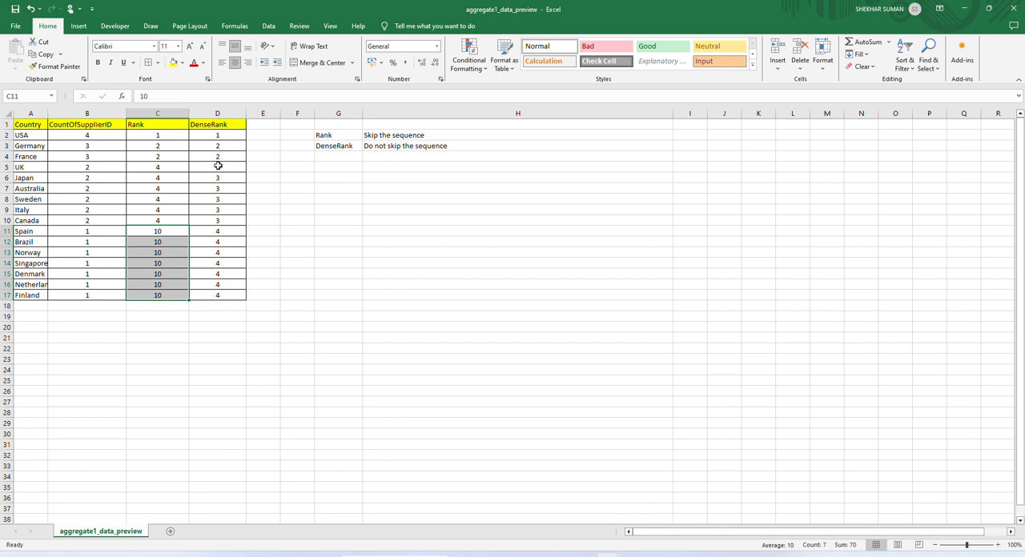
drag(29, 136, 79, 136)
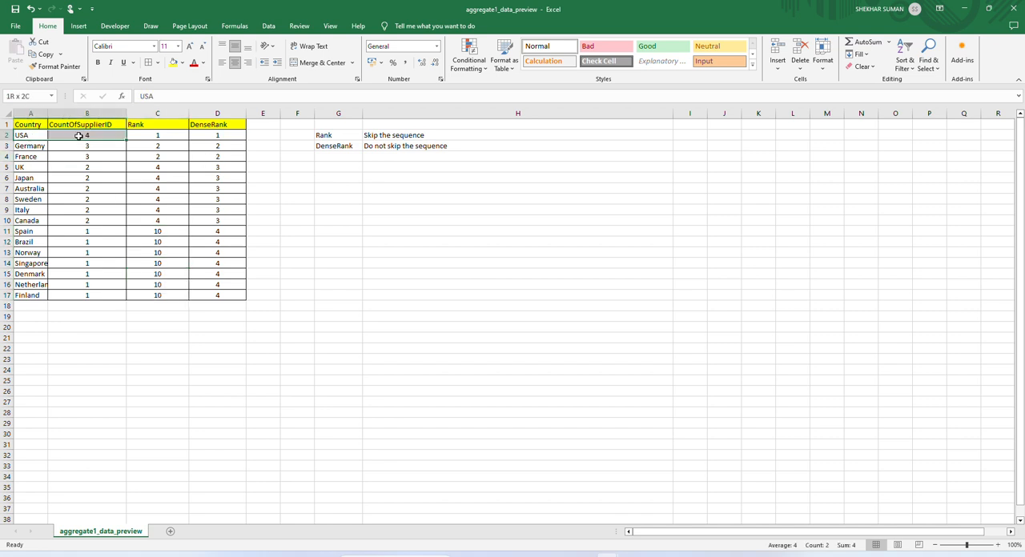
click(225, 137)
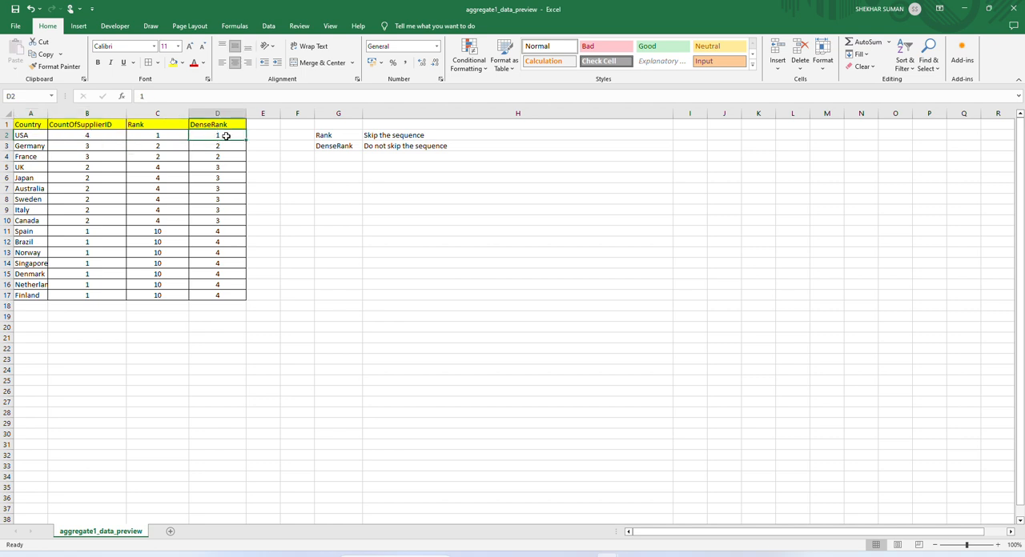
drag(32, 147, 213, 155)
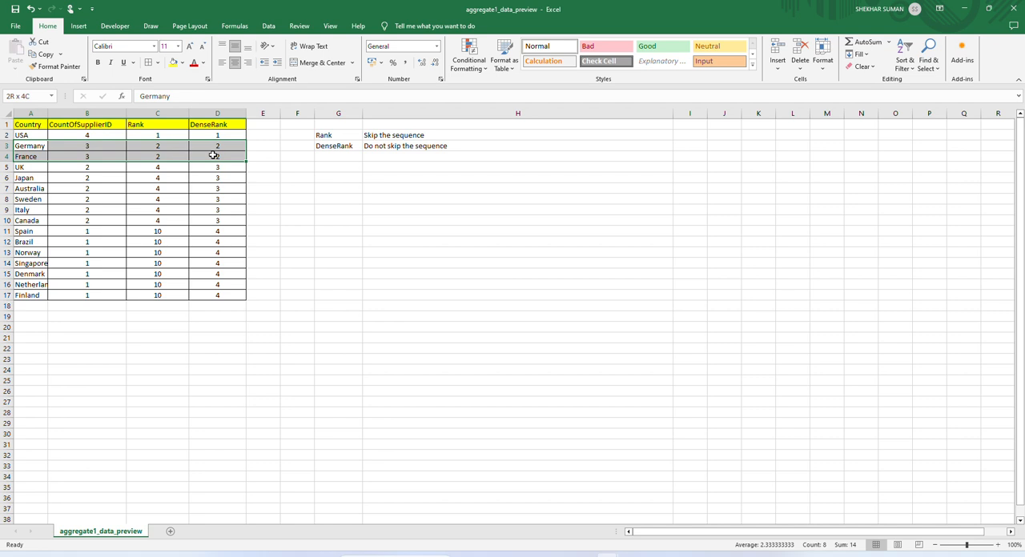
drag(214, 155, 213, 155)
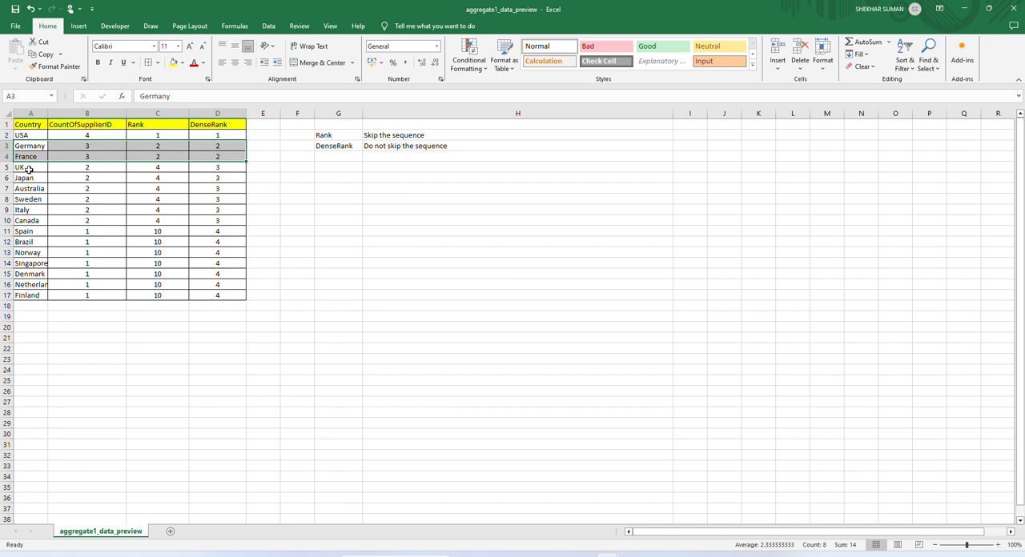
- Compare the supplier counts of the UK to Canada and Spain to Finland groups with their DenseRank values
drag(28, 170, 98, 221)
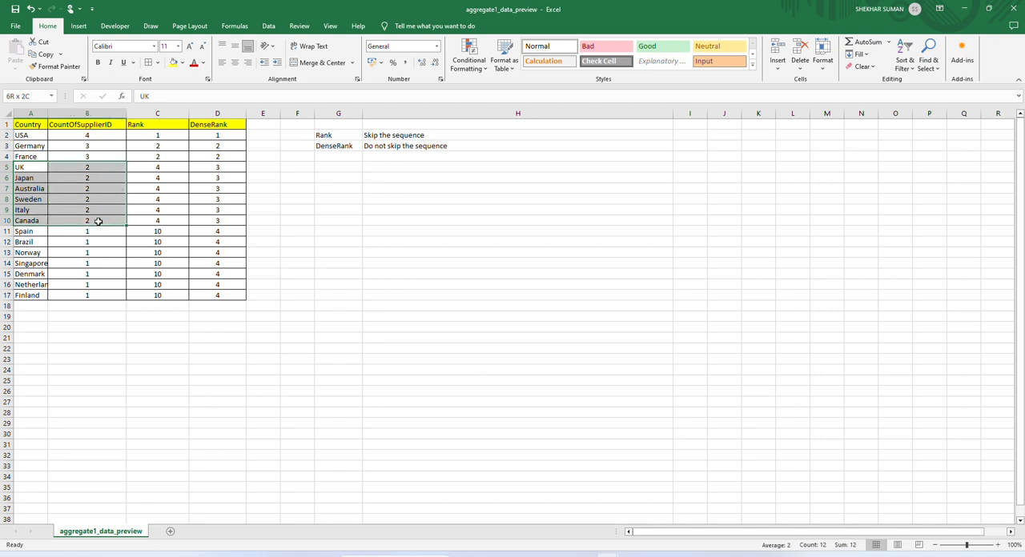
drag(98, 221, 98, 221)
drag(212, 169, 219, 217)
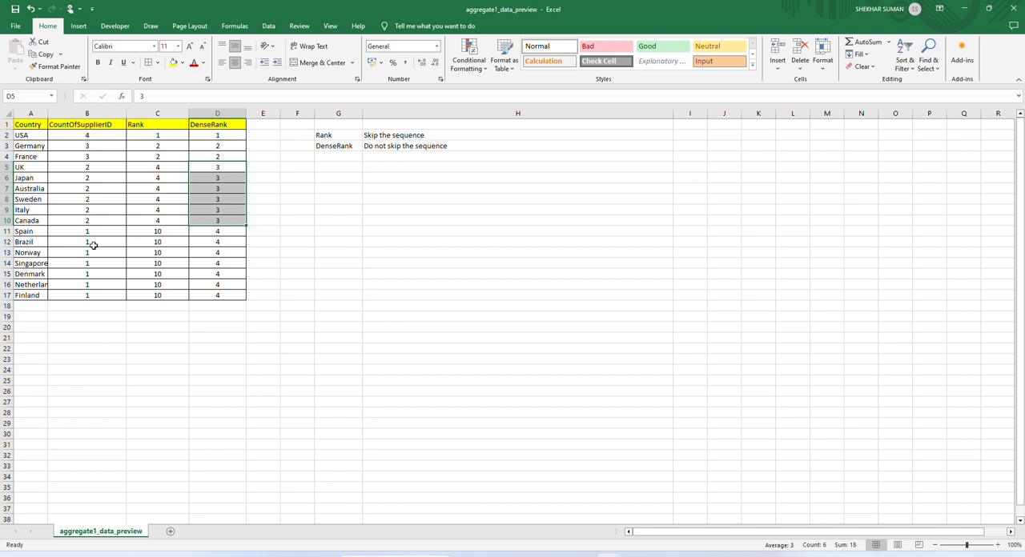
drag(23, 232, 88, 297)
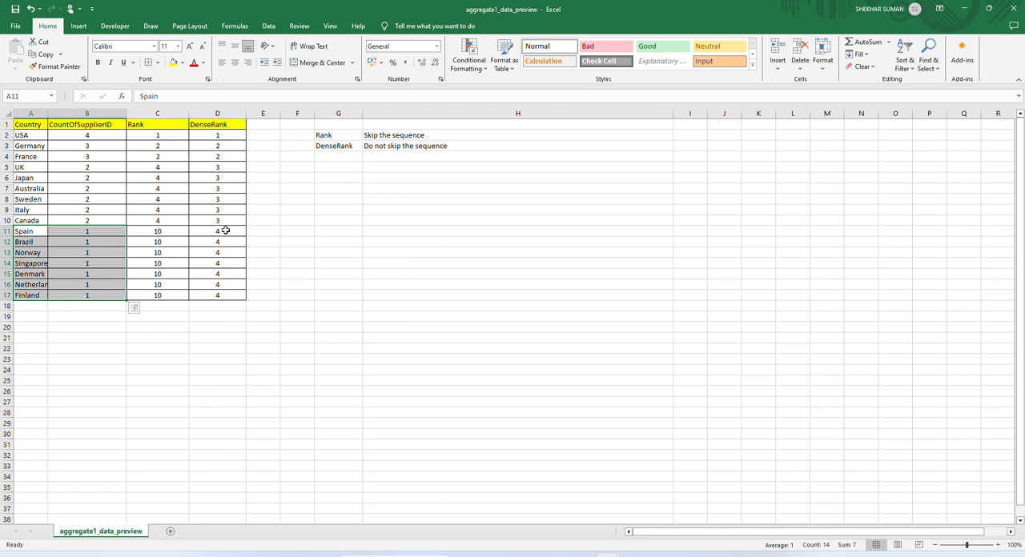
drag(225, 233, 222, 295)
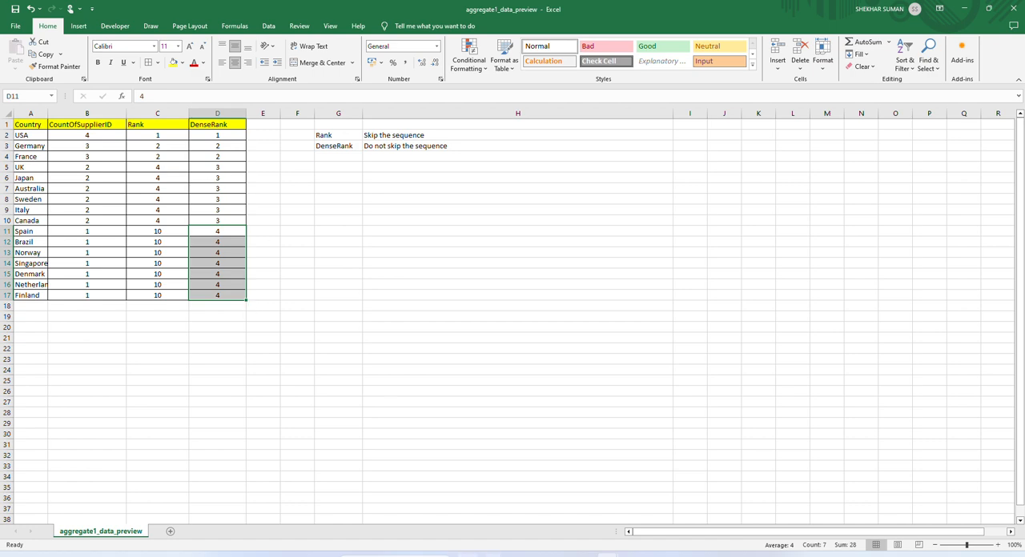
- Switch to Azure Data Factory and create a new data flow among the factory resources
click(490, 554)
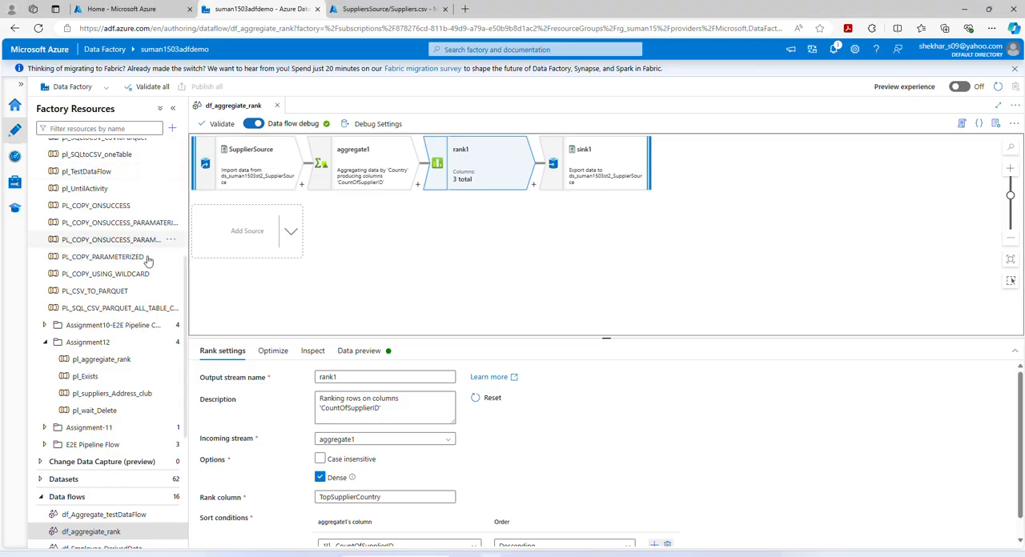
scroll(138, 368, up, 5)
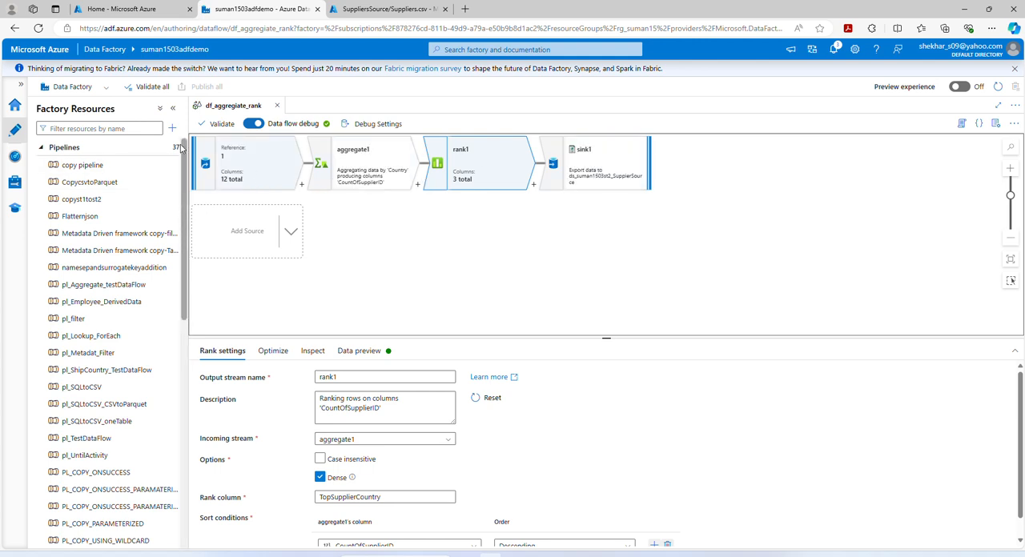
click(169, 151)
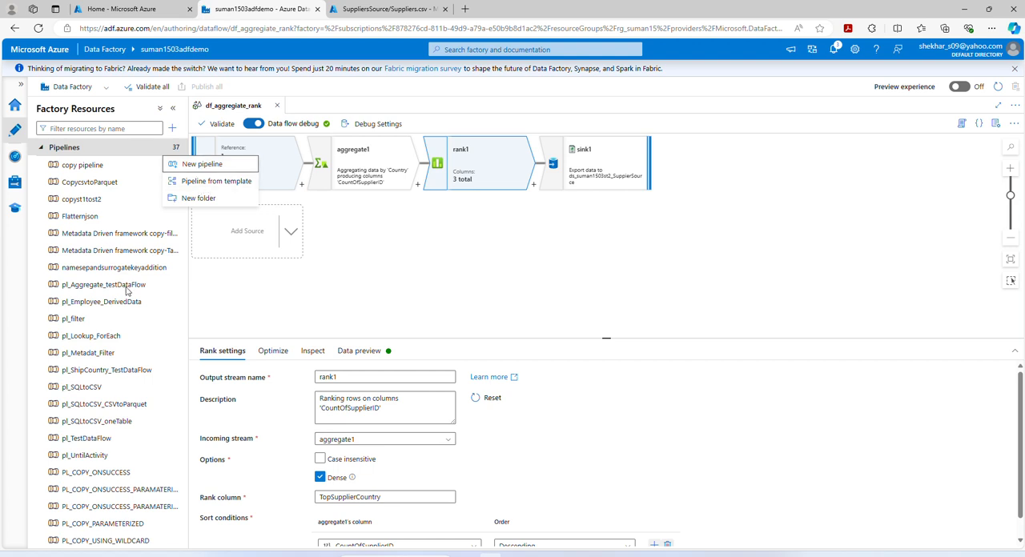
click(318, 294)
scroll(125, 374, down, 10)
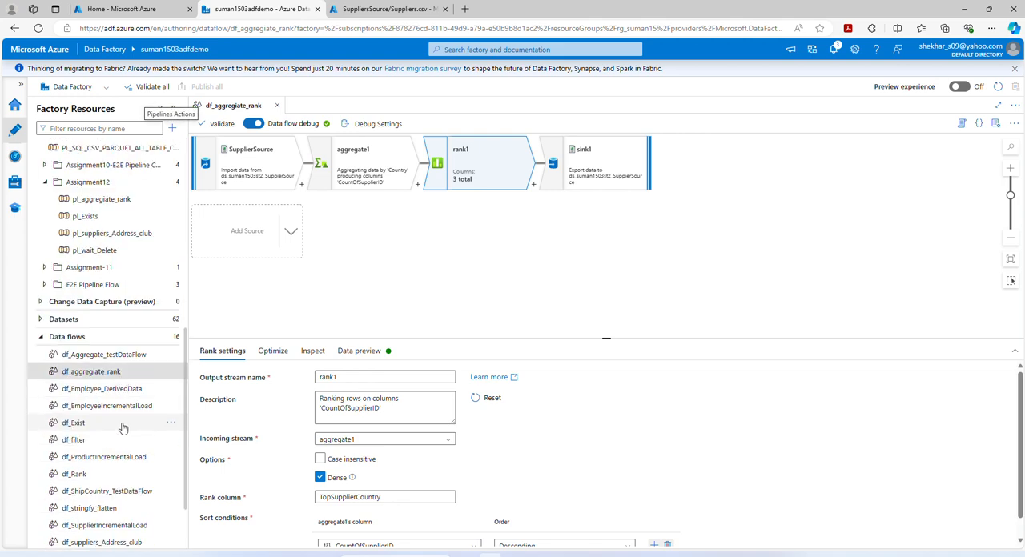
click(172, 340)
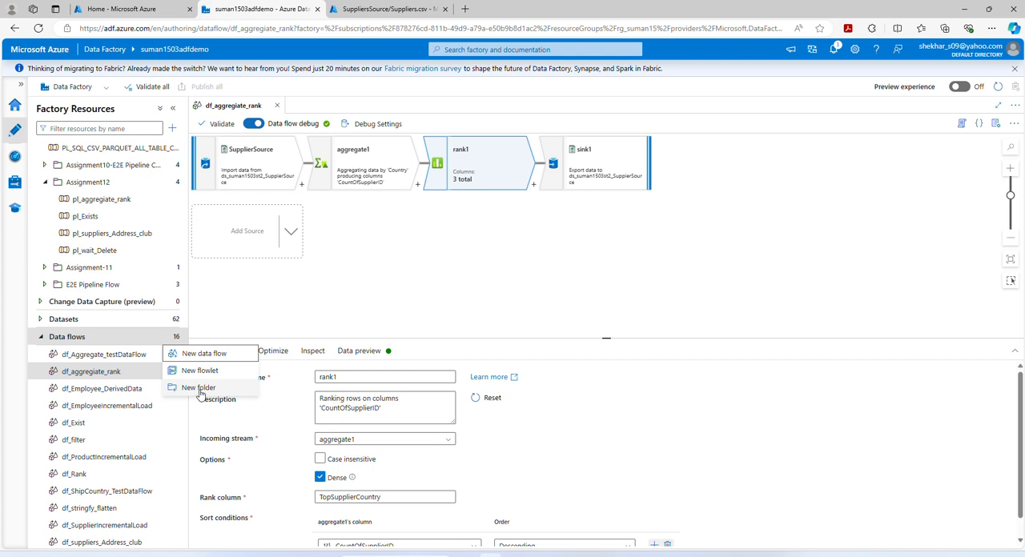
click(217, 355)
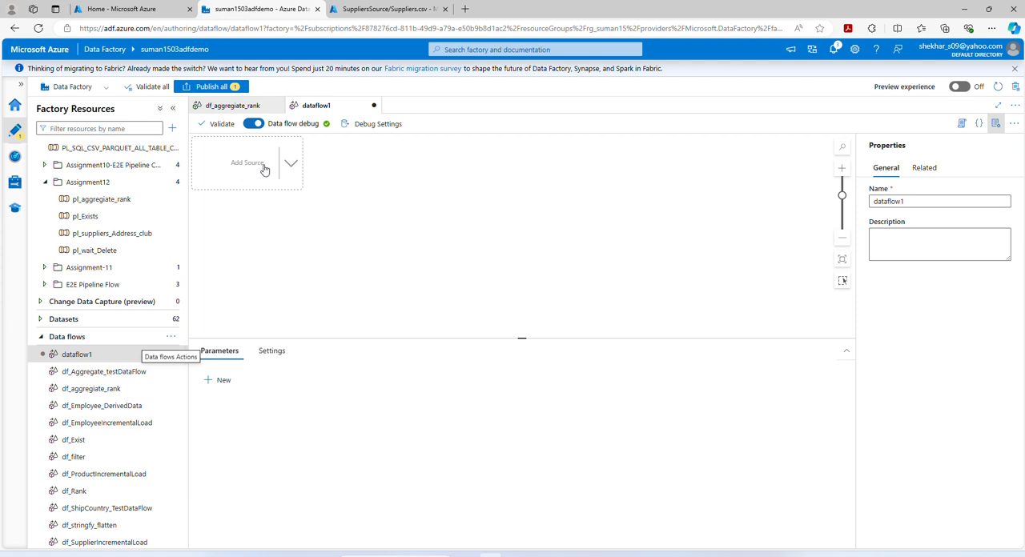
- Add a source to the new data flow and name its output stream SupplierSource
click(295, 173)
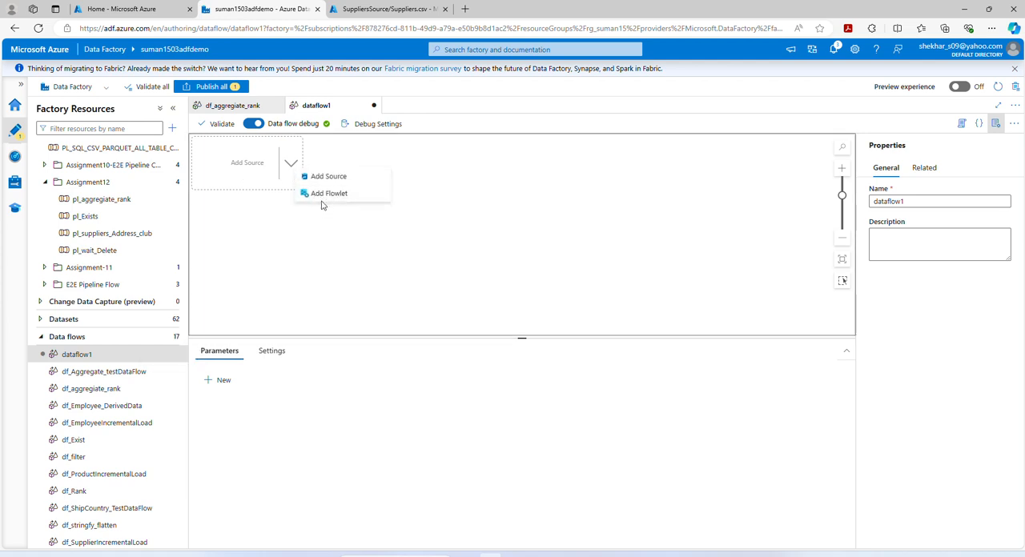
click(325, 176)
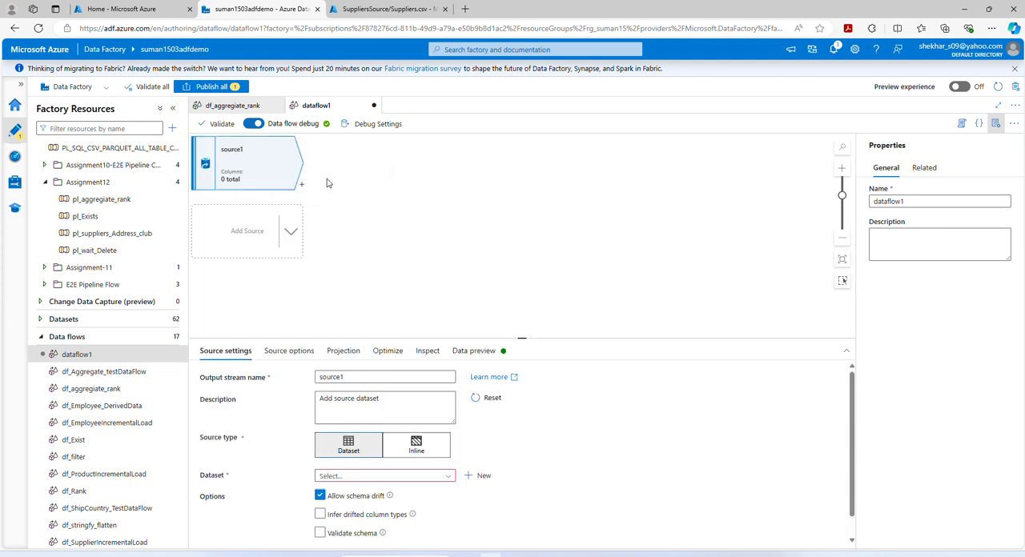
double_click(352, 376)
text(SupplierS)
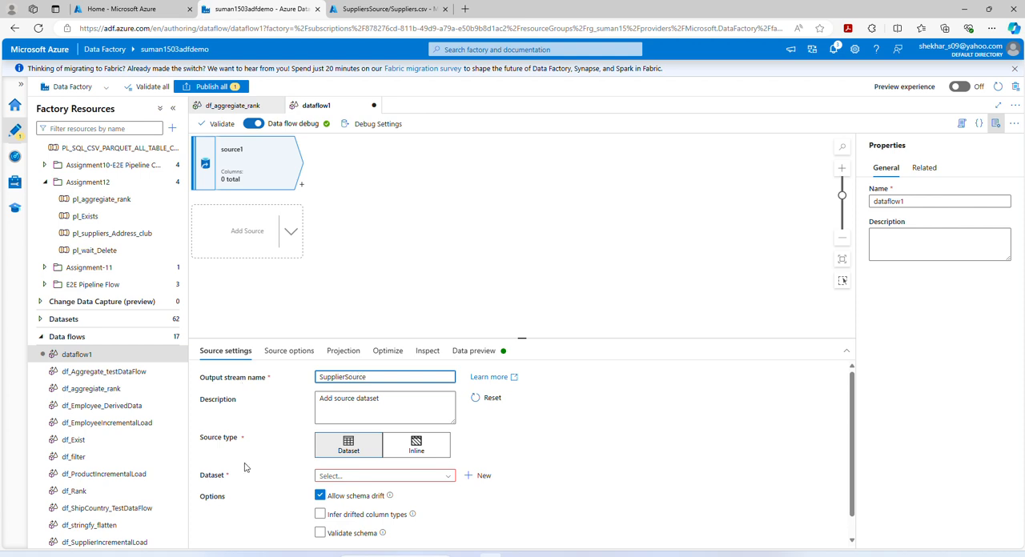
- Set the source's dataset to ds_suman1503st2_SuppierSource, leaving Infer drifted column types disabled
click(451, 476)
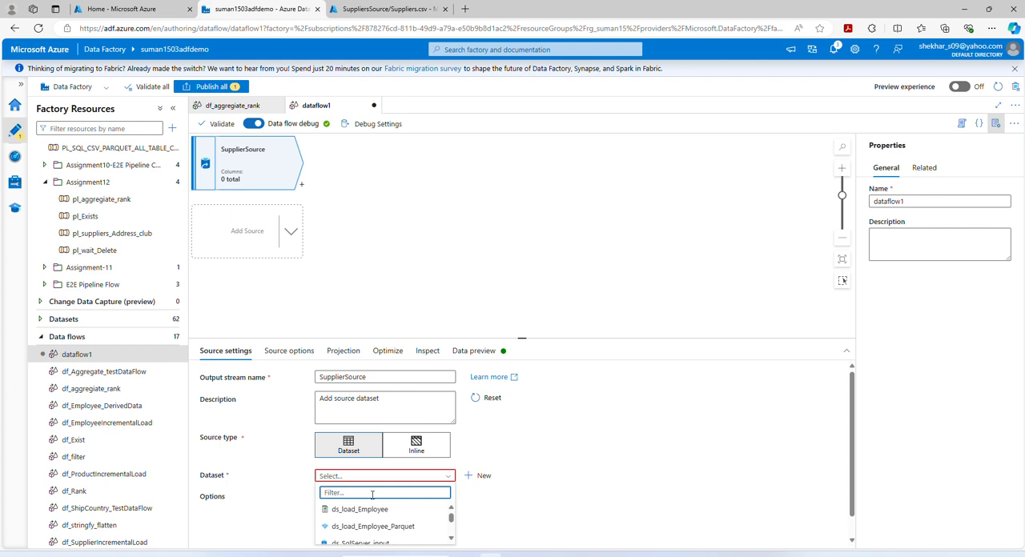
text(ds_)
text(s)
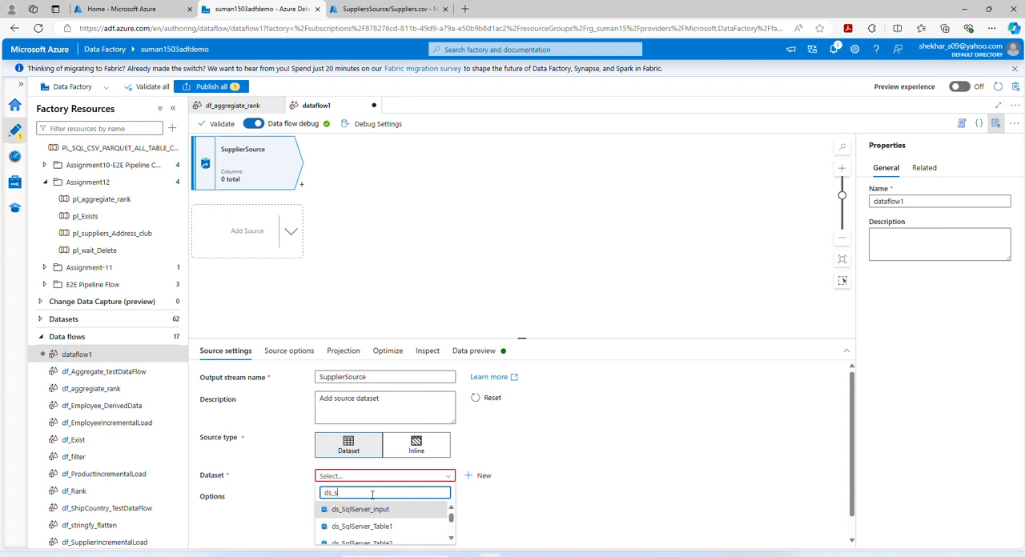
text(uman1503)
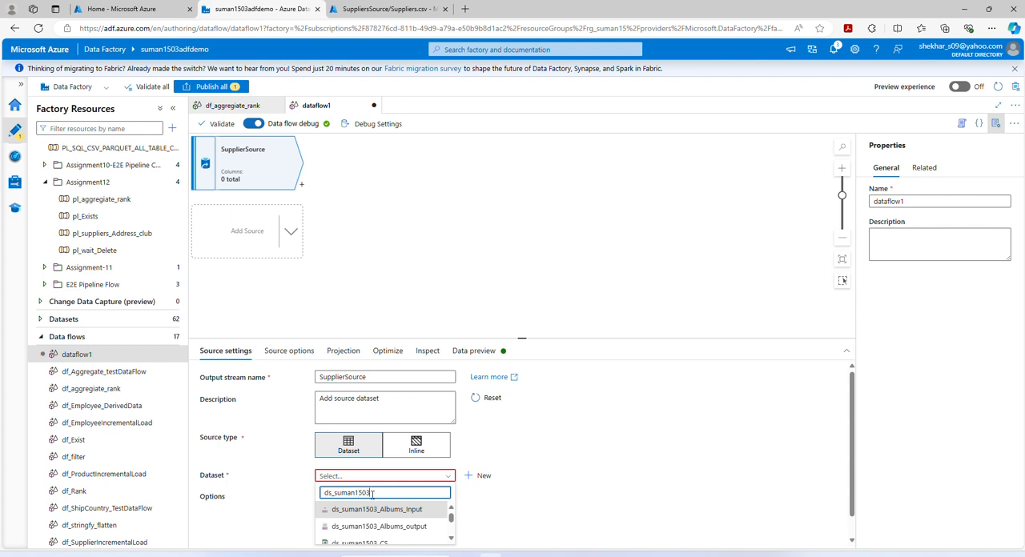
text(st2)
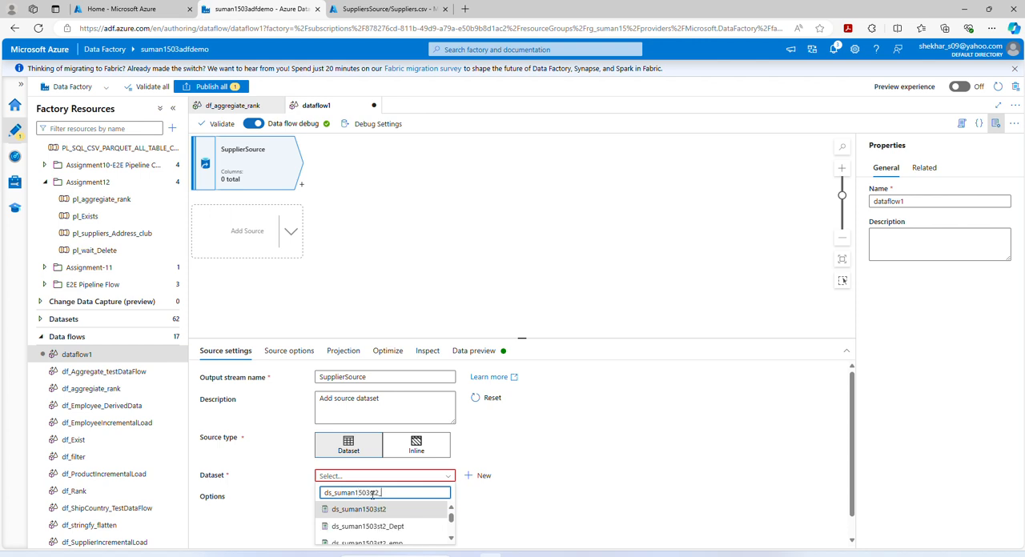
text(_Supp)
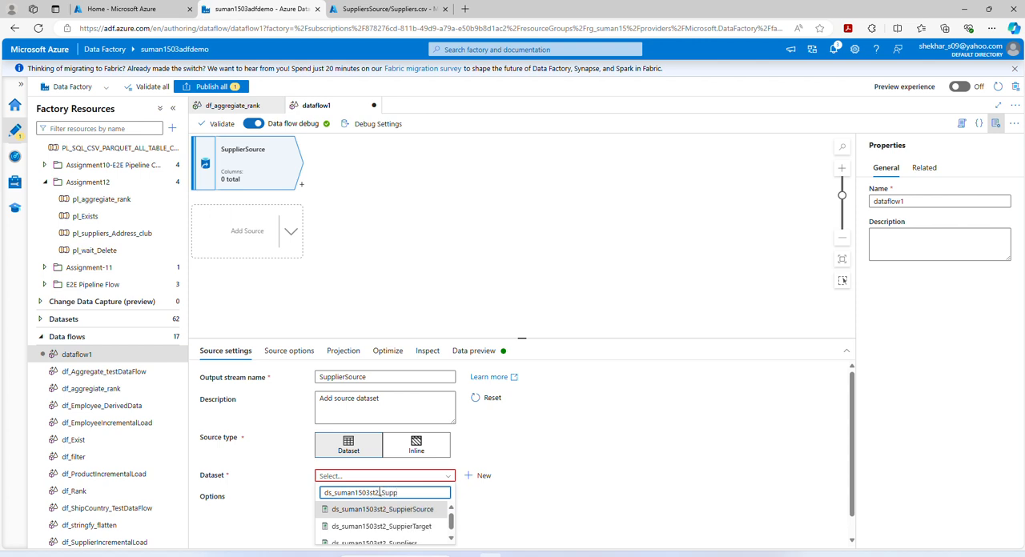
click(407, 512)
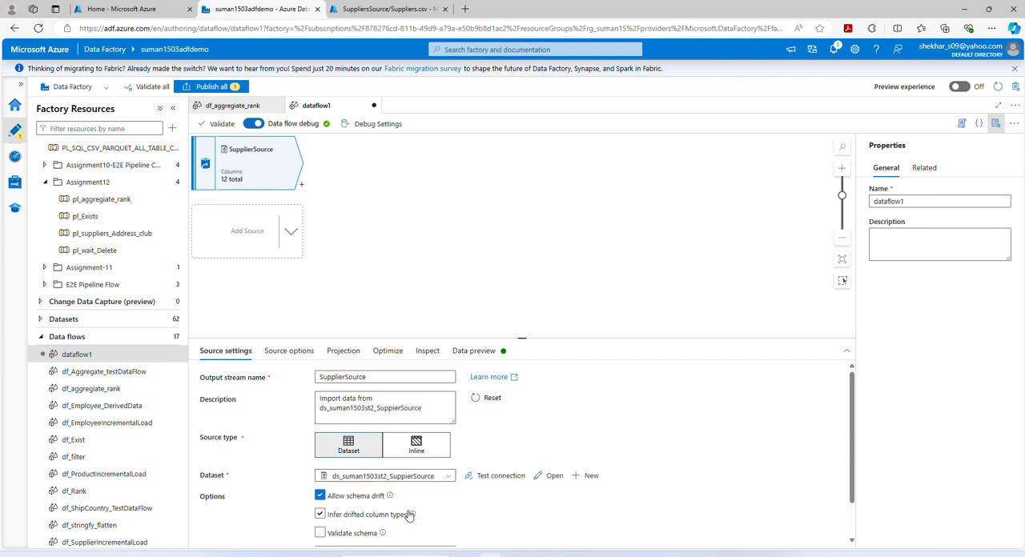
click(408, 515)
- Compare the source dataset's connection settings and file path with Suppliers.csv in the Azure portal, and close the dataset
click(552, 478)
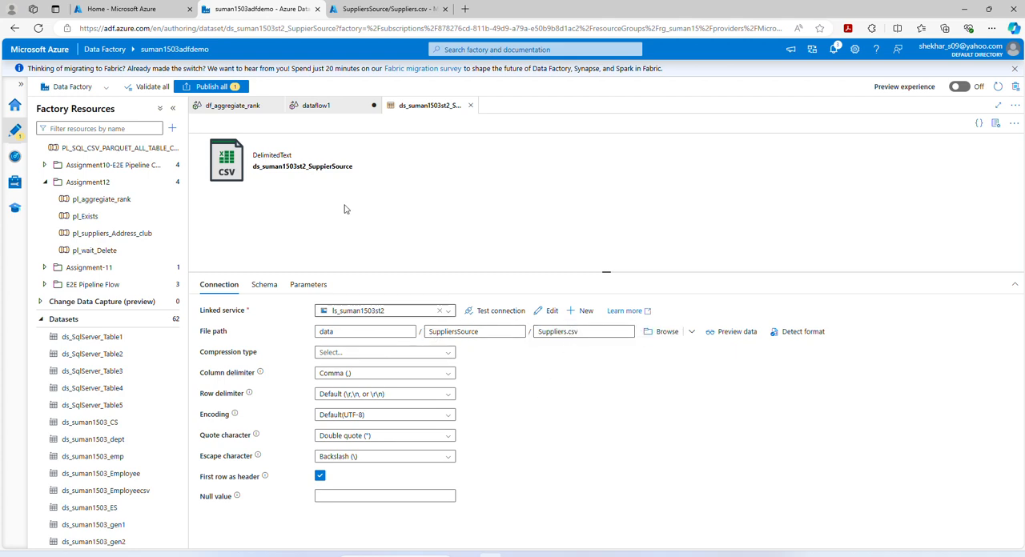
click(376, 10)
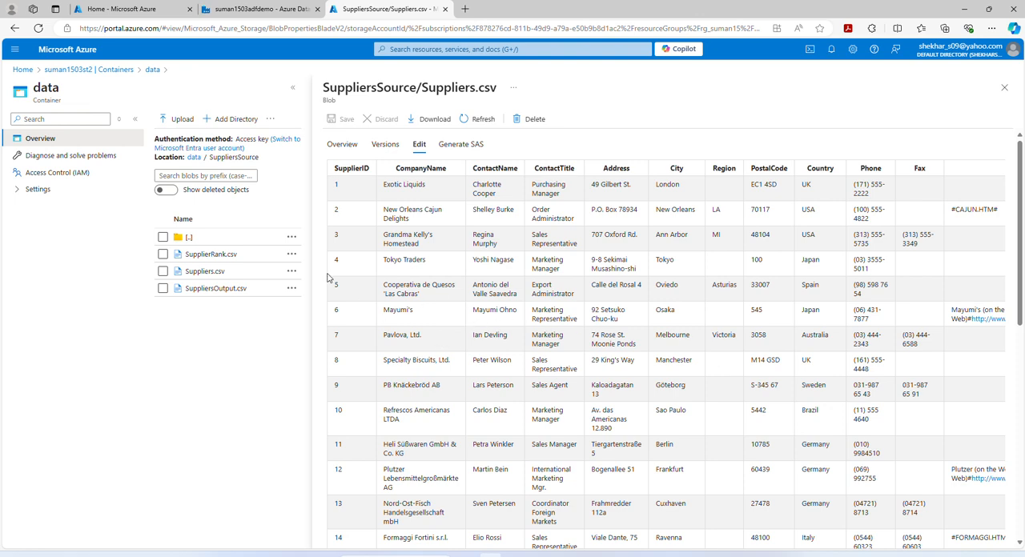
click(258, 8)
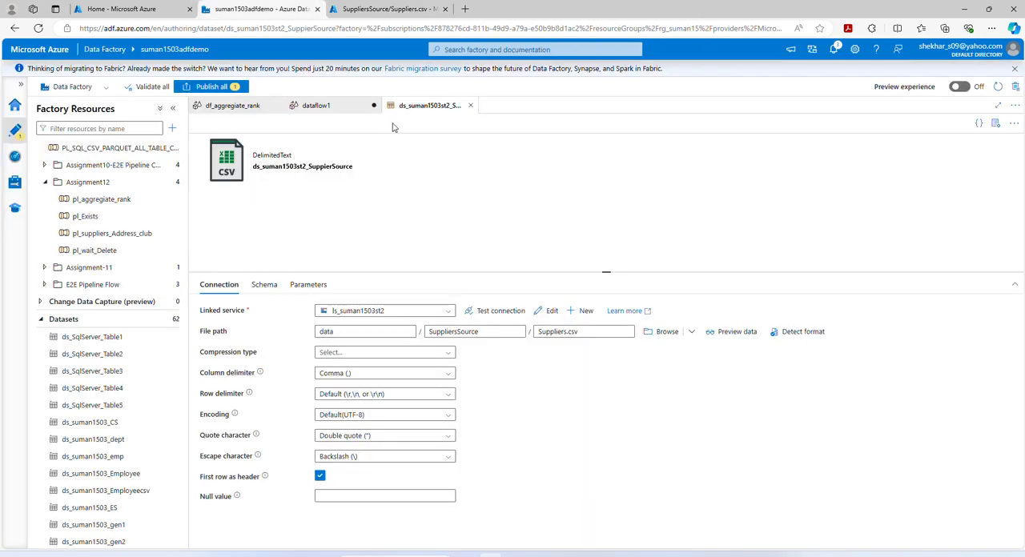
click(470, 106)
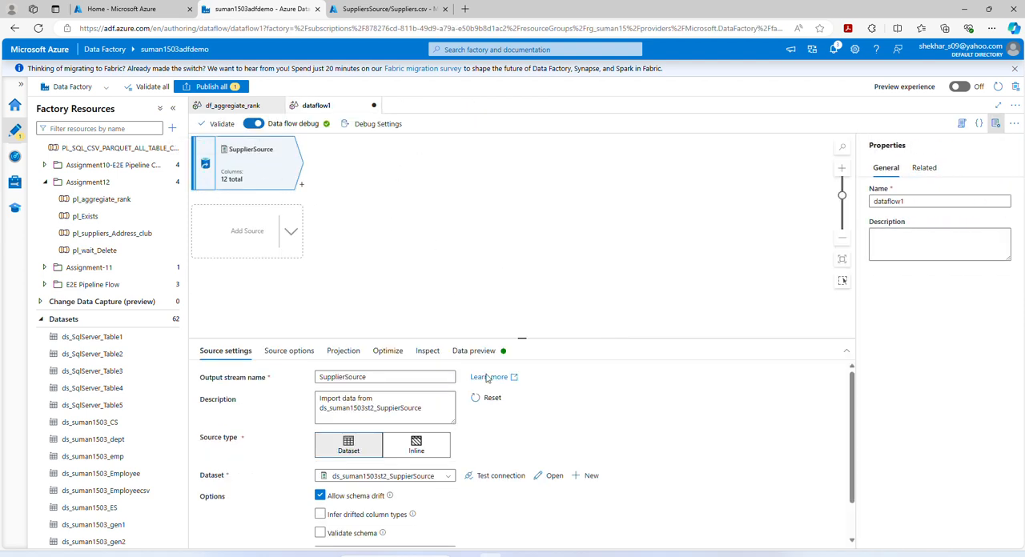
- Review the source options and load a data preview of the SupplierSource stream
scroll(565, 449, down, 2)
scroll(563, 455, up, 2)
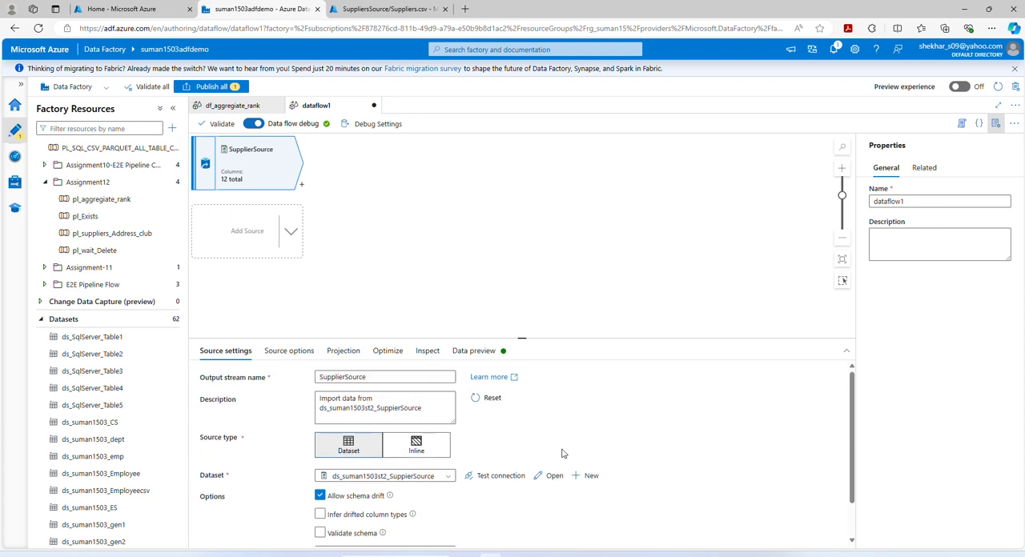
click(455, 352)
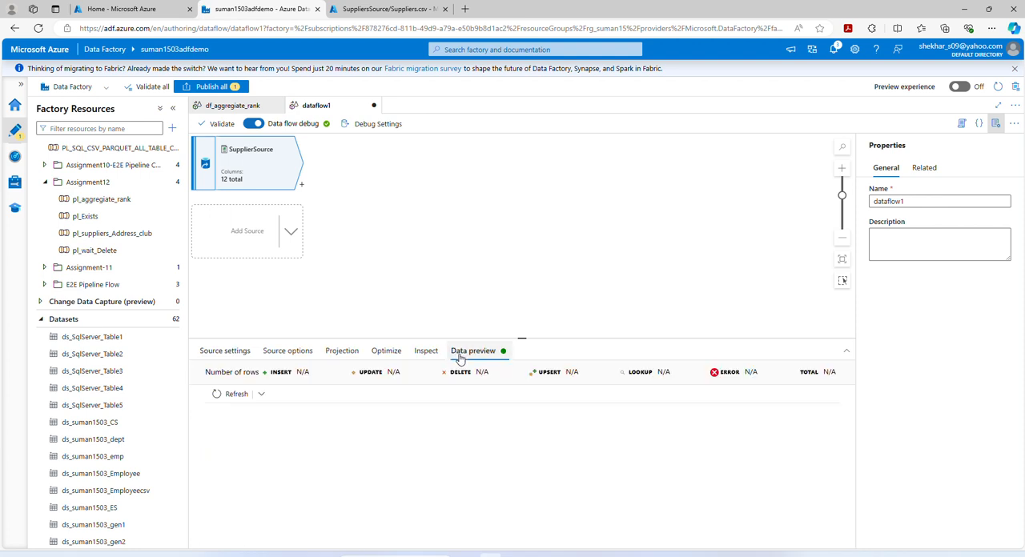
click(215, 397)
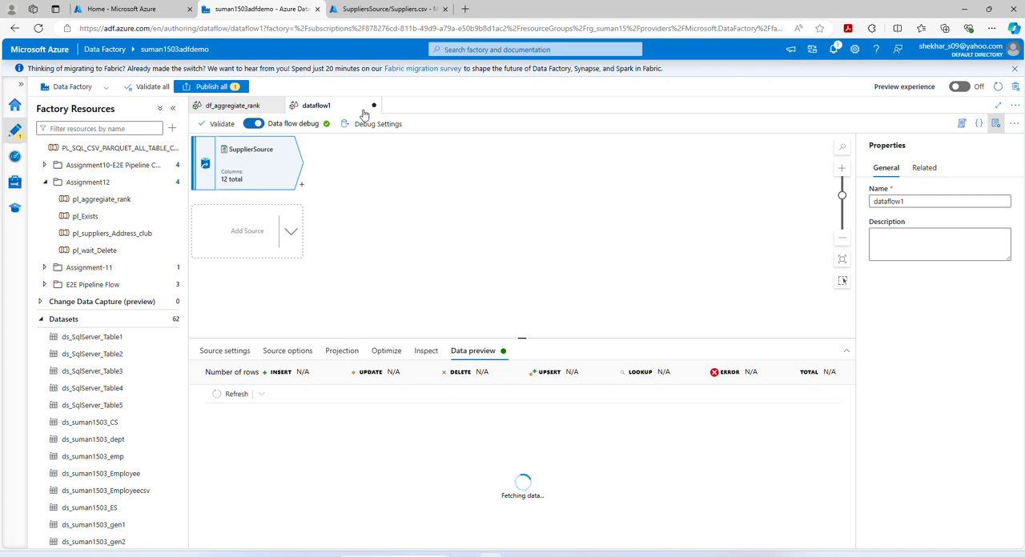
- Compare the Suppliers.csv contents in the Azure portal with the previewed rows of SupplierSource
click(376, 9)
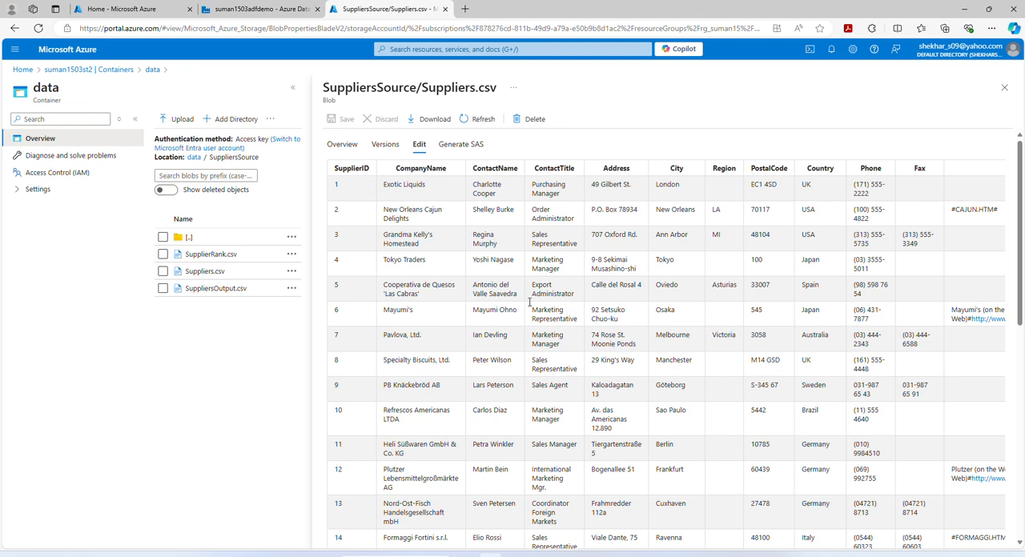
click(265, 8)
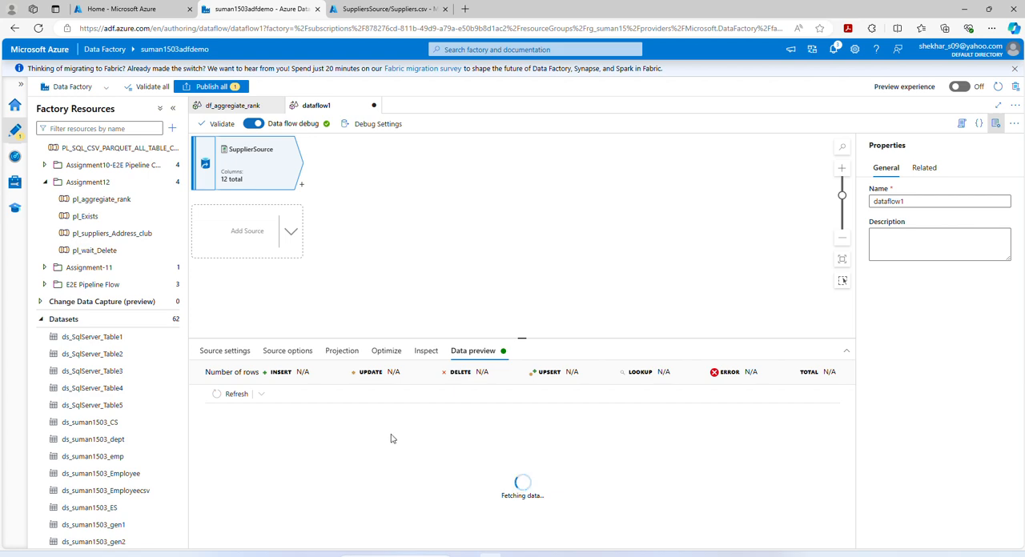
click(374, 9)
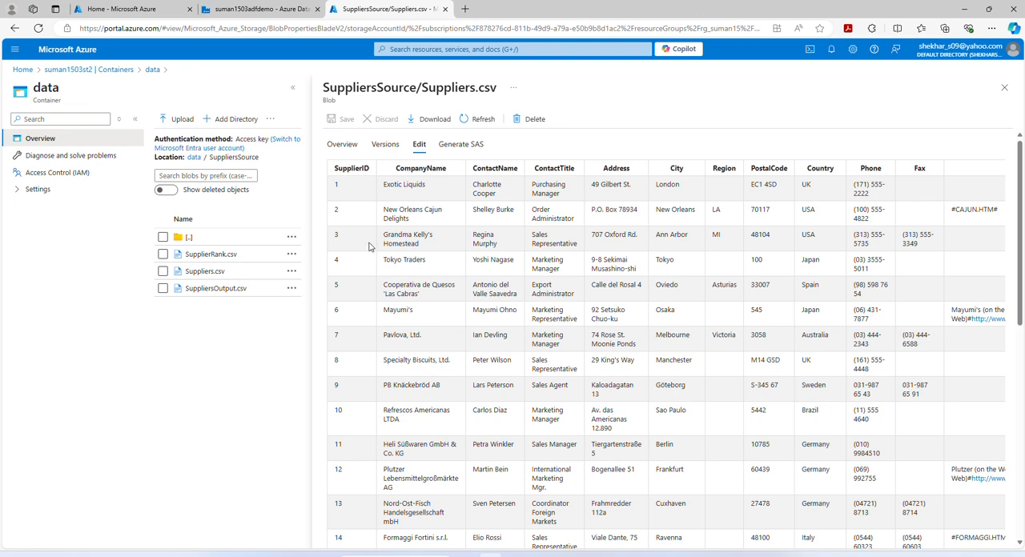
click(271, 11)
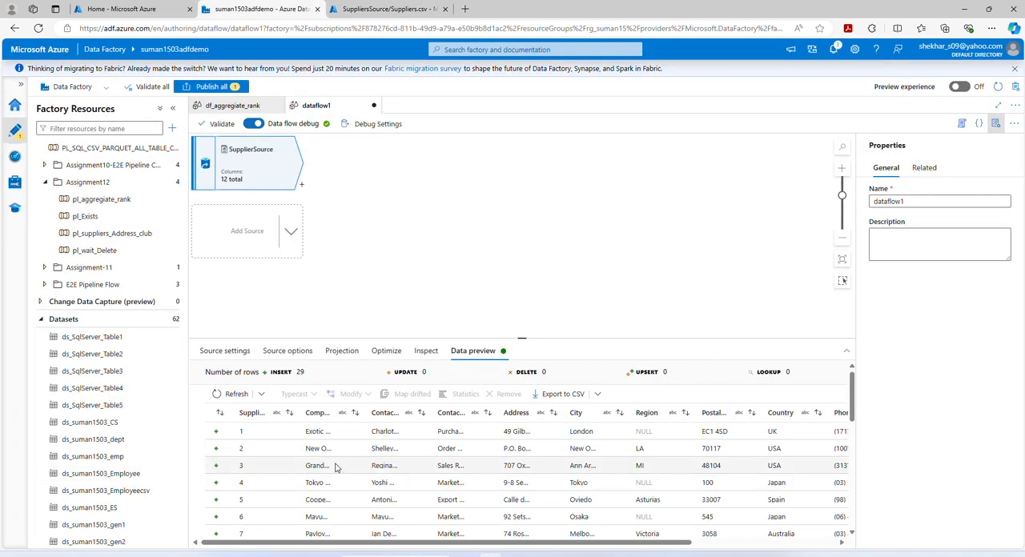
scroll(296, 488, down, 5)
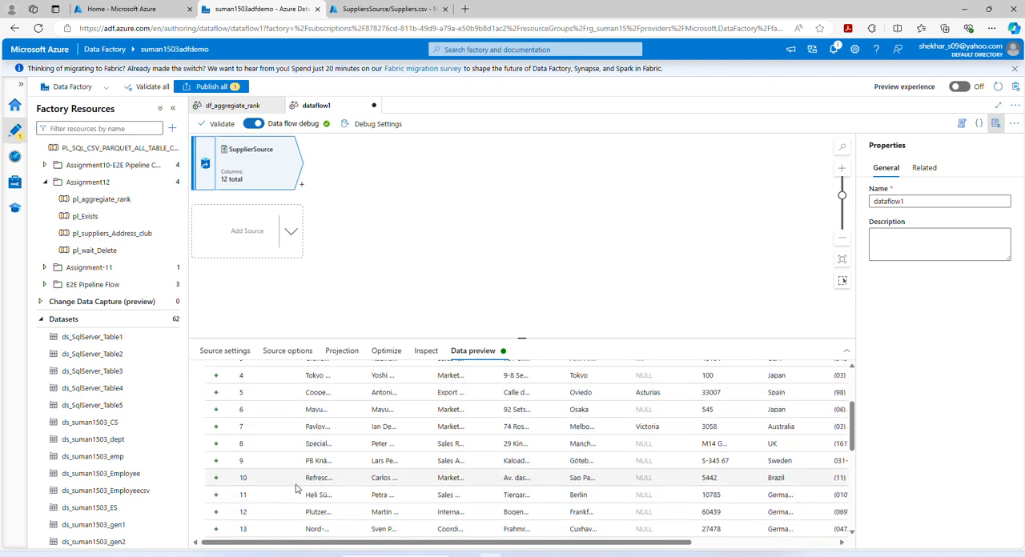
- Look over the rest of the SupplierSource preview and add an Aggregate transformation after SupplierSource
scroll(296, 488, up, 5)
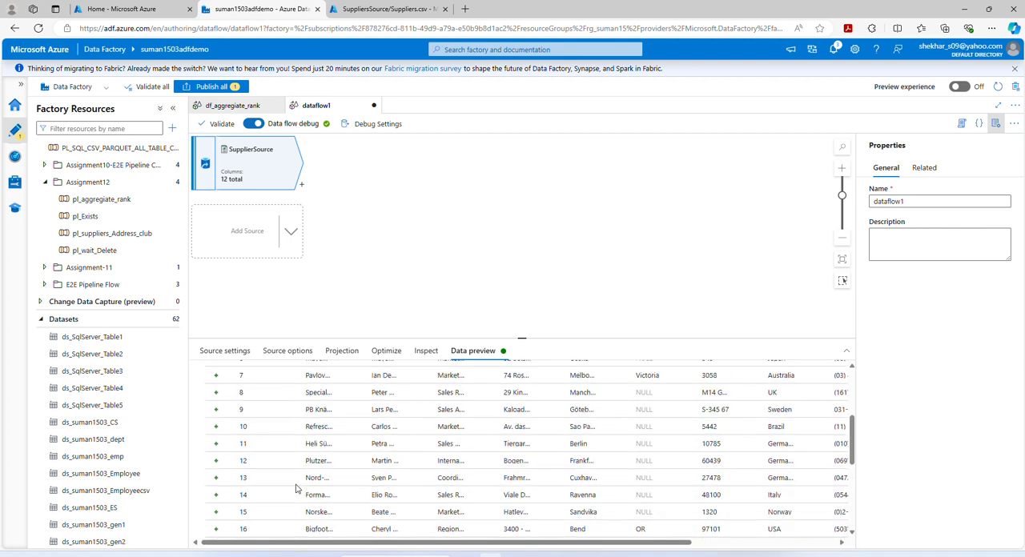
scroll(487, 545, right, 3)
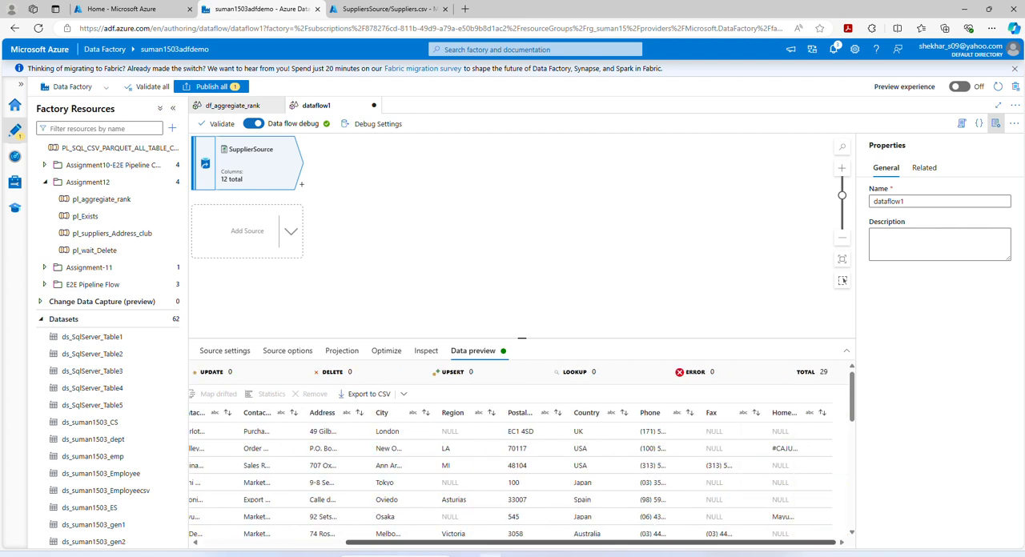
scroll(487, 544, left, 3)
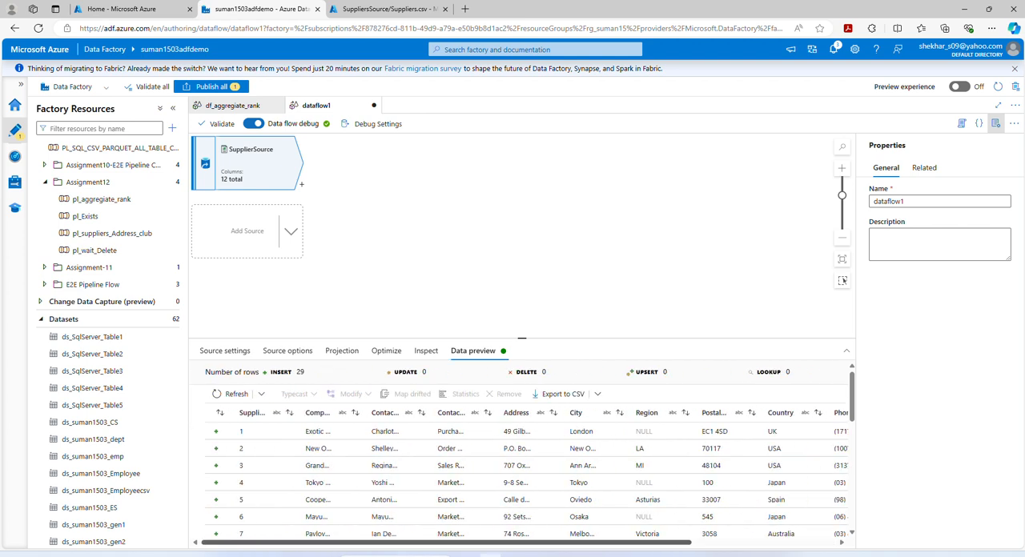
click(302, 186)
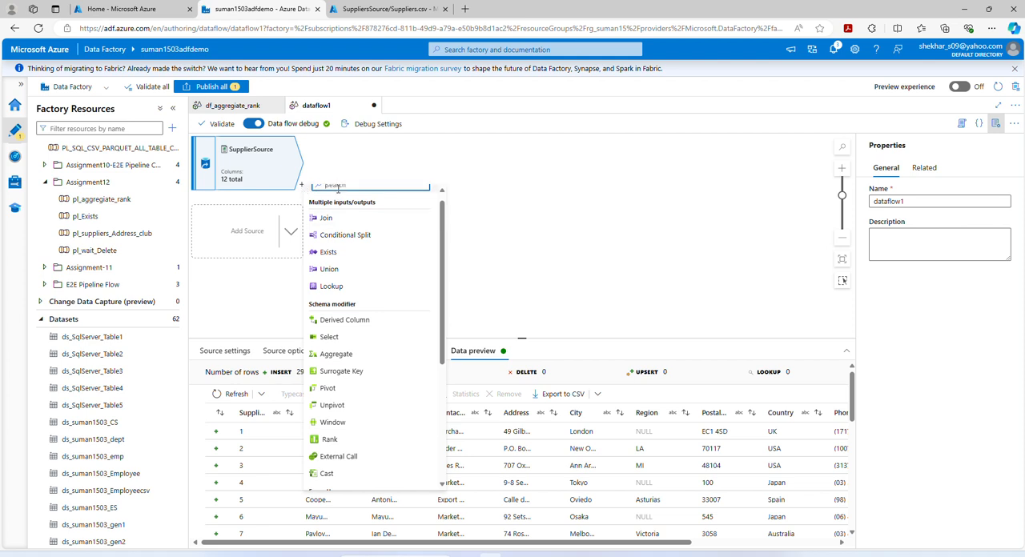
click(303, 186)
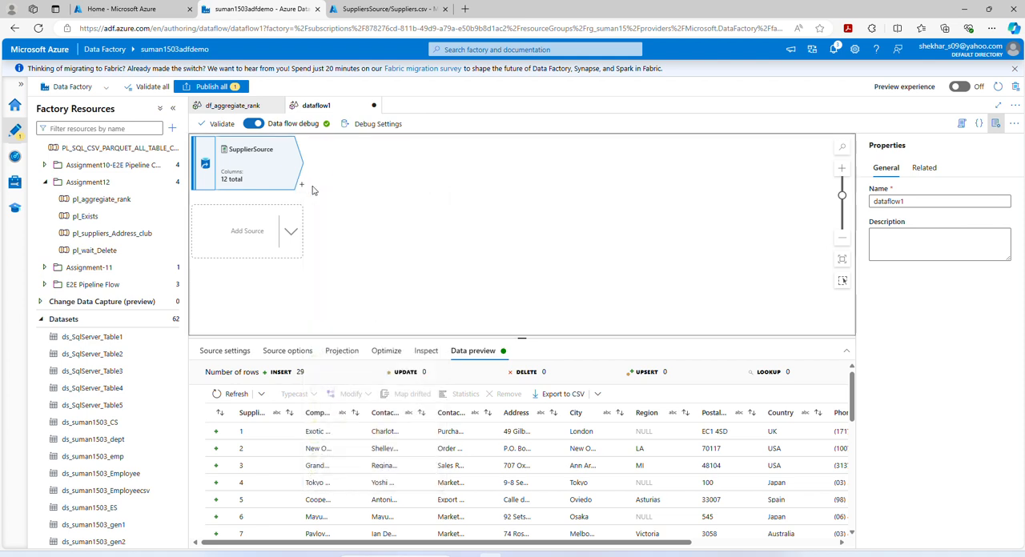
click(301, 185)
text(aggre)
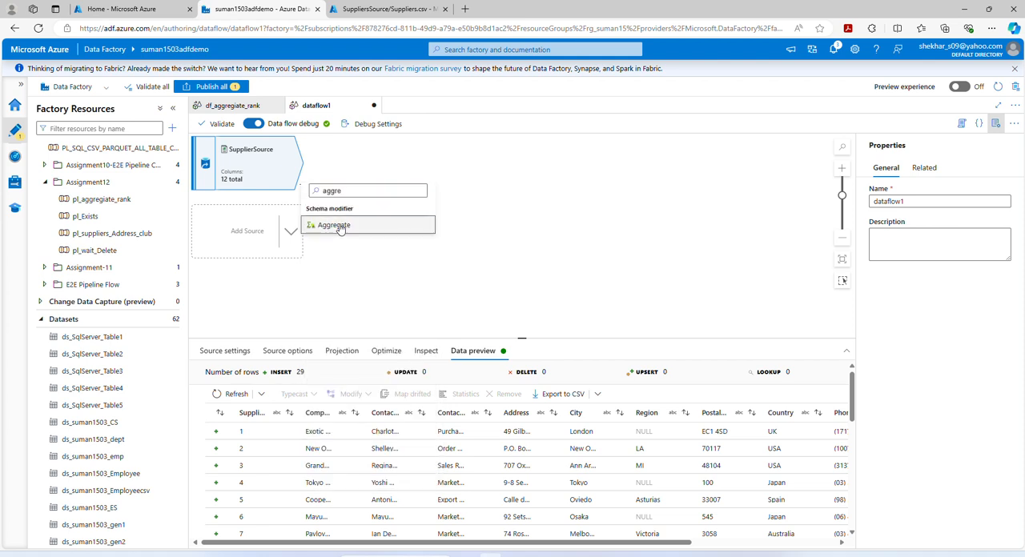
click(339, 228)
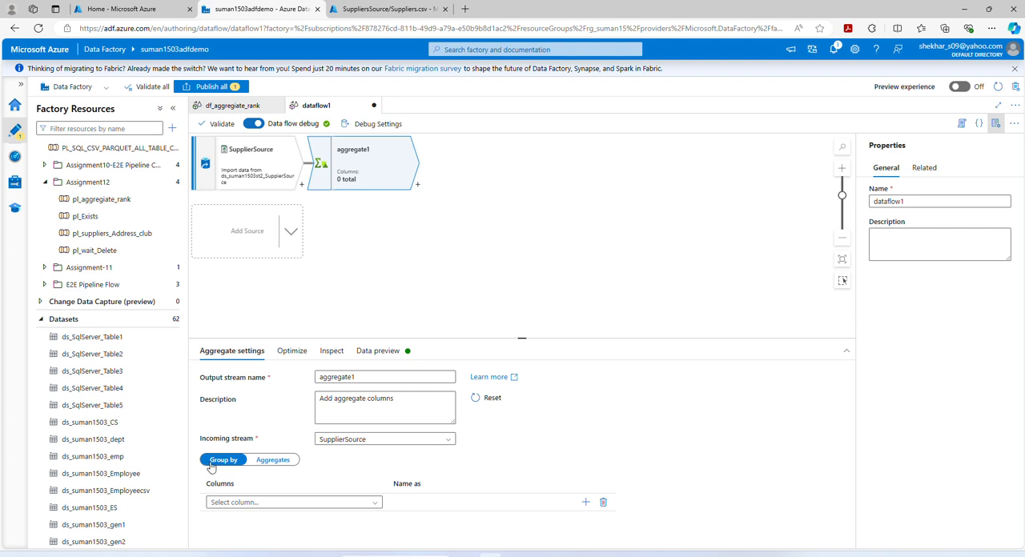
- Check the supplier count by country query and its results in SQL Server Management Studio, and return to the data flow
click(277, 460)
click(223, 462)
mouse_move(679, 555)
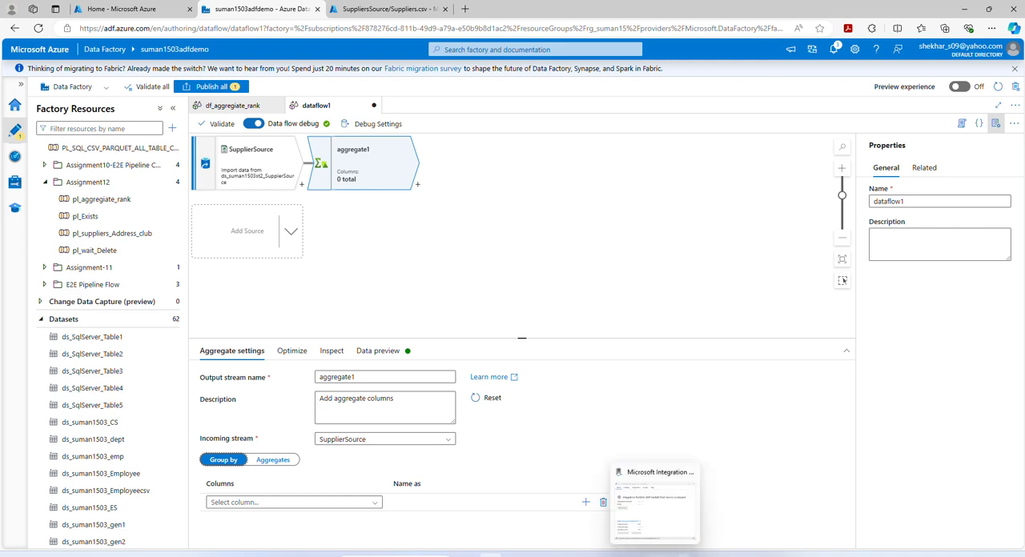
click(679, 555)
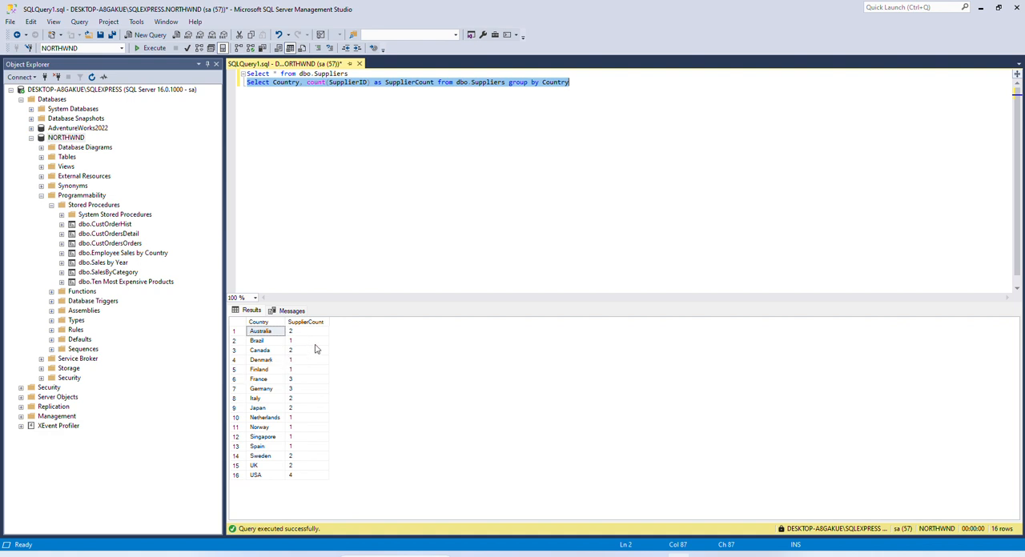
click(981, 9)
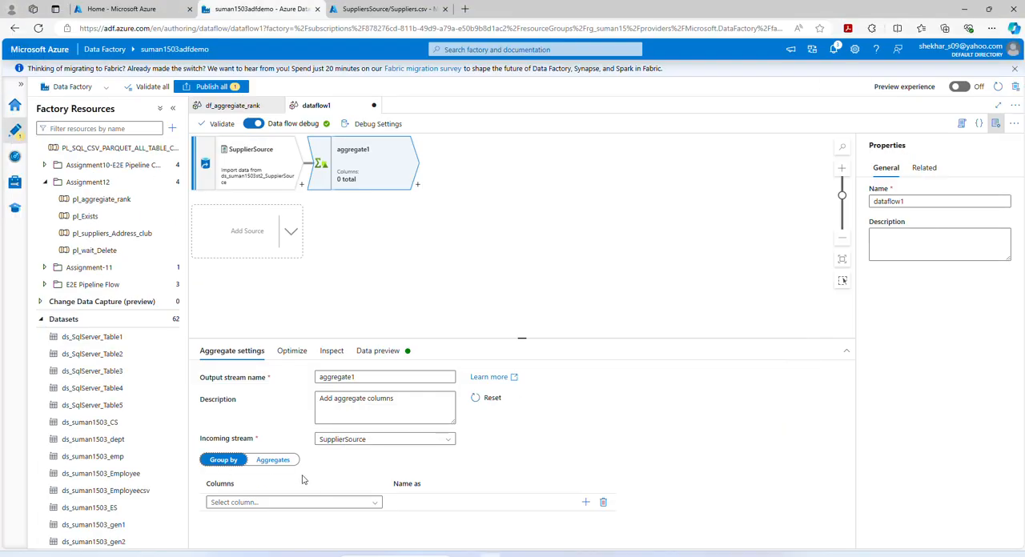
- Group the Aggregate transformation by the Country column
click(374, 502)
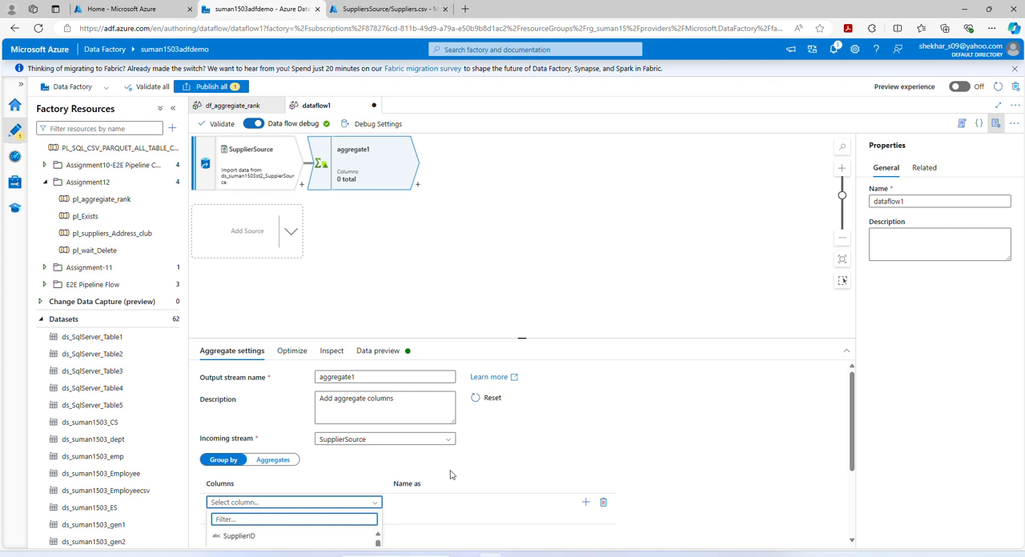
scroll(450, 475, down, 3)
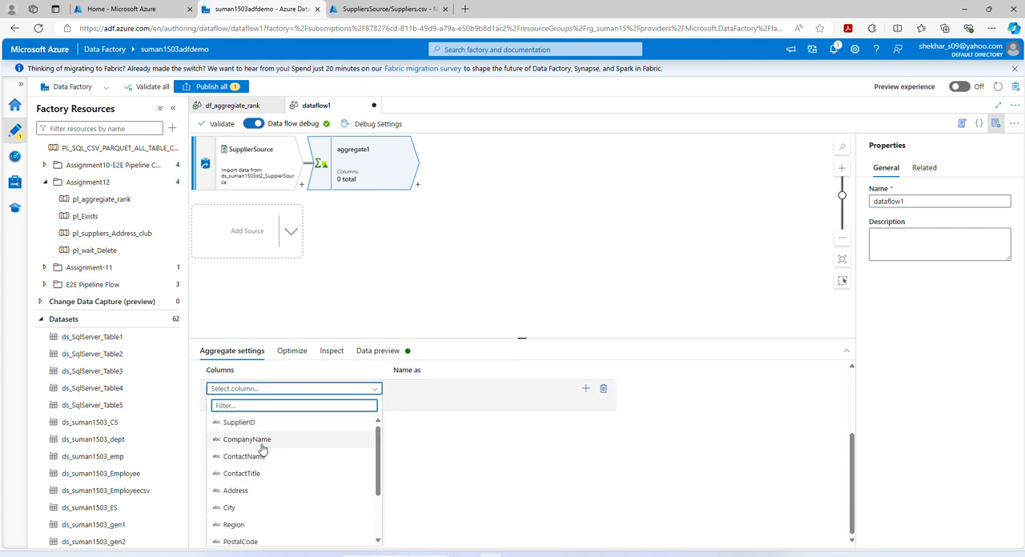
scroll(261, 505, down, 1)
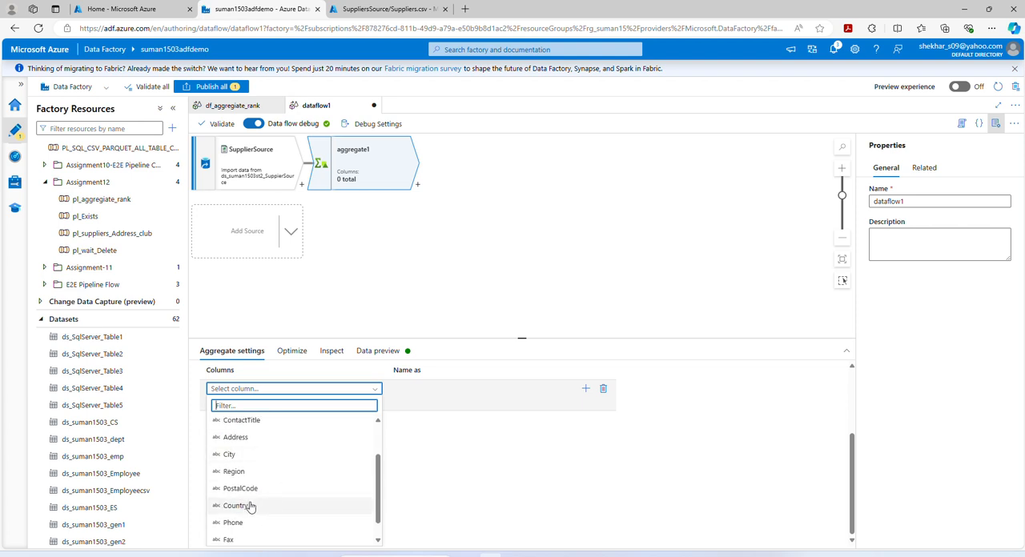
click(237, 505)
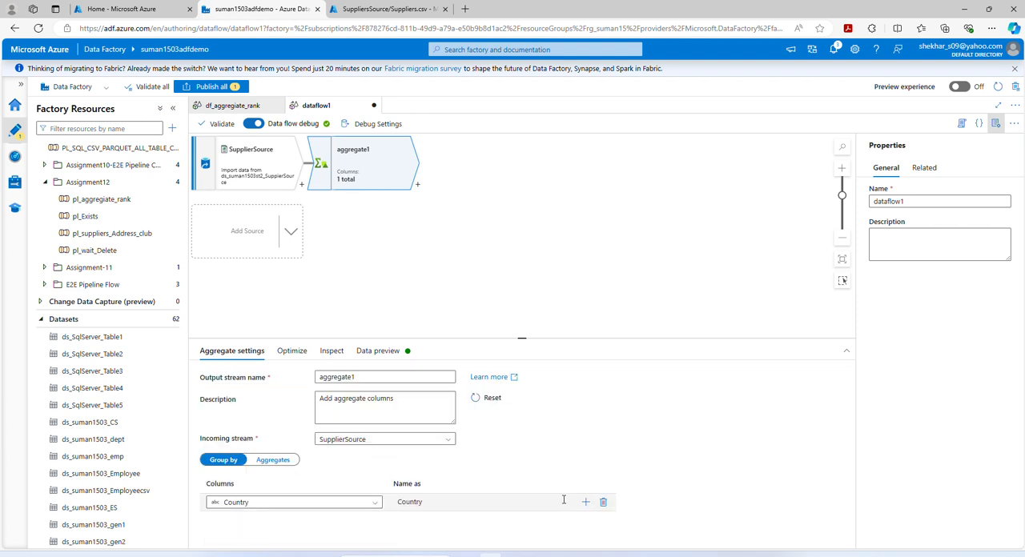
- Add an aggregate column named CountOfSupplier to the Aggregate transformation
click(282, 462)
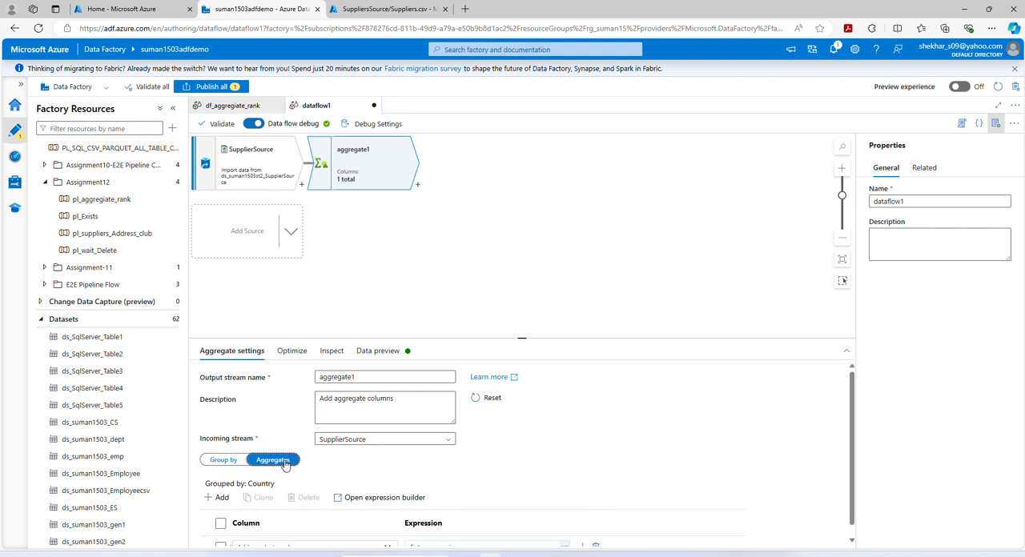
scroll(591, 456, down, 1)
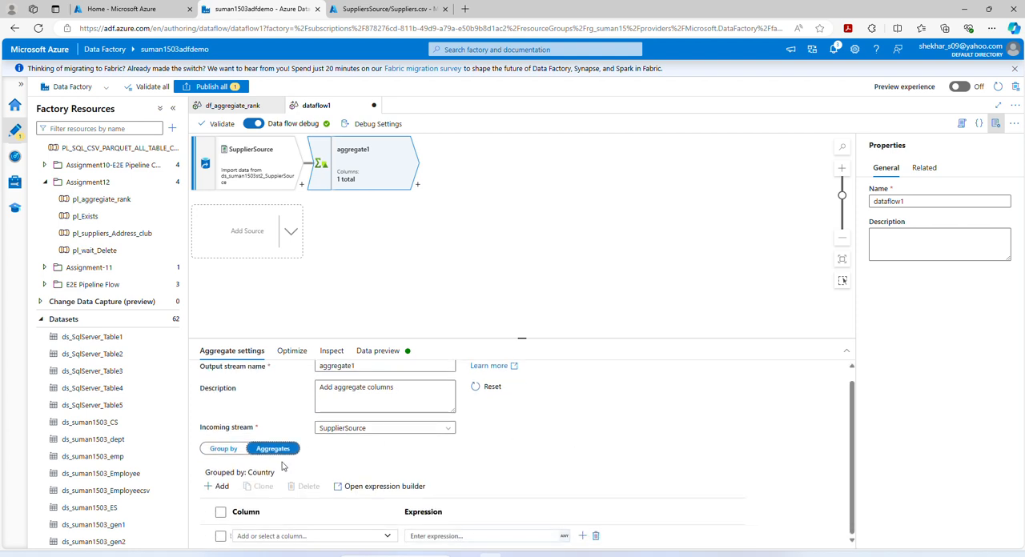
click(251, 536)
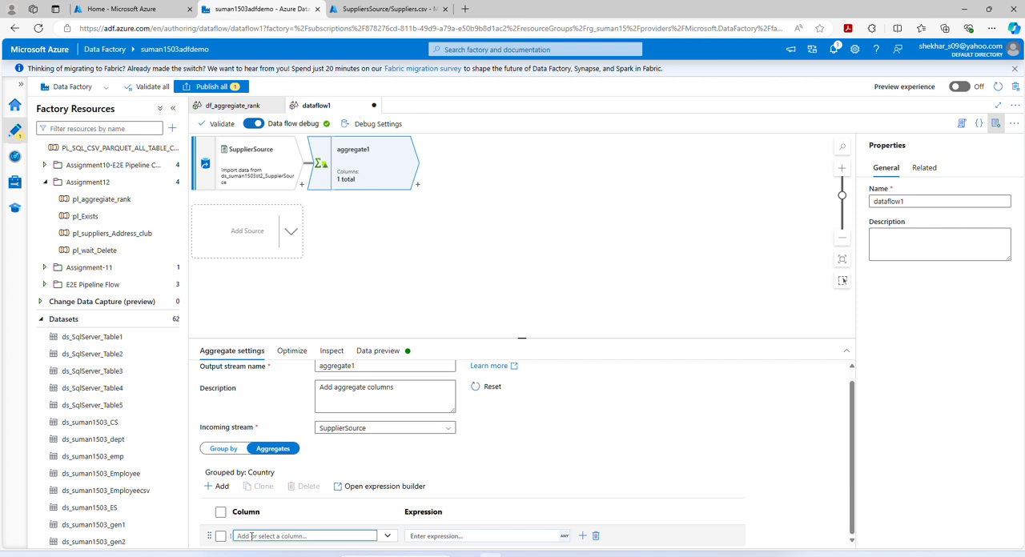
text(C)
text(ountOfSupplier)
- Build the expression count(SupplierID) for CountOfSupplier in the expression builder and save it
click(485, 535)
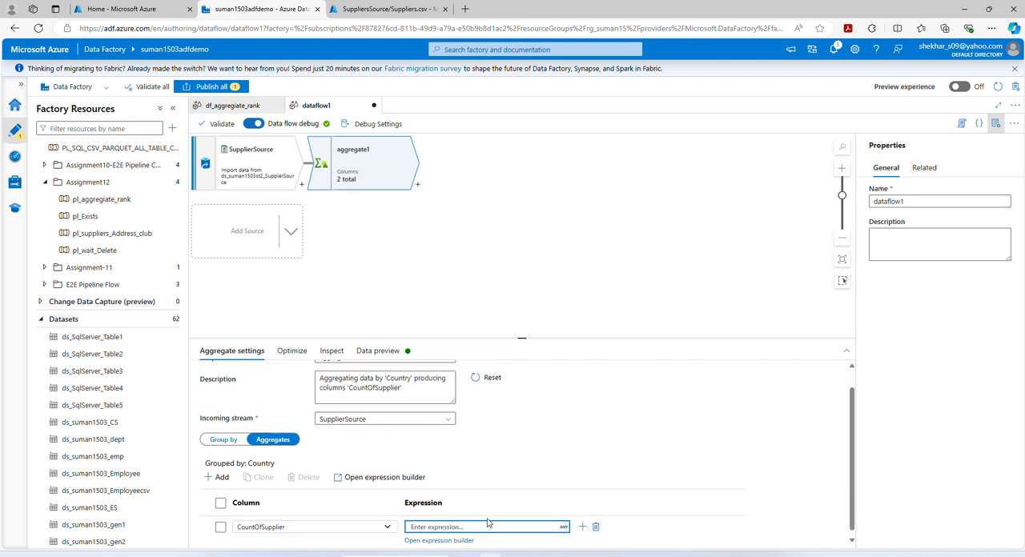
click(438, 540)
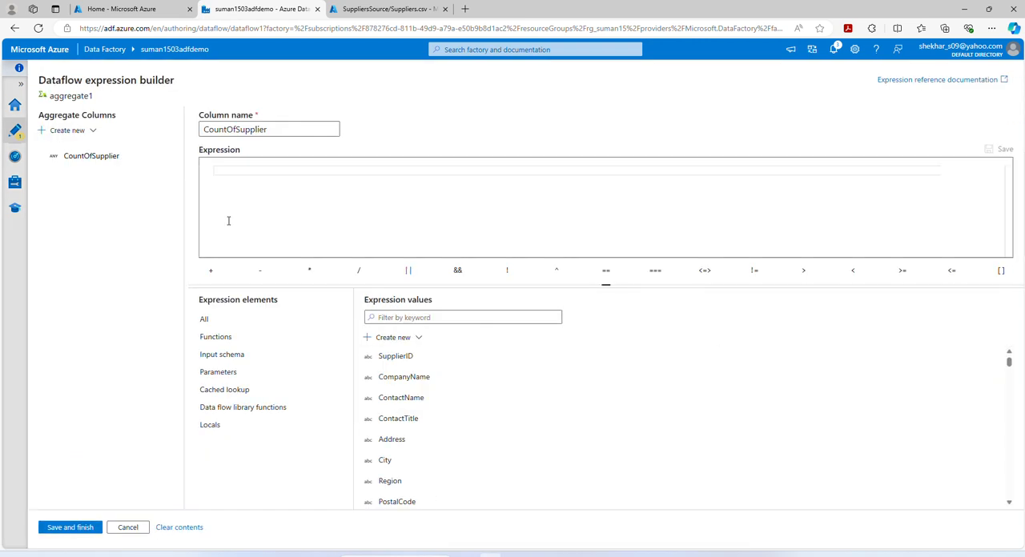
text(c)
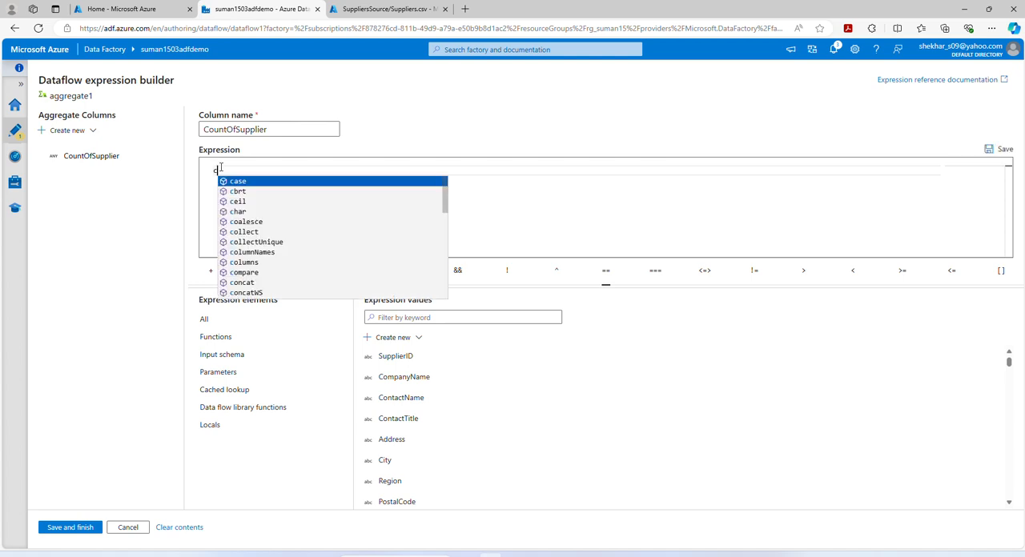
text(ount)
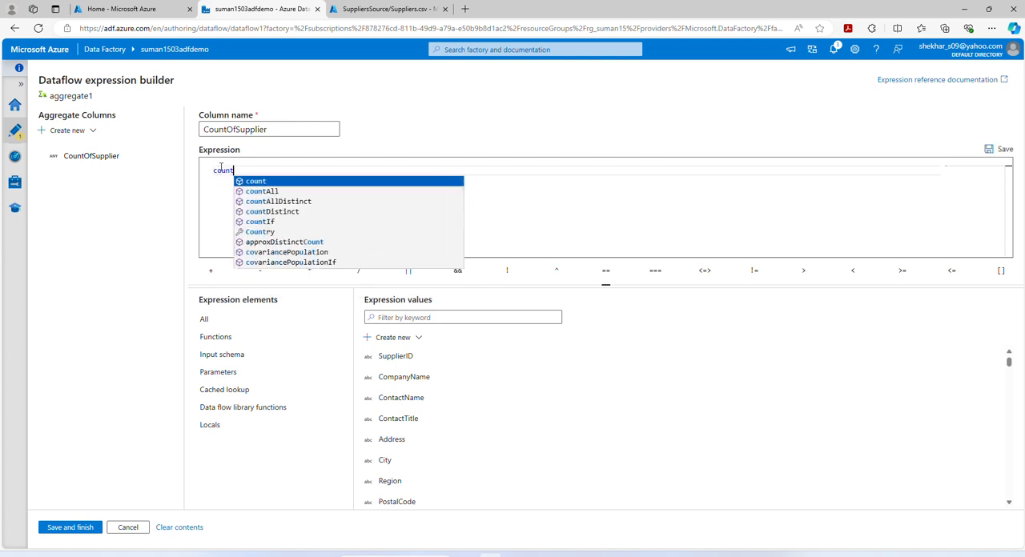
click(258, 183)
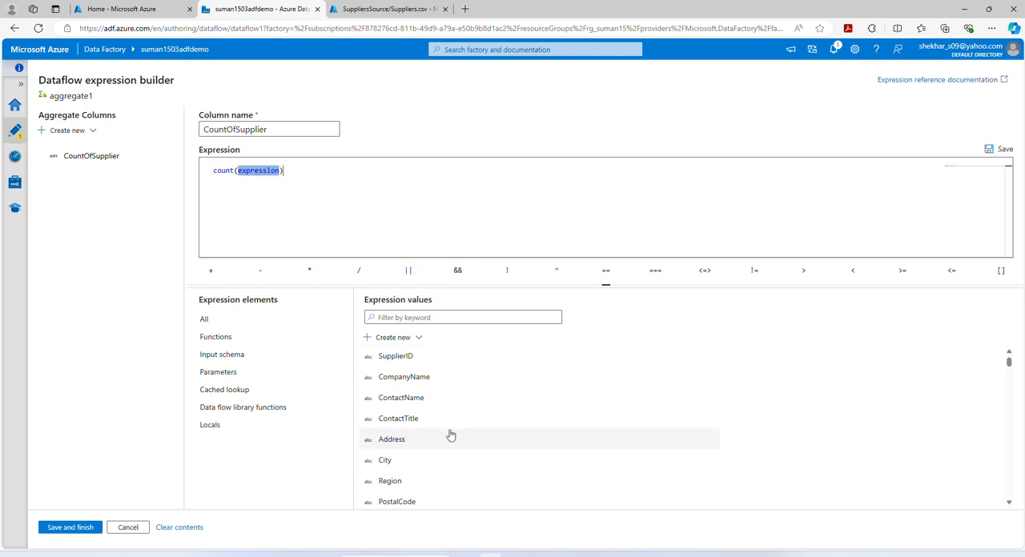
scroll(448, 423, down, 3)
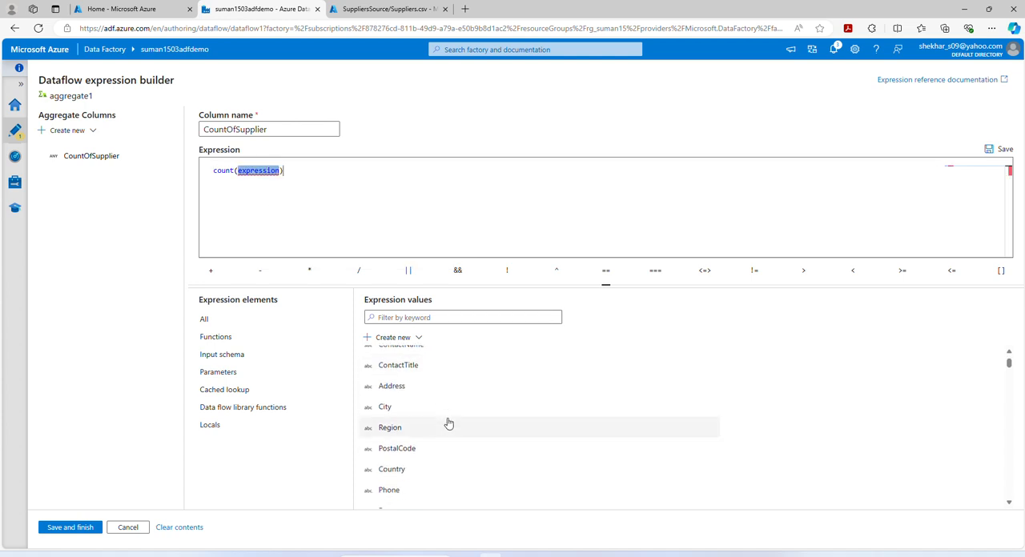
scroll(449, 423, down, 1)
scroll(444, 426, up, 4)
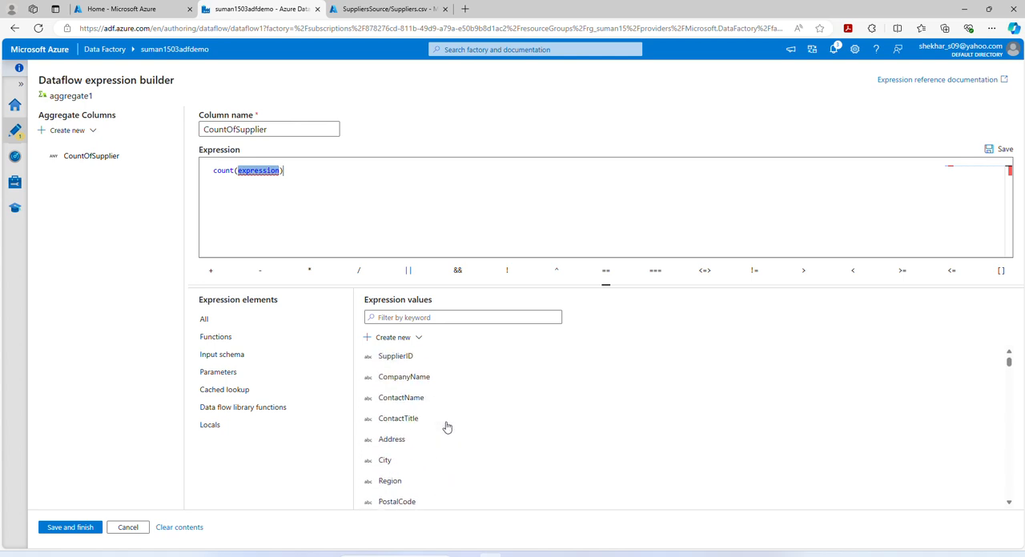
click(390, 358)
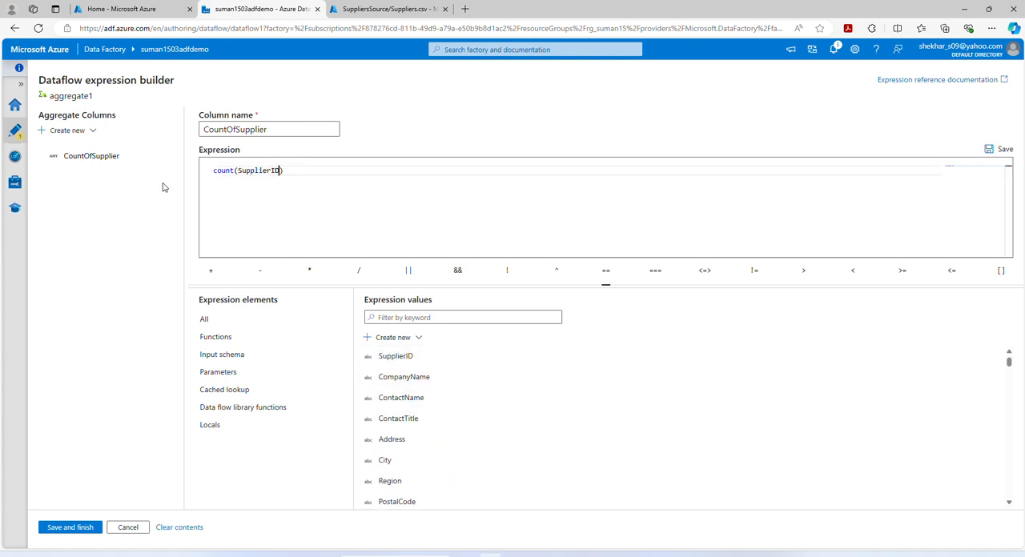
click(80, 532)
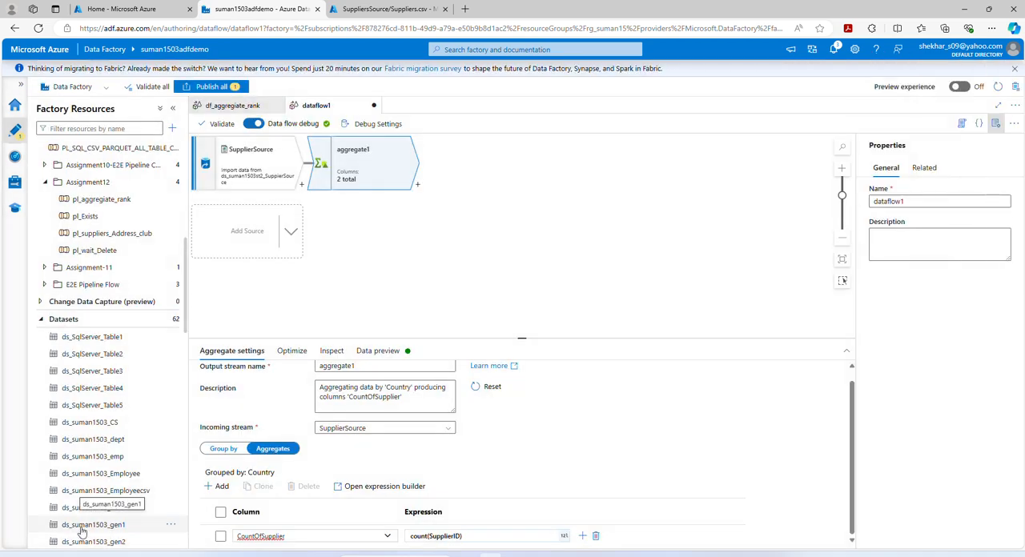
- Review the grouping column and the CountOfSupplier expression in the aggregate1 settings
click(228, 449)
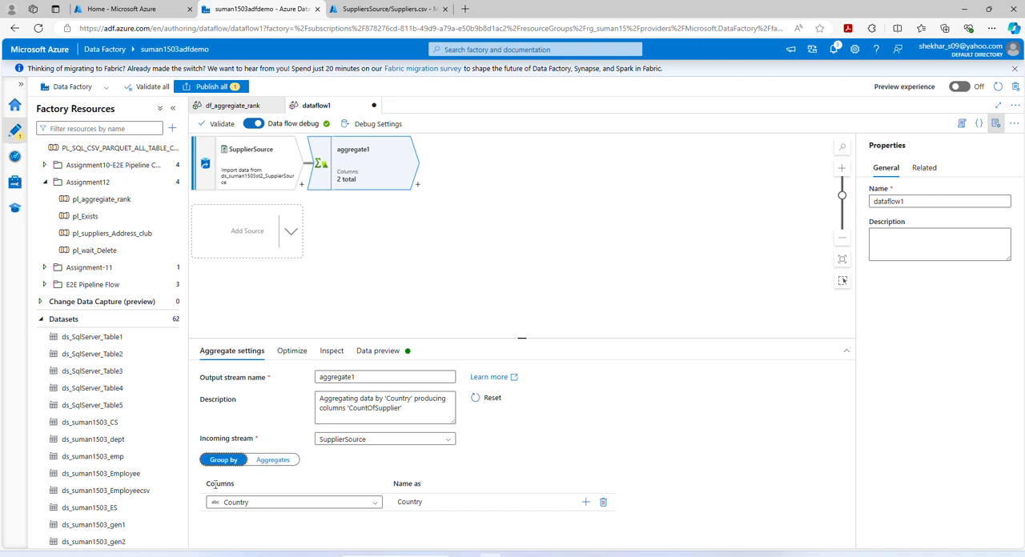
click(273, 461)
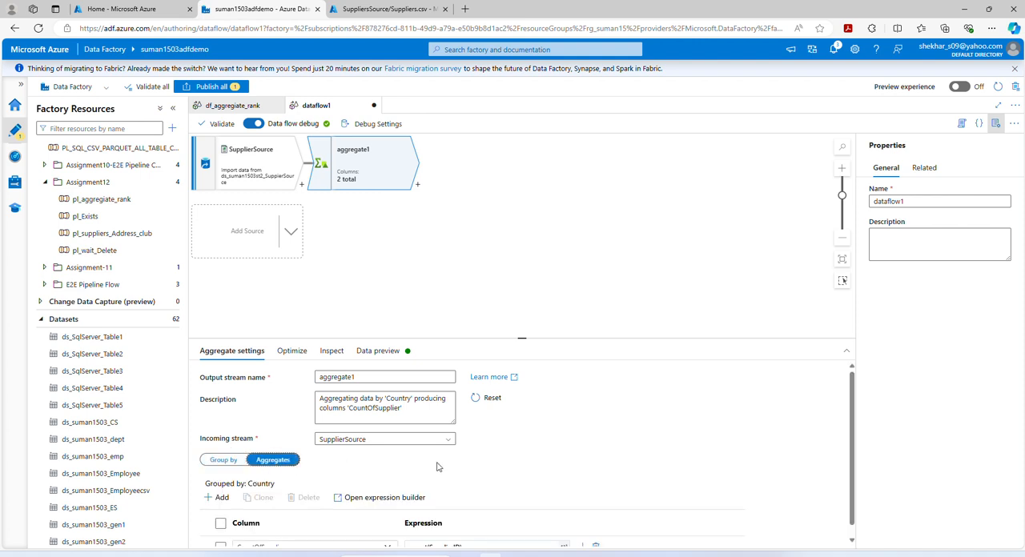
scroll(507, 481, down, 1)
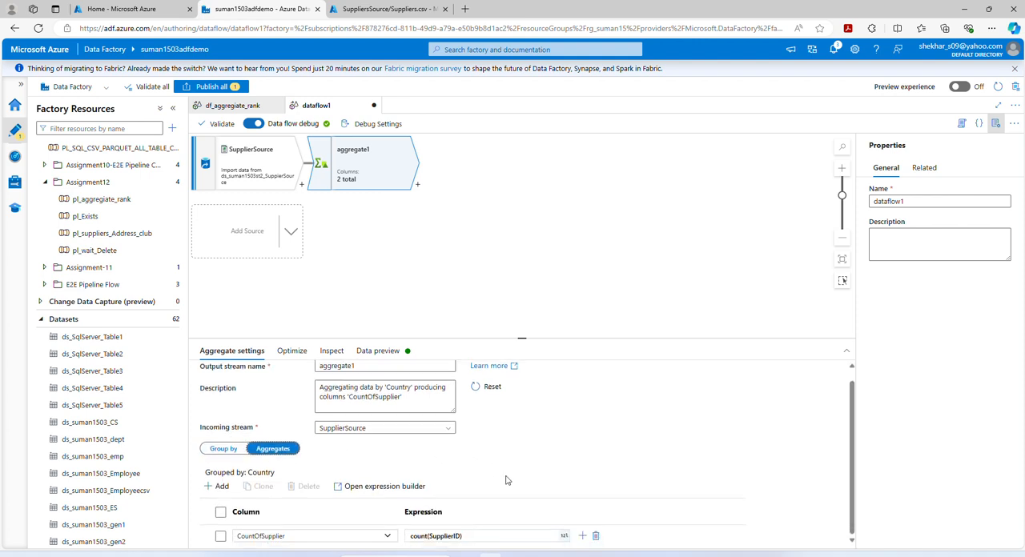
click(270, 538)
- Load a data preview of aggregate1, examine the supplier count per country, and switch to the aggregate1_data_preview workbook in Excel
click(378, 355)
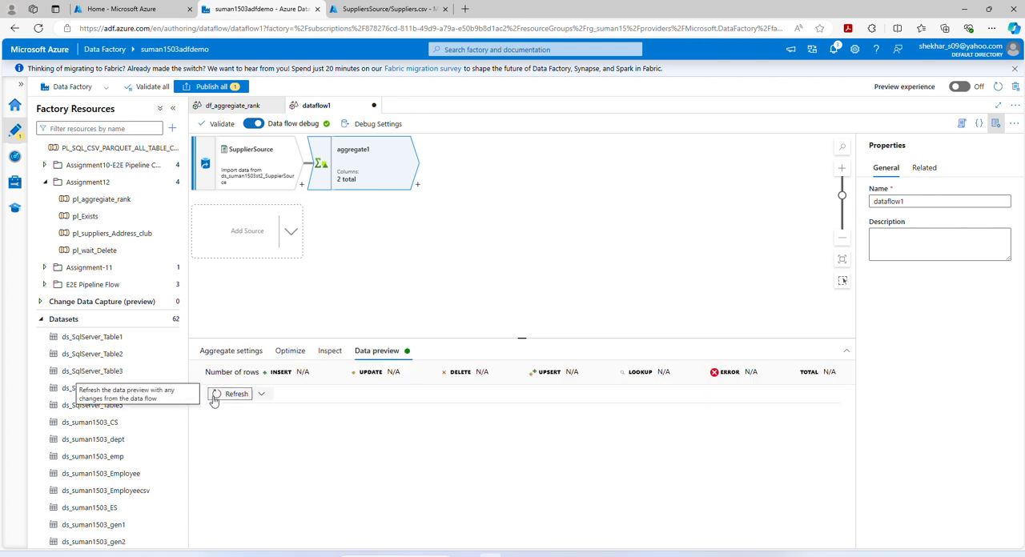
click(215, 396)
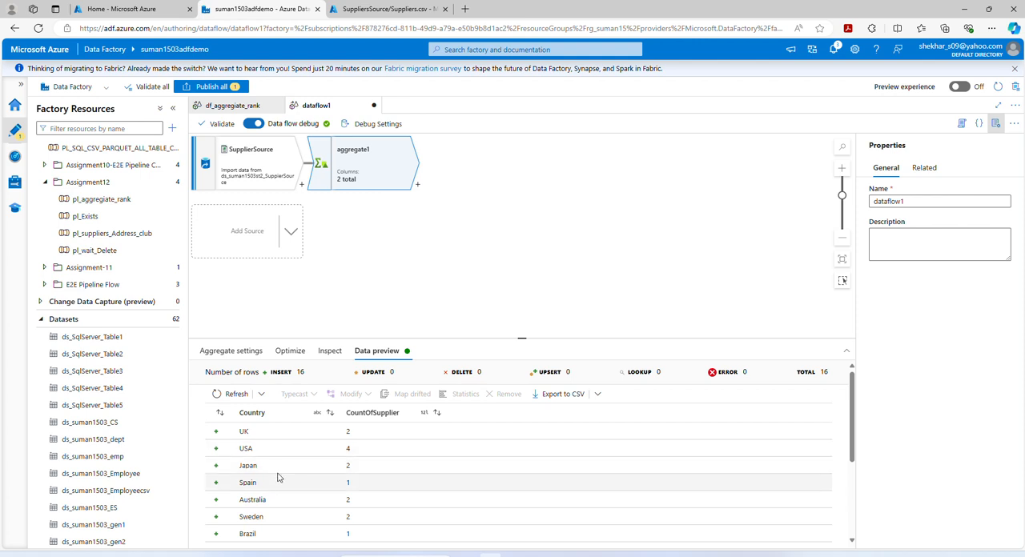
scroll(384, 473, down, 3)
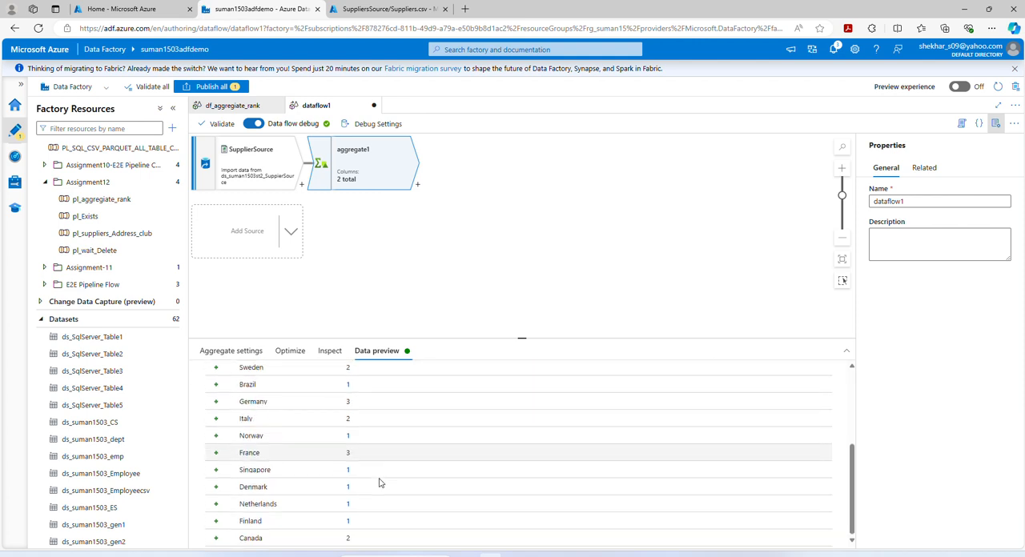
scroll(376, 481, up, 3)
scroll(375, 474, up, 1)
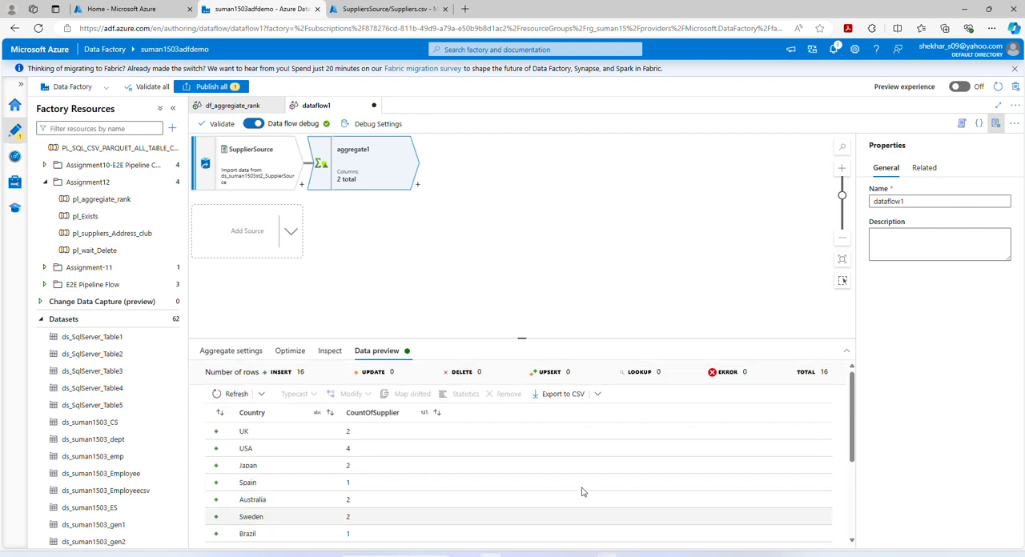
mouse_move(608, 556)
click(544, 513)
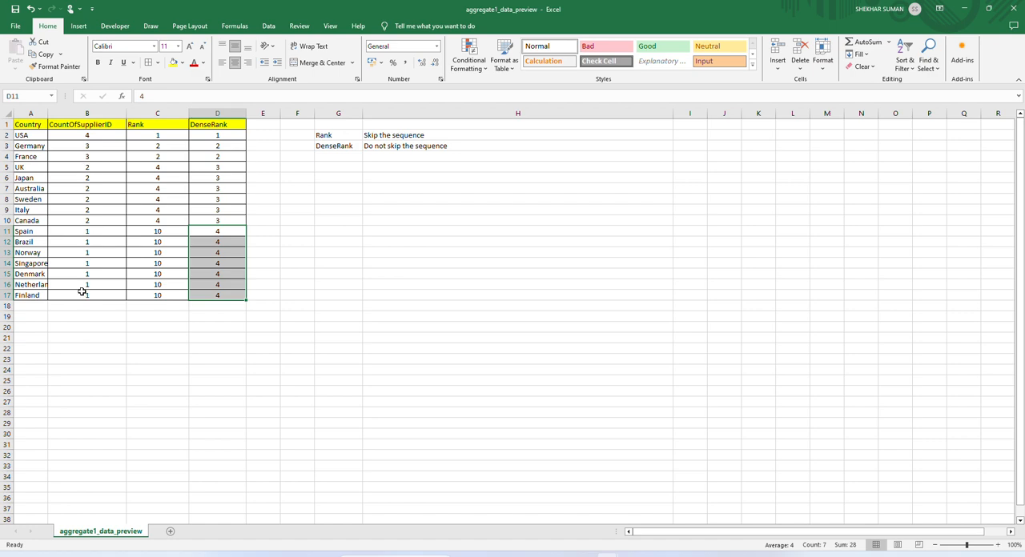
- Switch back to dataflow1 in Azure Data Factory and add a Rank transformation after aggregate1
click(965, 10)
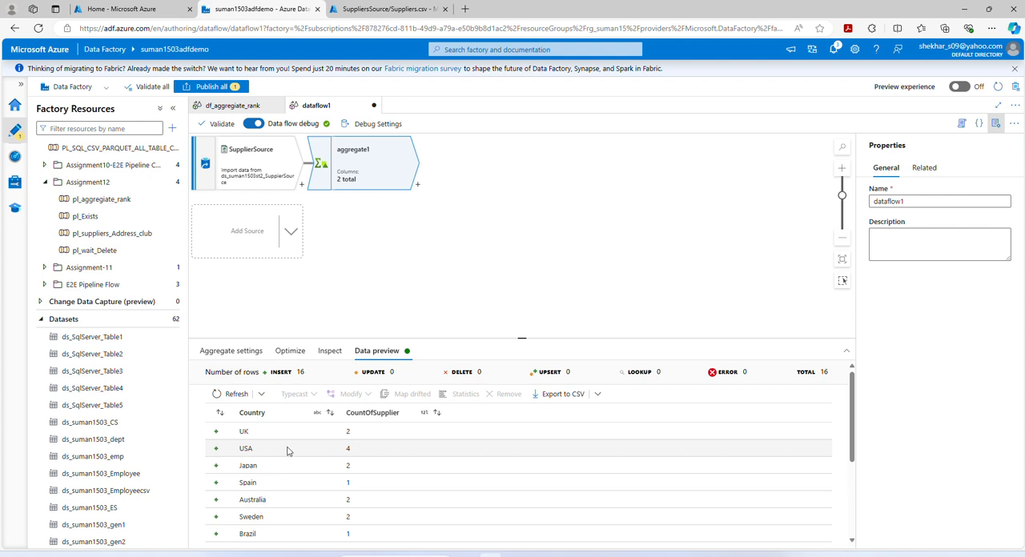
scroll(301, 468, down, 1)
scroll(300, 471, up, 1)
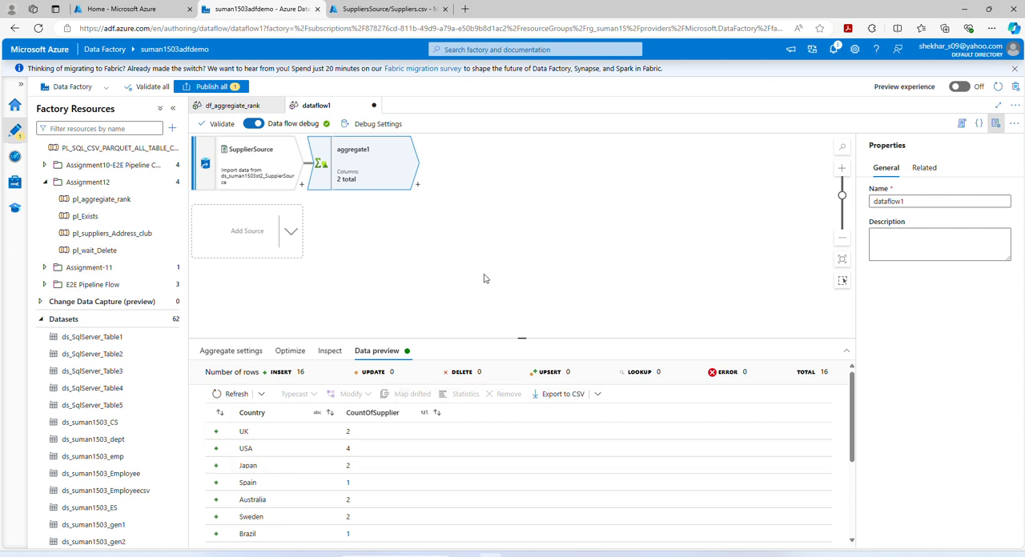
click(419, 187)
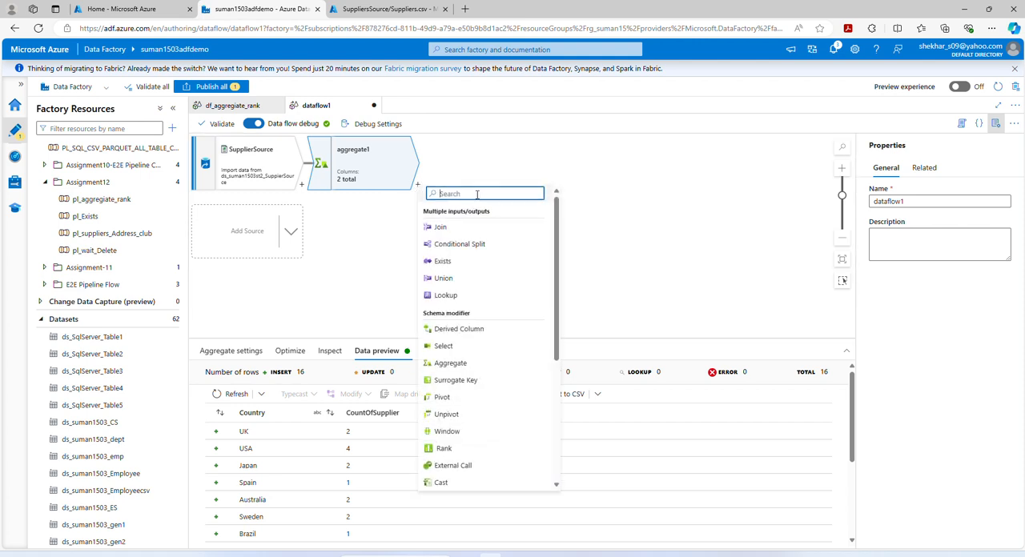
text(rank)
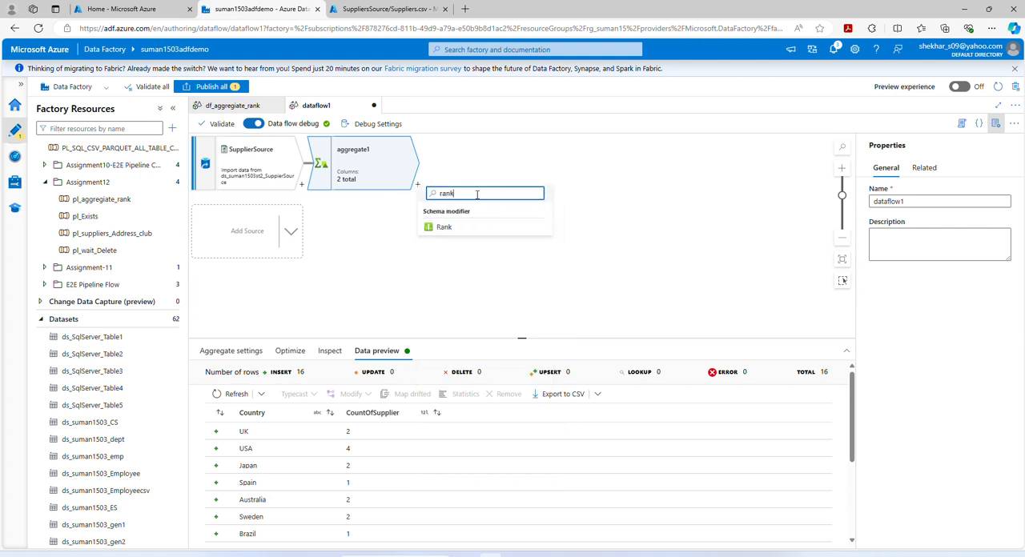
click(446, 227)
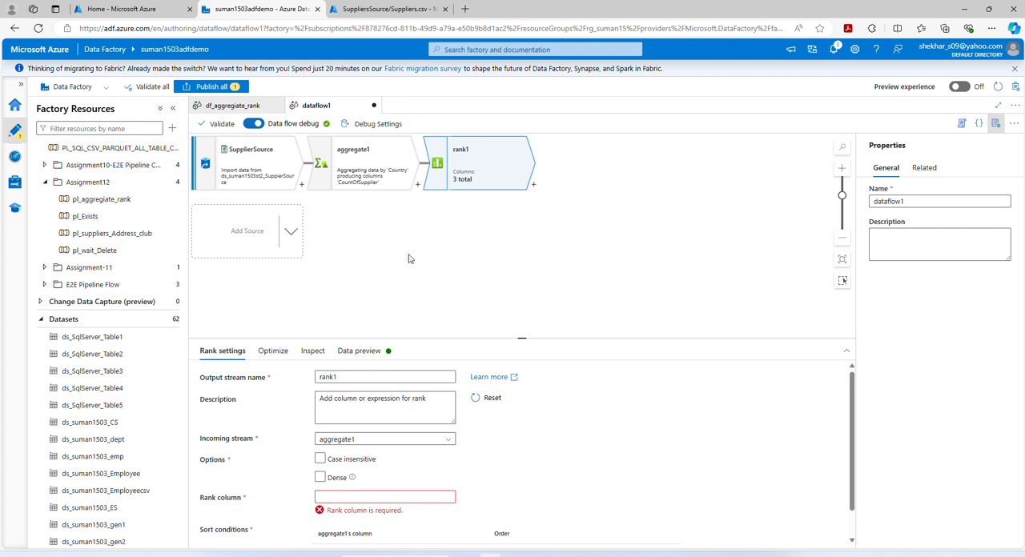
- Check the aggregate1 data preview and the incoming stream choices in the rank1 settings
click(370, 175)
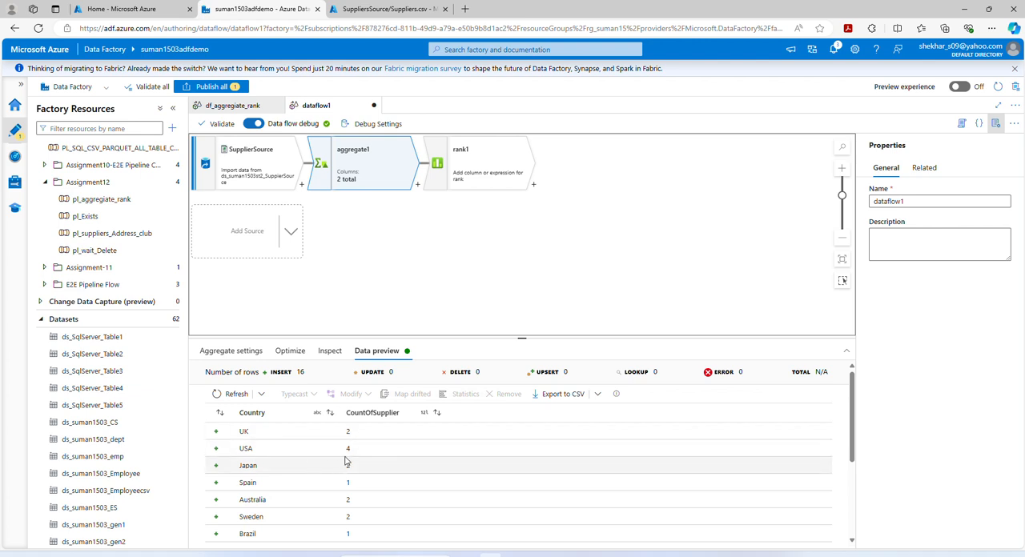
click(459, 177)
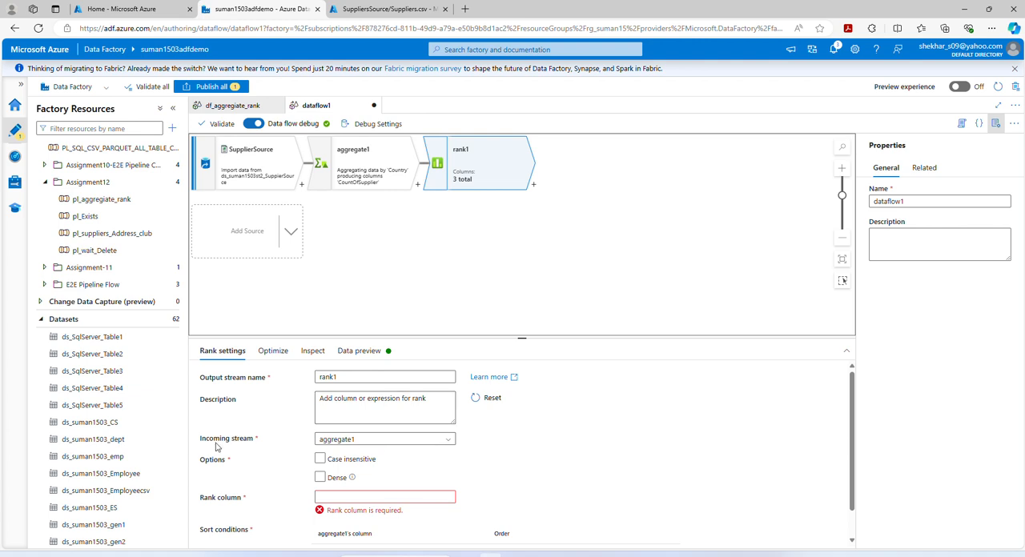
click(447, 444)
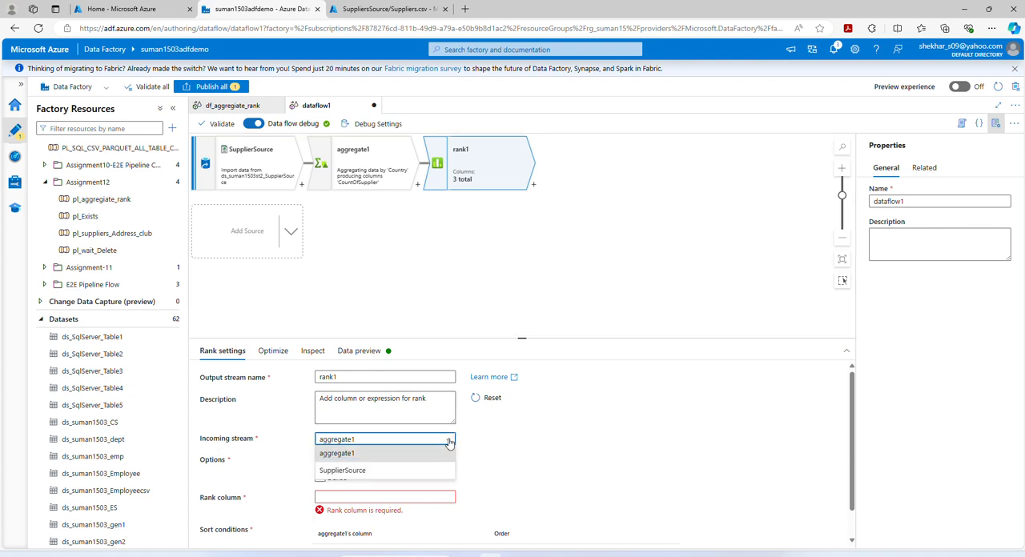
click(519, 445)
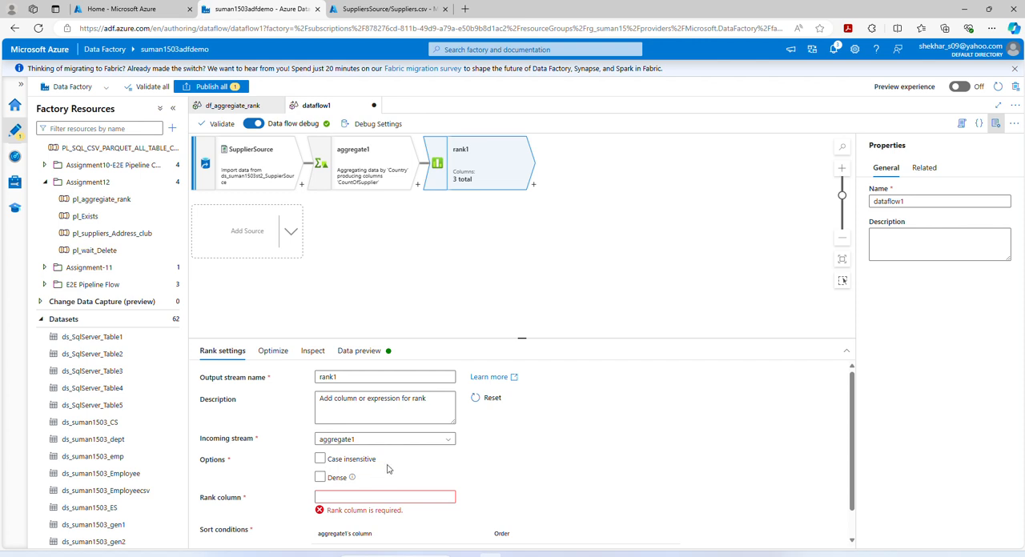
- Examine rank1's Dense option and compare the Rank and DenseRank columns in the aggregate1_data_preview workbook in Excel
click(319, 480)
click(320, 478)
click(319, 479)
click(320, 479)
mouse_move(621, 551)
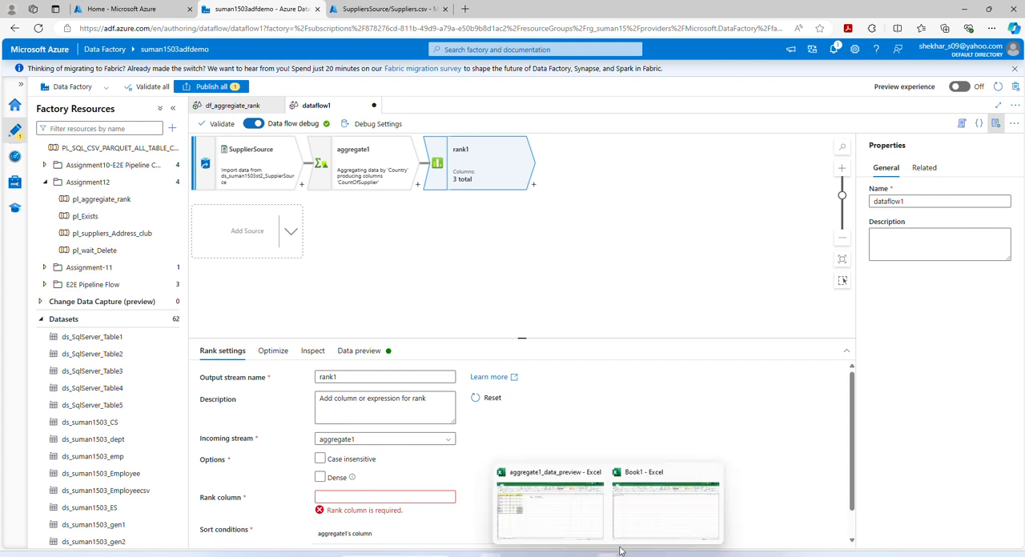
click(563, 535)
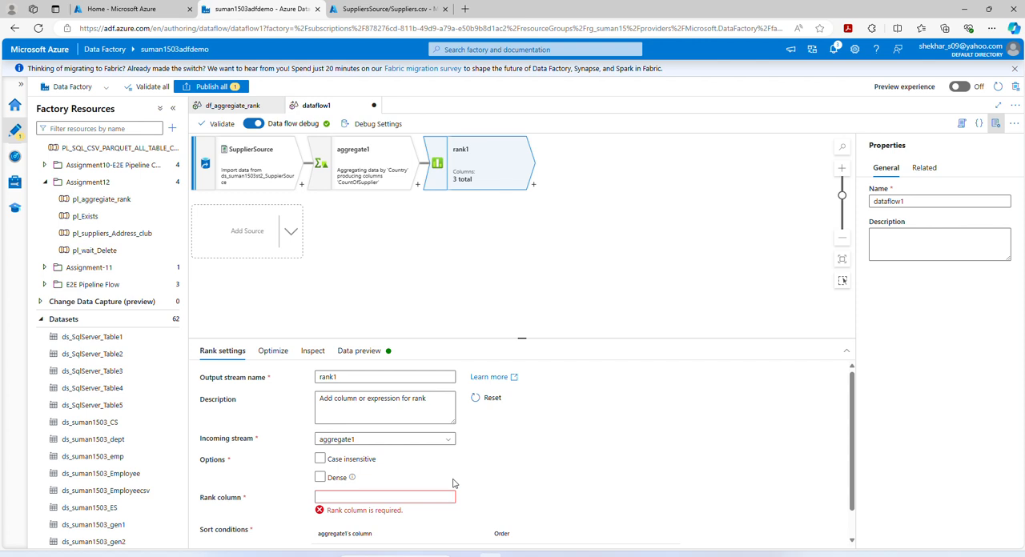
- Name the rank column TopPerformingSupplierCountry and choose CountOfSupplier as the sort condition column in rank1
click(327, 497)
text(TopPerformingSupplierCountry)
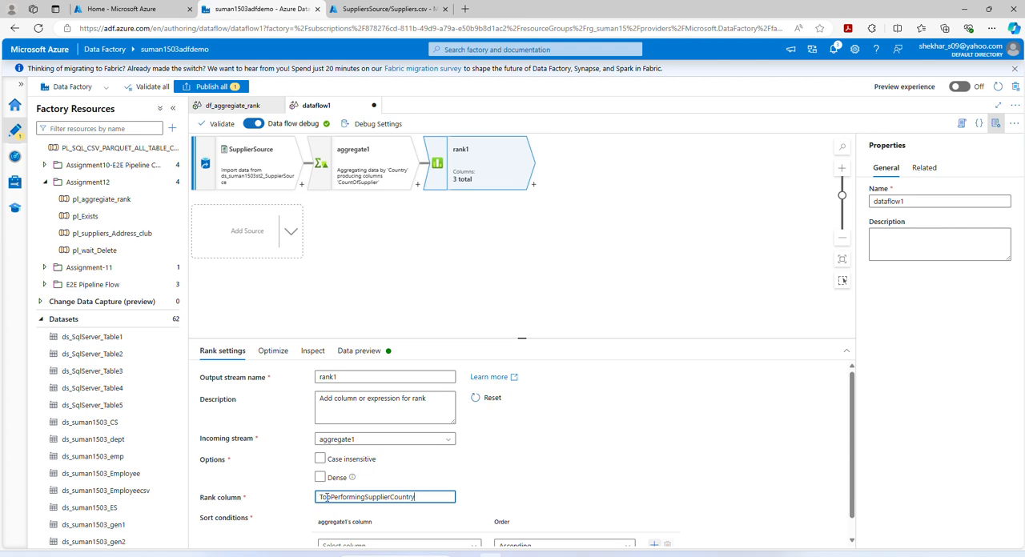
scroll(515, 474, down, 1)
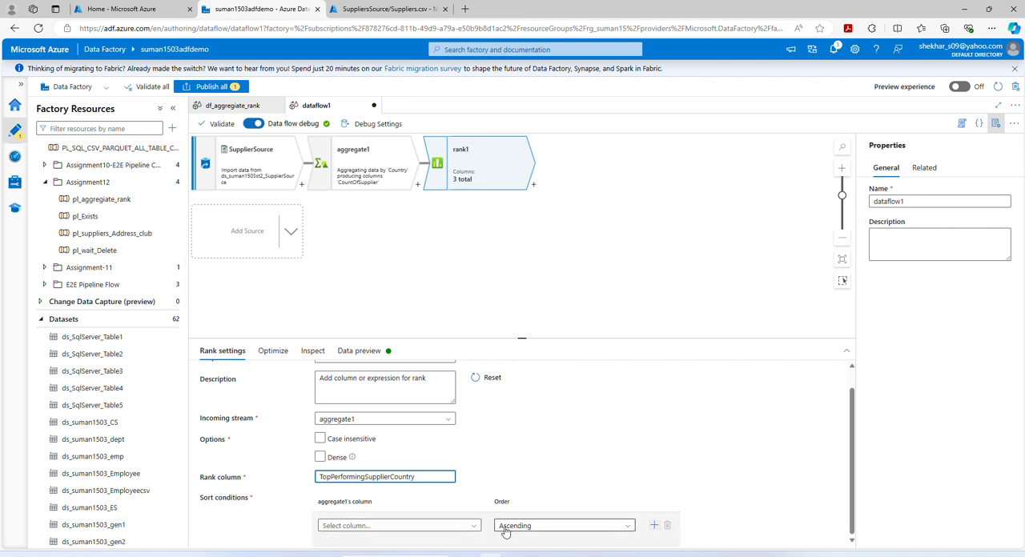
click(470, 530)
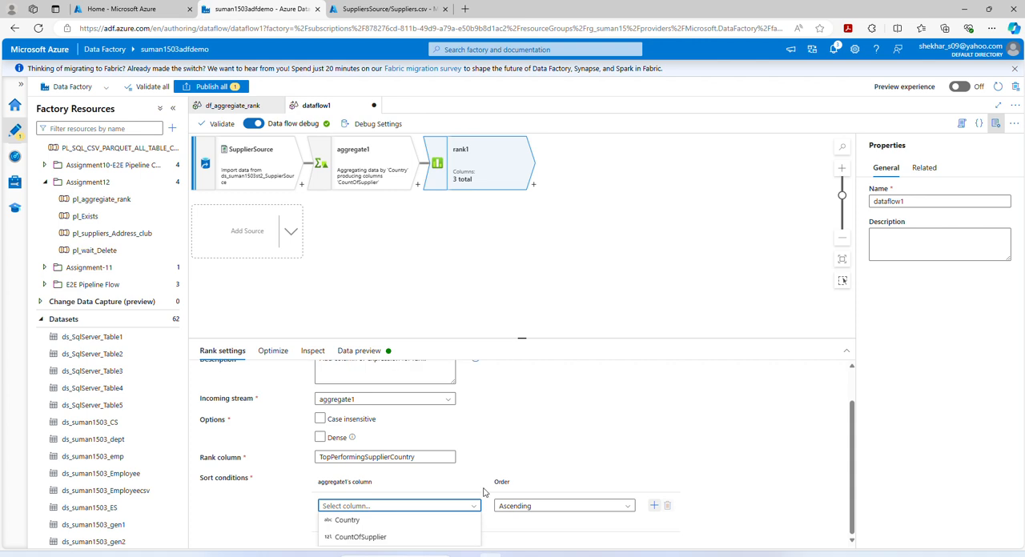
click(360, 540)
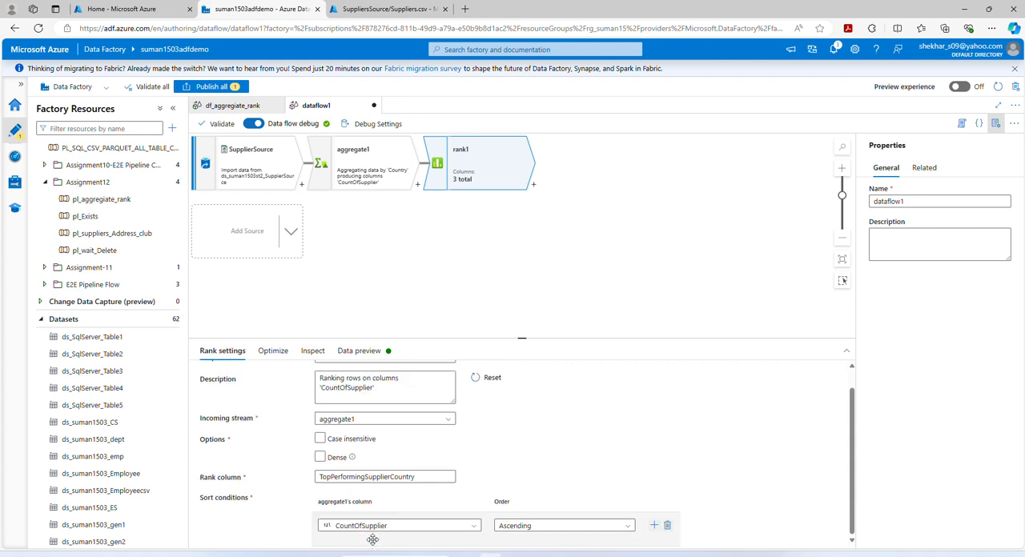
- Check the supplier counts in aggregate1 and set the CountOfSupplier sort order in rank1 to Descending
click(366, 162)
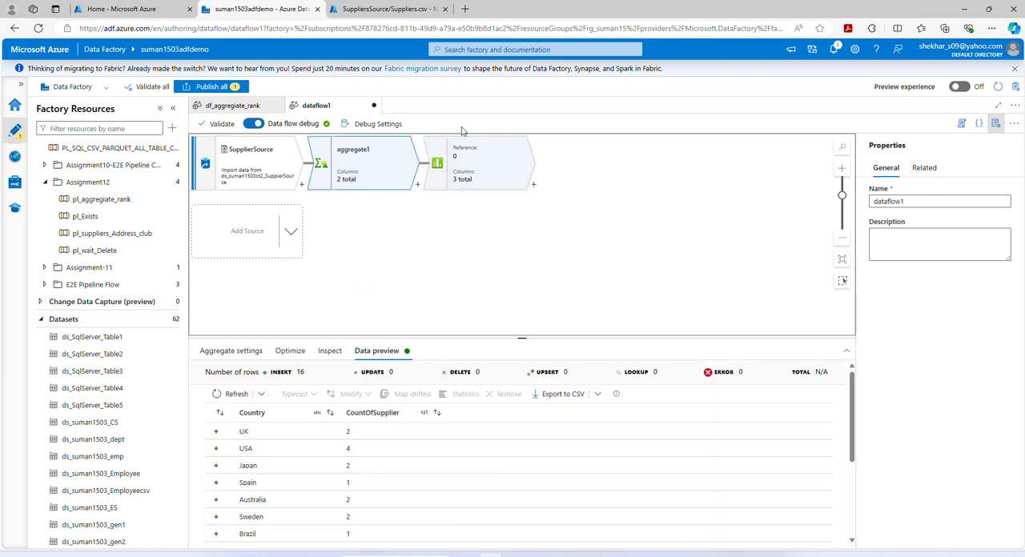
click(479, 175)
scroll(416, 513, down, 2)
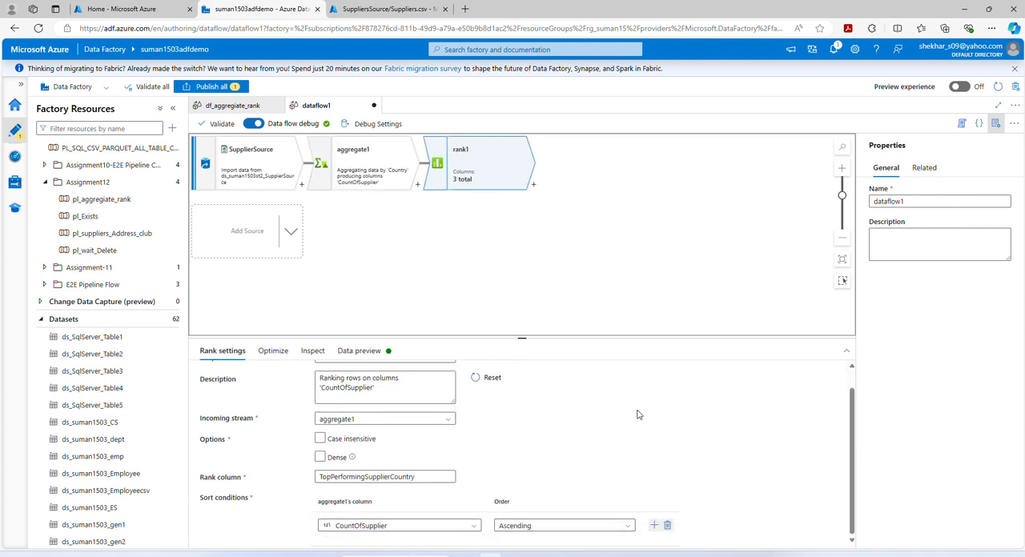
click(628, 525)
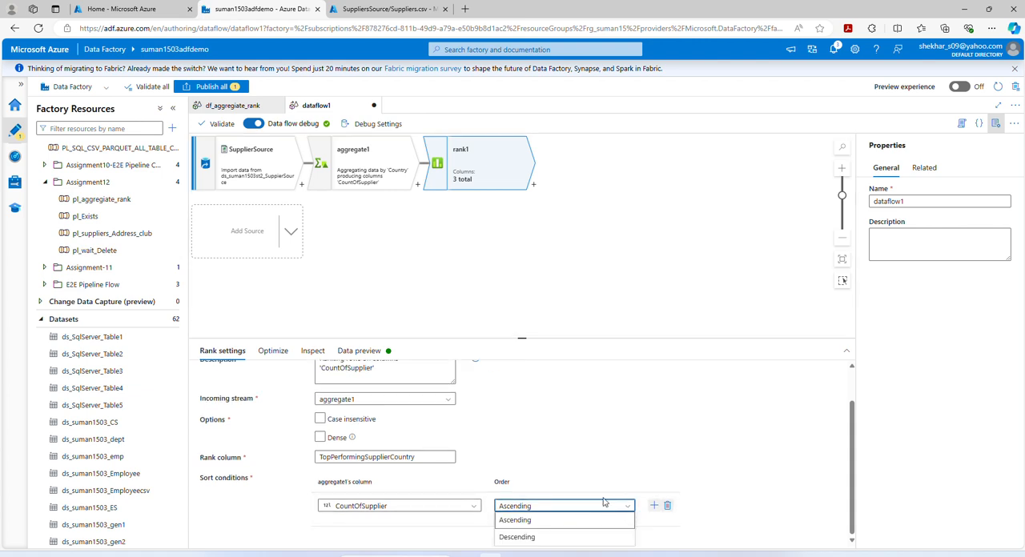
click(602, 538)
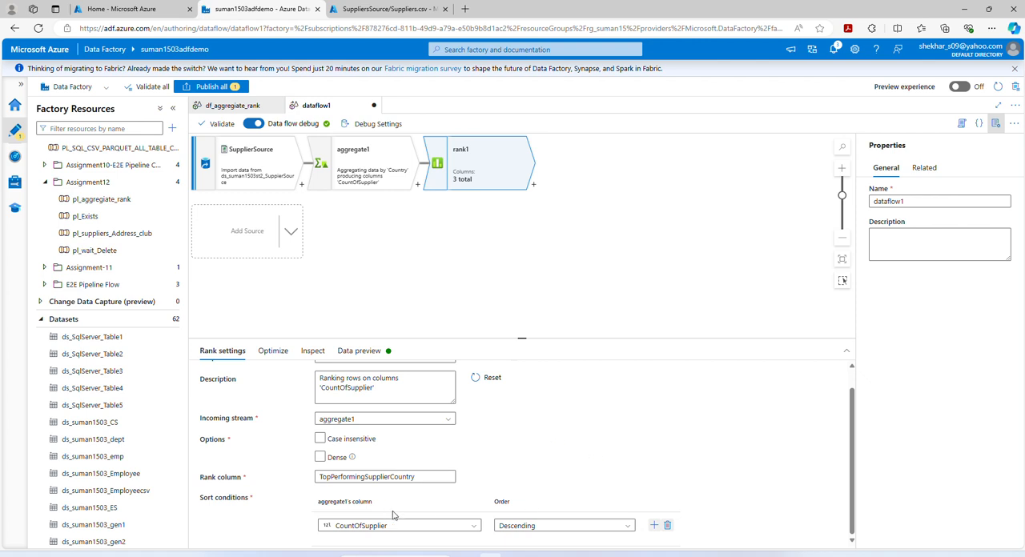
- Load a data preview of rank1 and compare it with the Rank column of the aggregate1_data_preview workbook in Excel
click(345, 355)
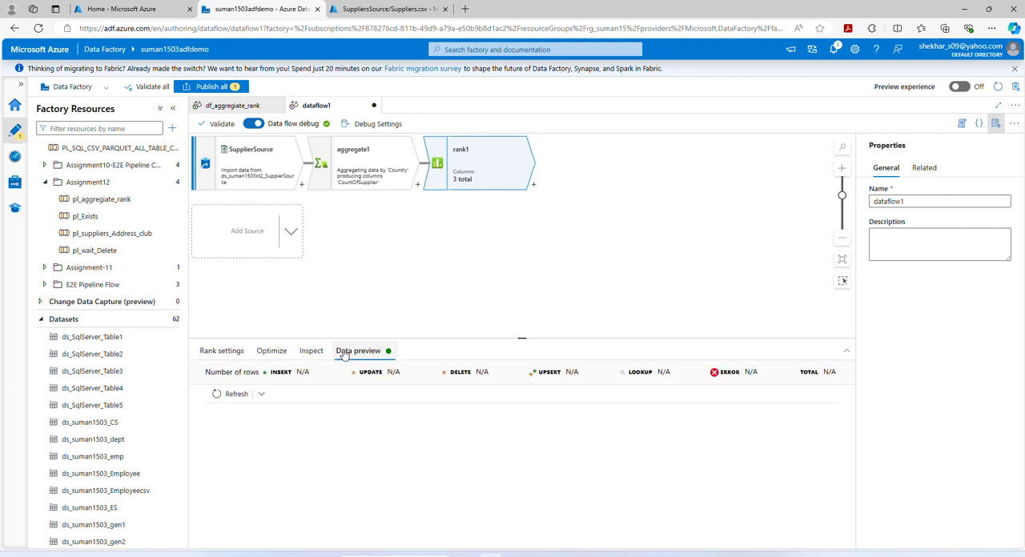
click(220, 394)
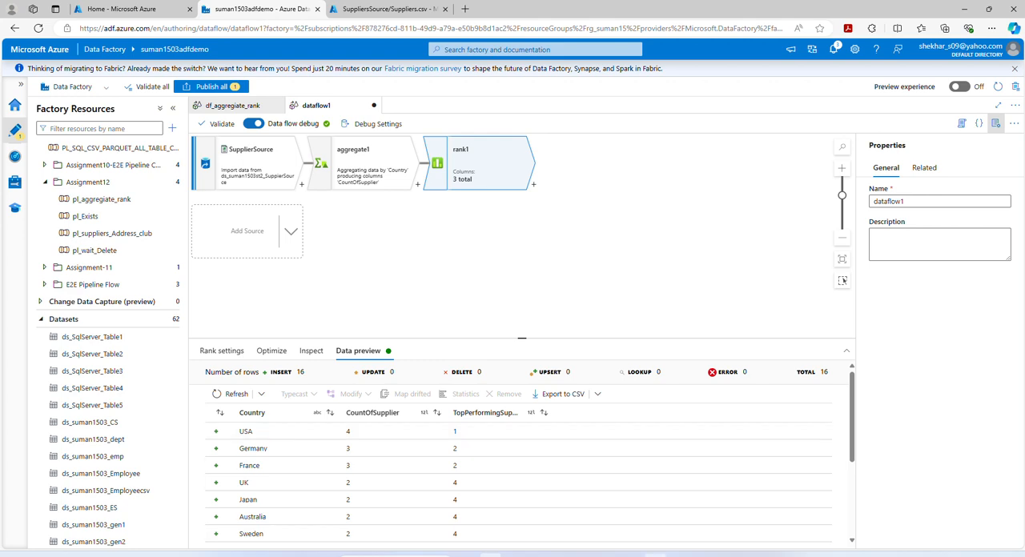
mouse_move(608, 556)
click(572, 533)
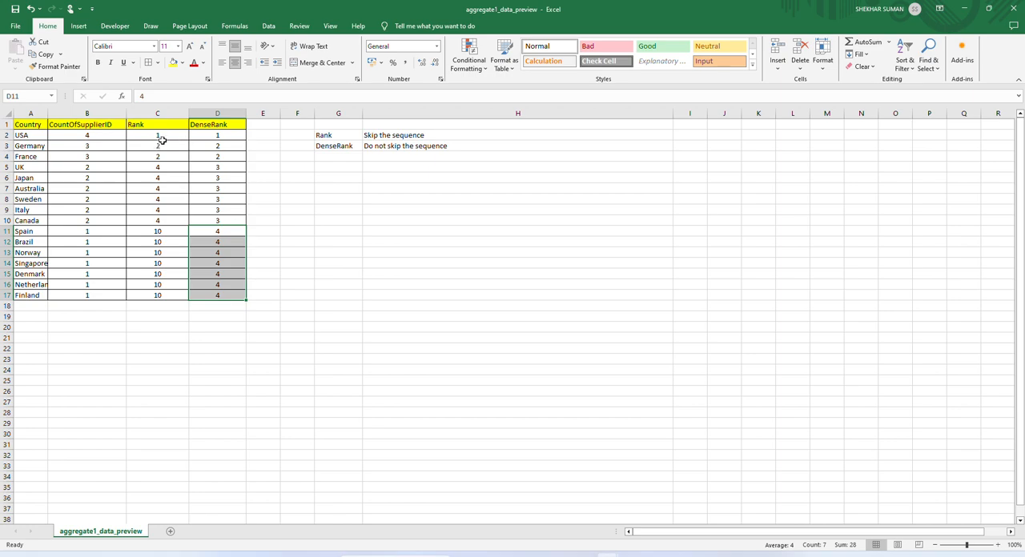
click(966, 9)
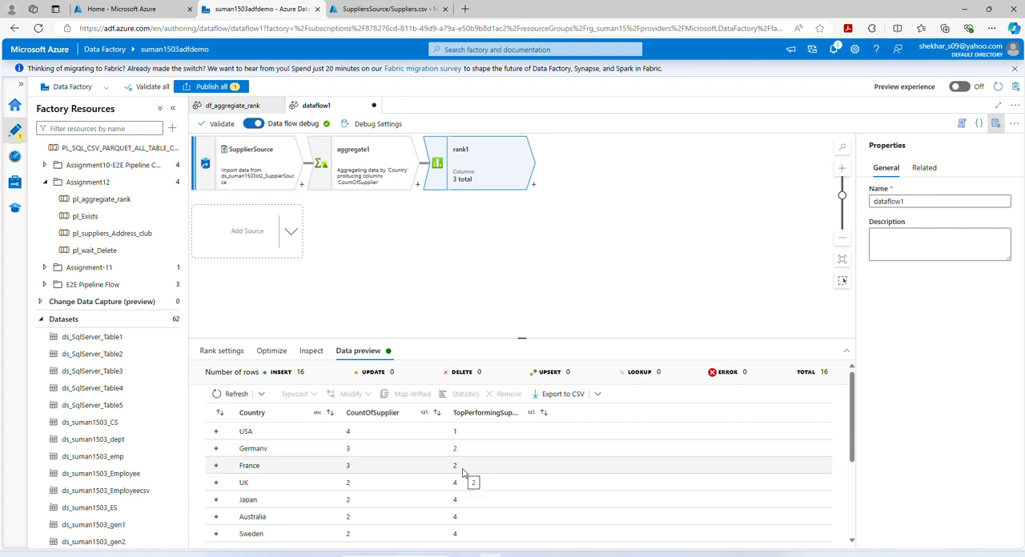
- Examine the ranks of the remaining countries in the rank1 preview and check them against the Excel workbook
scroll(455, 466, down, 1)
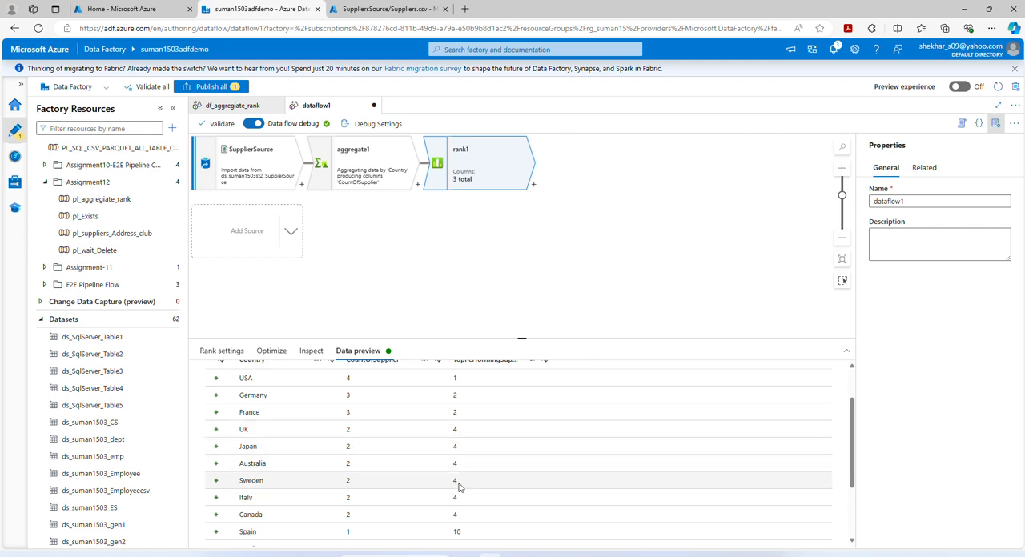
scroll(458, 487, down, 3)
scroll(458, 487, down, 2)
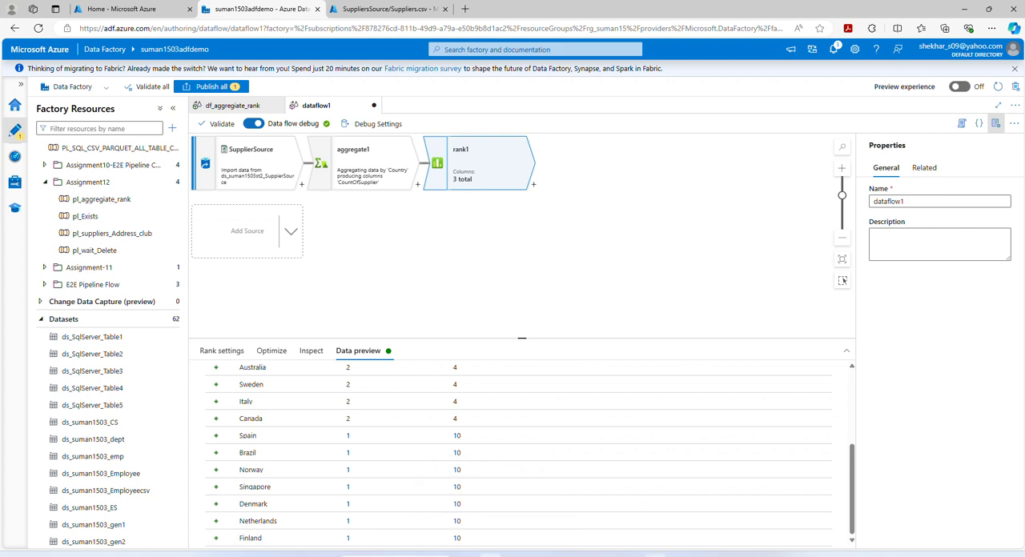
mouse_move(609, 556)
click(545, 528)
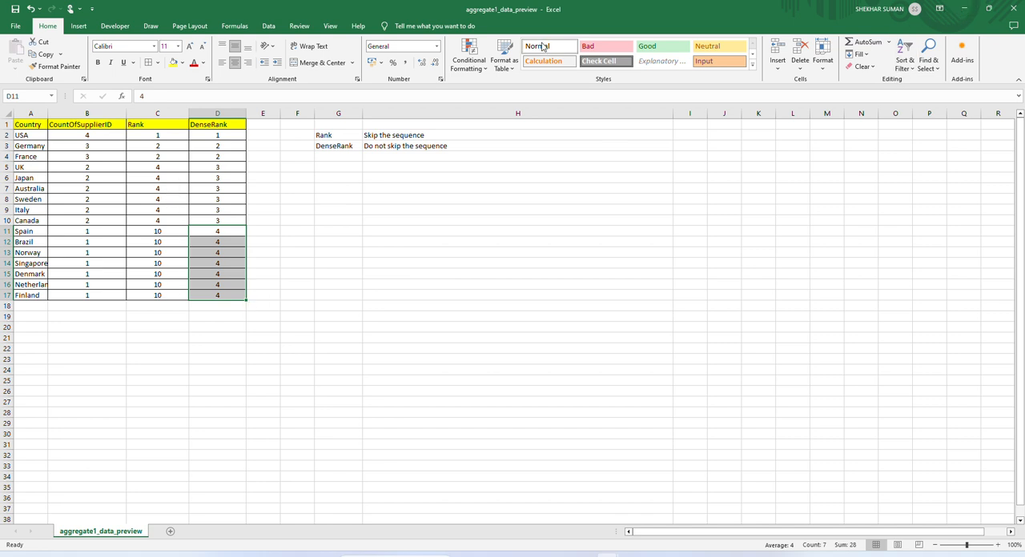
click(964, 9)
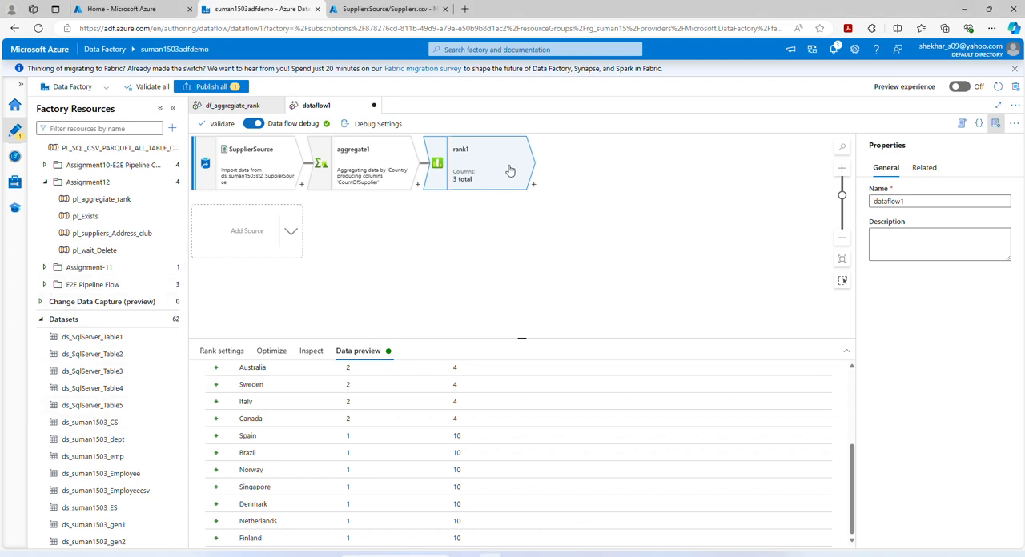
- Add a Sink transformation after rank1
click(534, 186)
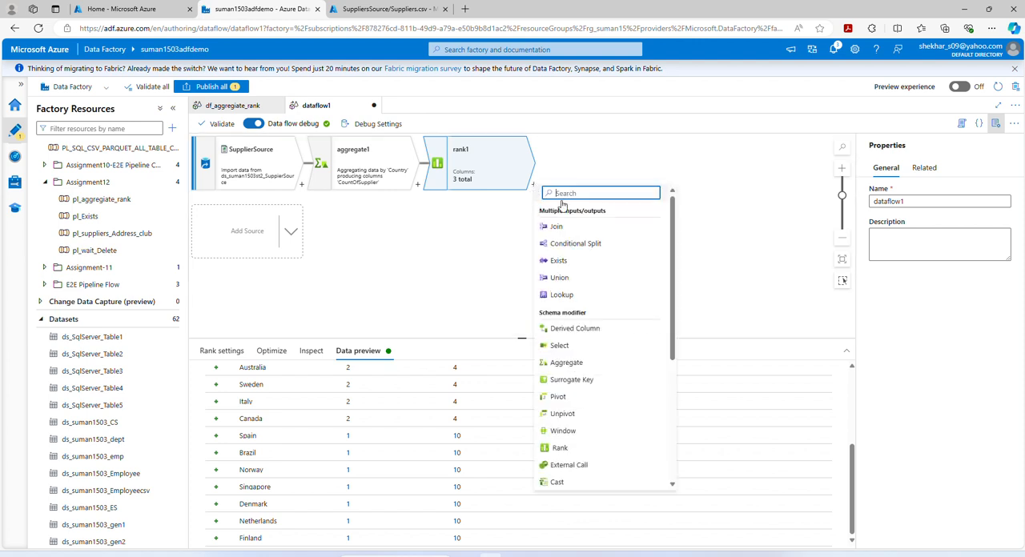
text(sink)
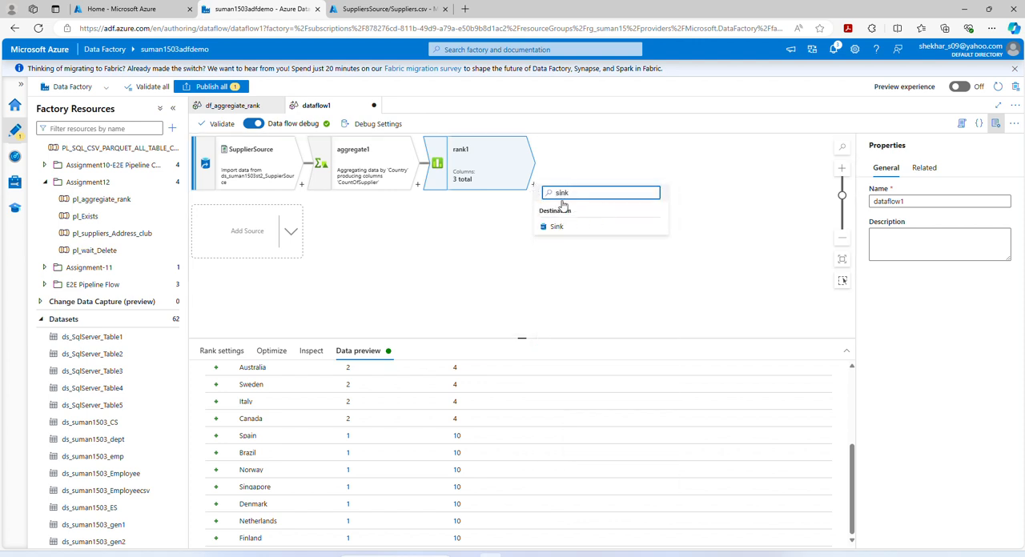
click(556, 227)
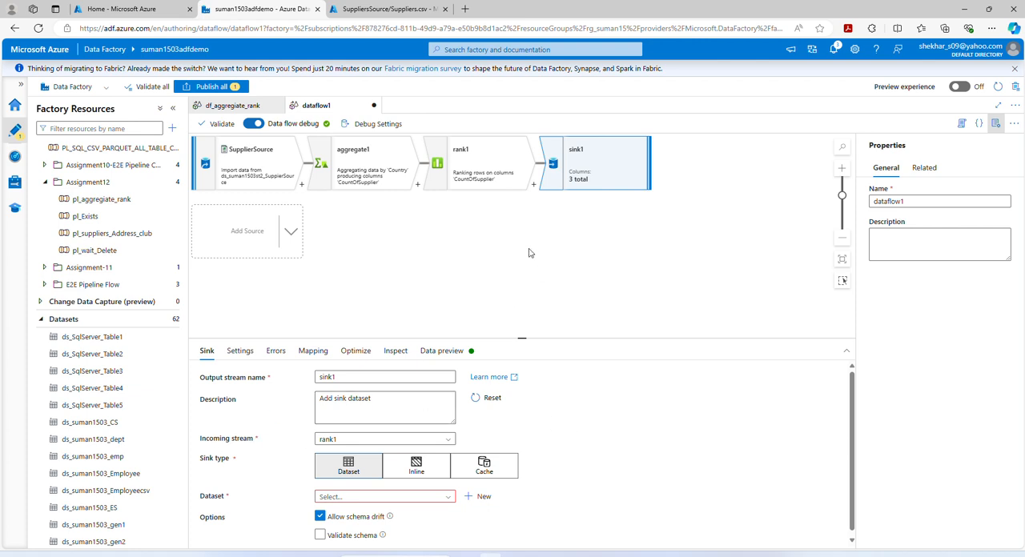
- Set the sink1 dataset to ds_suman1503st2_SuppierSource
scroll(567, 453, down, 1)
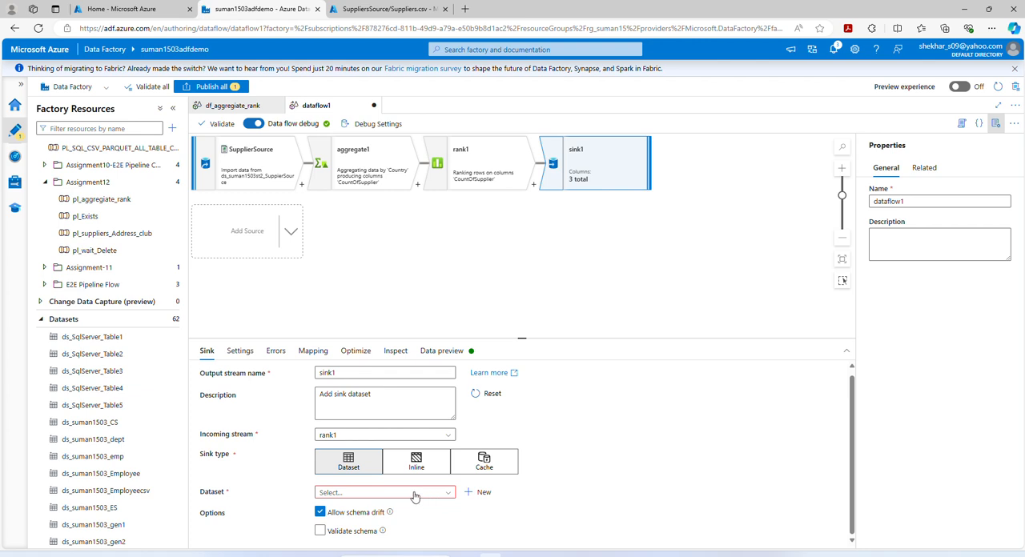
click(370, 496)
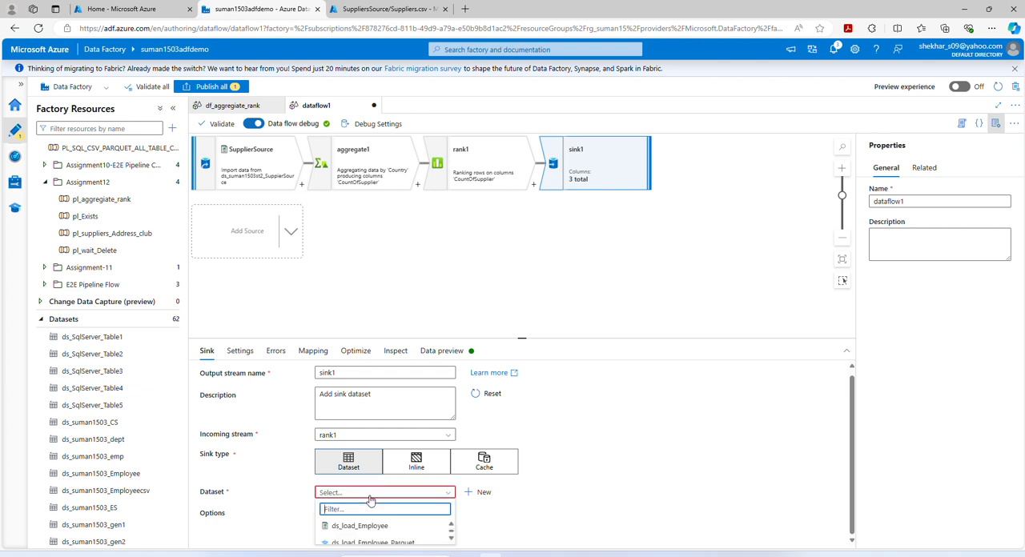
text(ds)
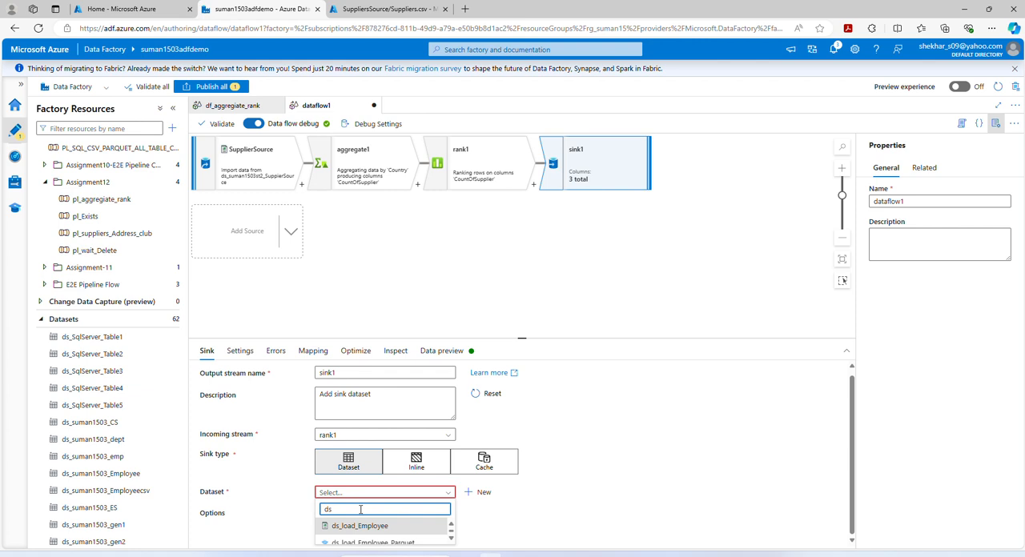
text(_suman1503)
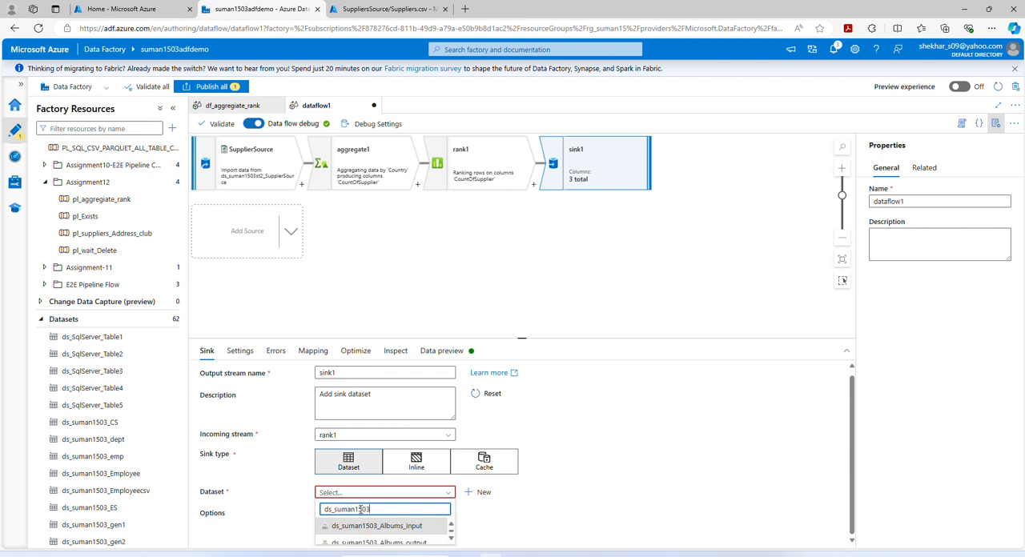
text(st2_Supp)
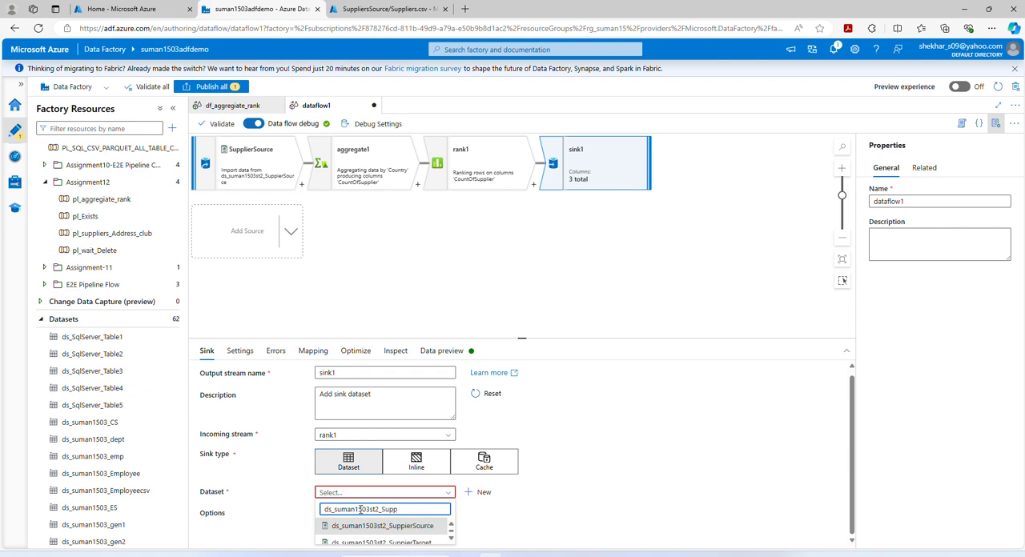
click(414, 528)
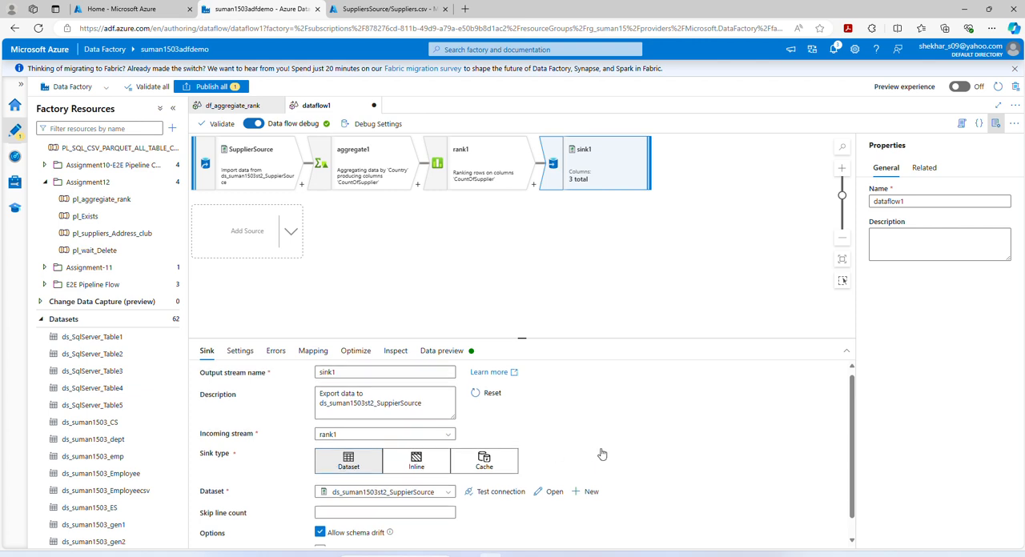
scroll(603, 454, down, 1)
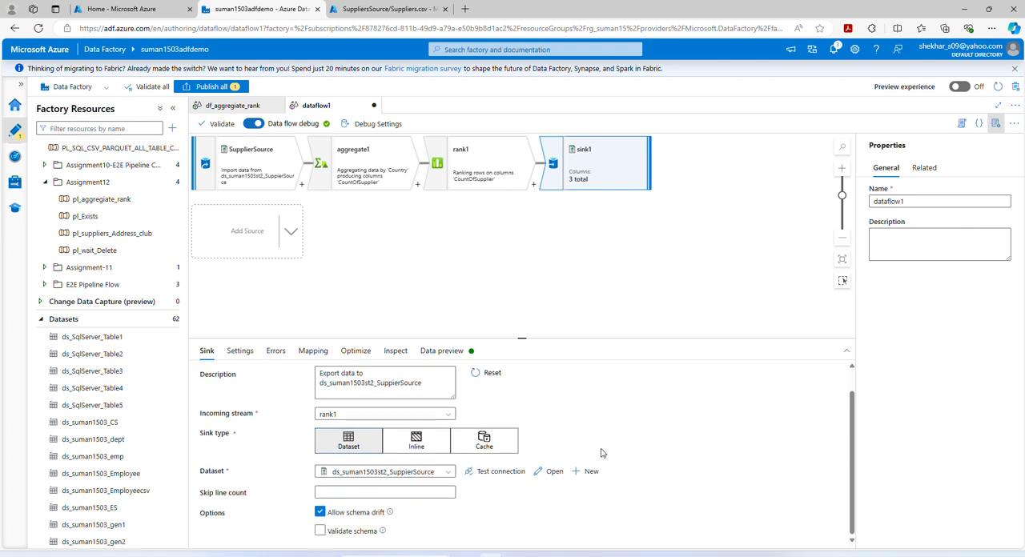
- Configure sink1 to output to a single file named SupplierRank.csv, using a single partition
click(241, 354)
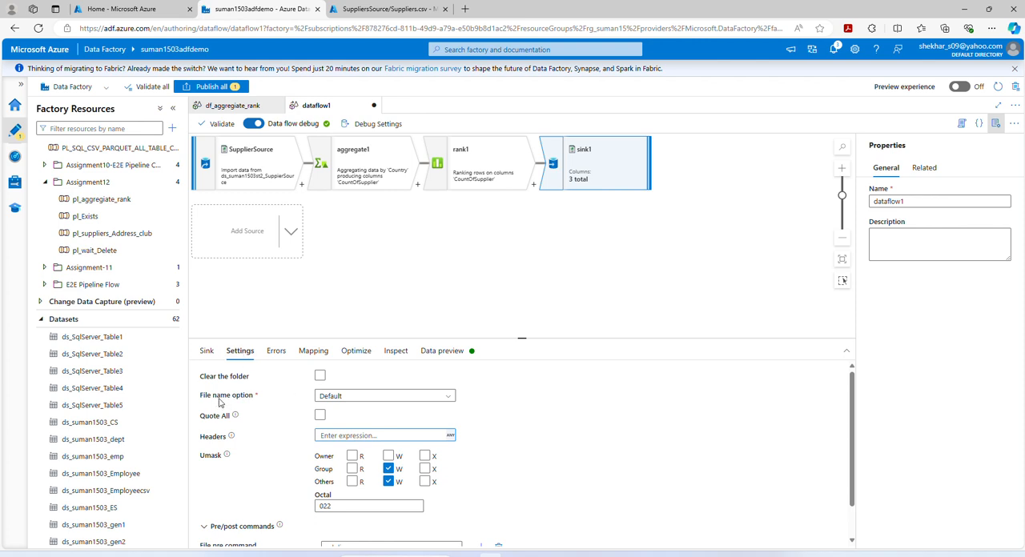
click(449, 403)
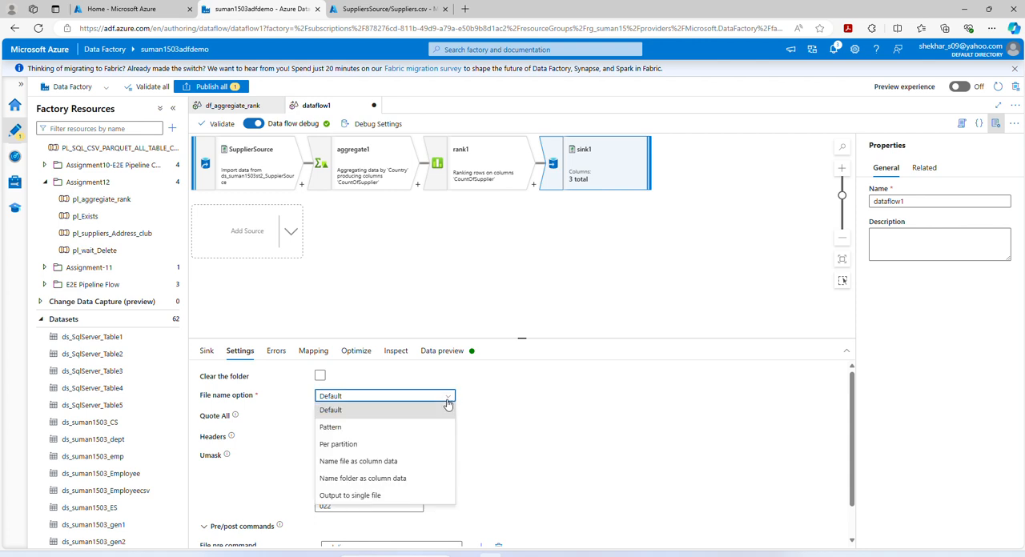
click(370, 495)
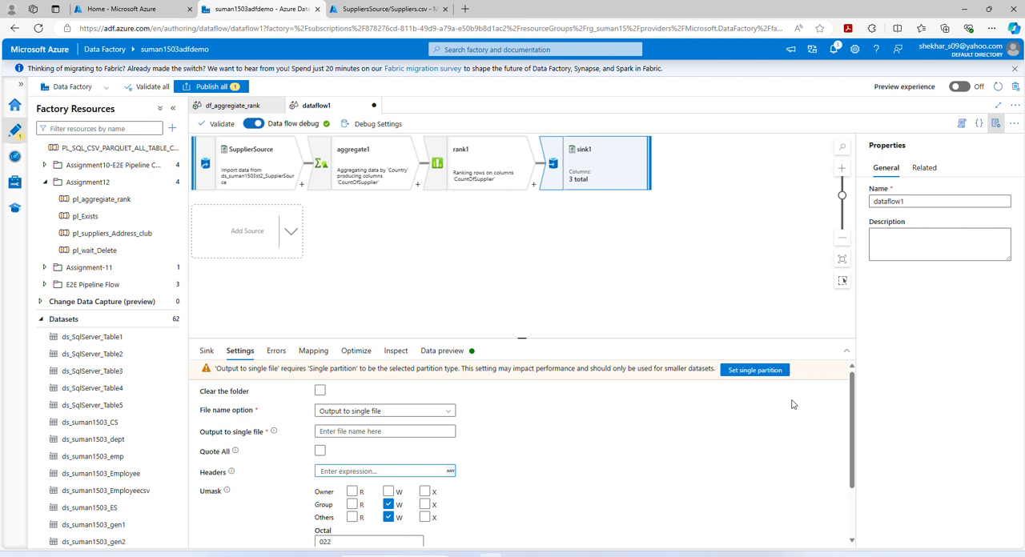
click(743, 372)
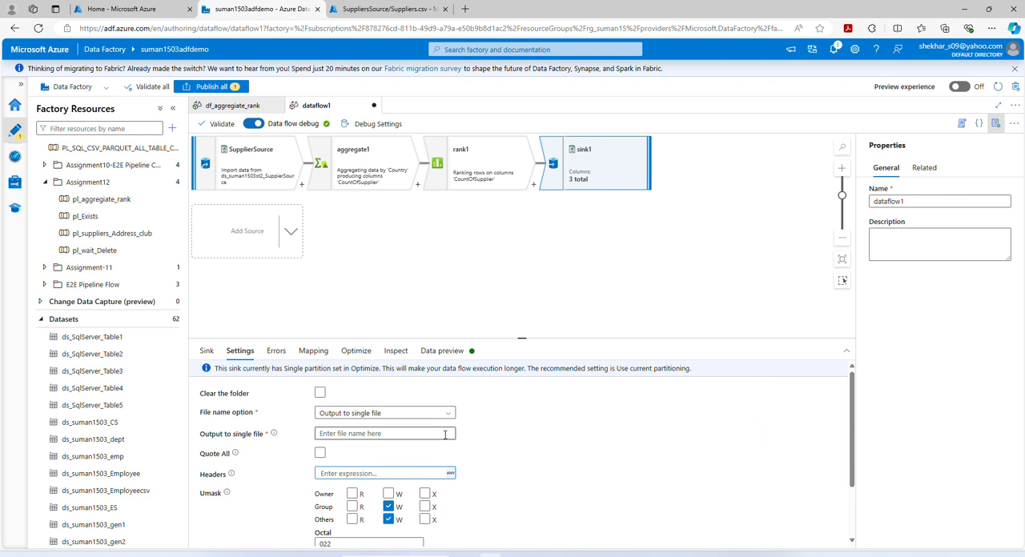
click(361, 434)
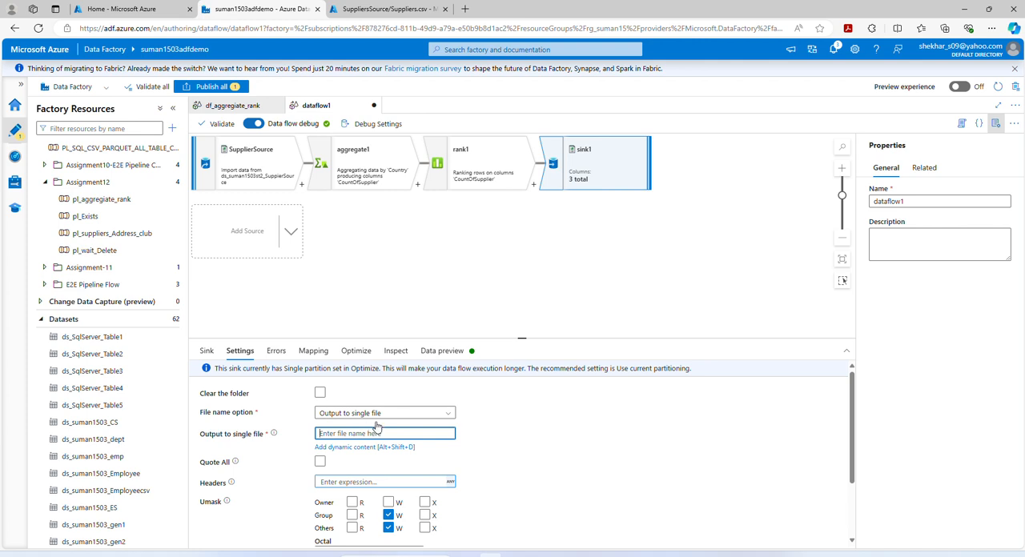
text(SupplierRank.csv)
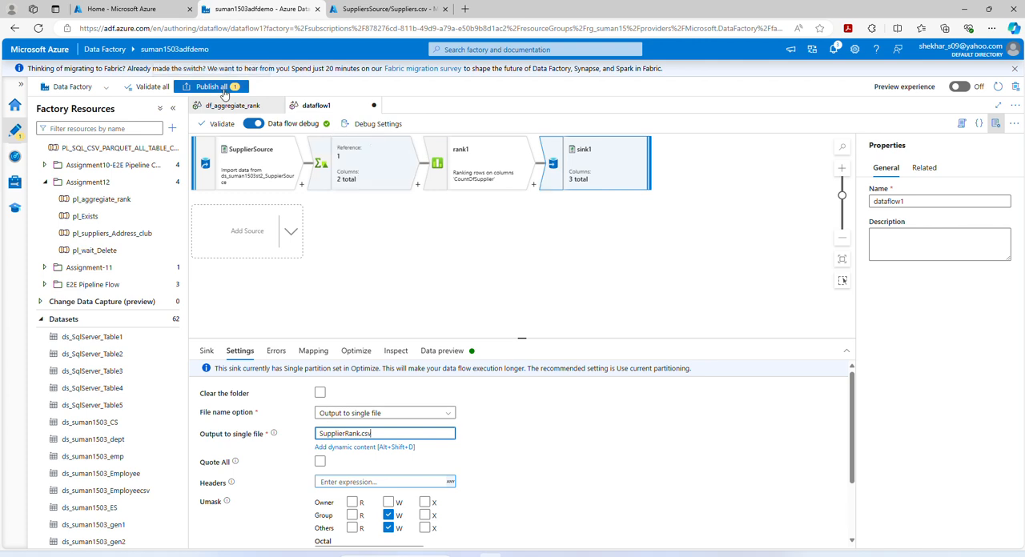
- Review the df_aggregiate_rank data flow and check which data flow the pl_aggregiate_rank pipeline's Data flow1 activity runs
click(227, 108)
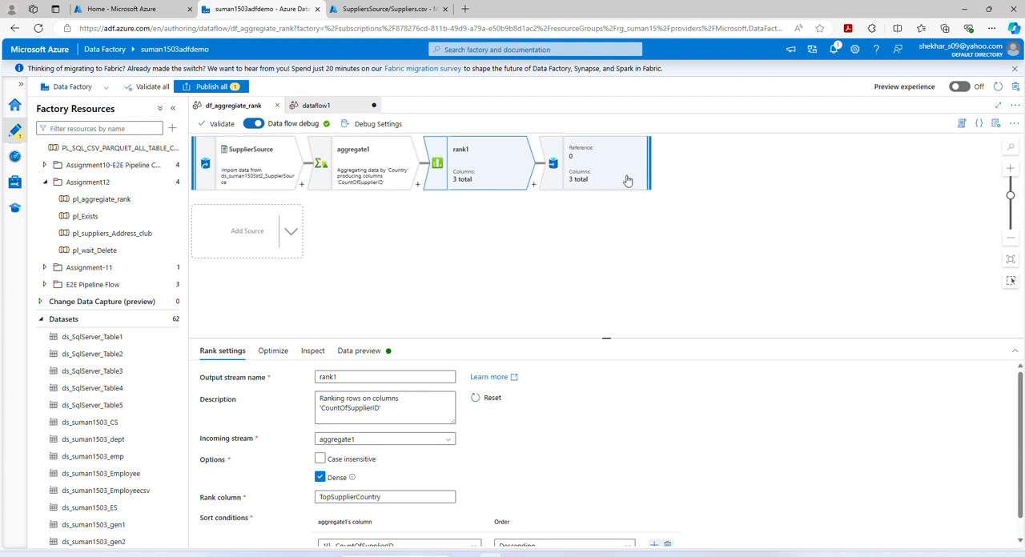
click(103, 200)
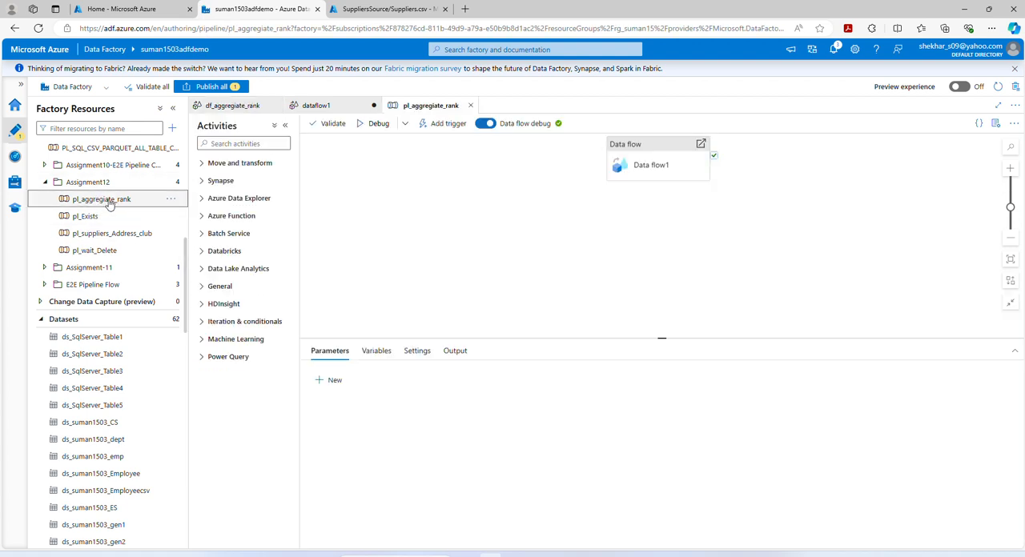
click(645, 163)
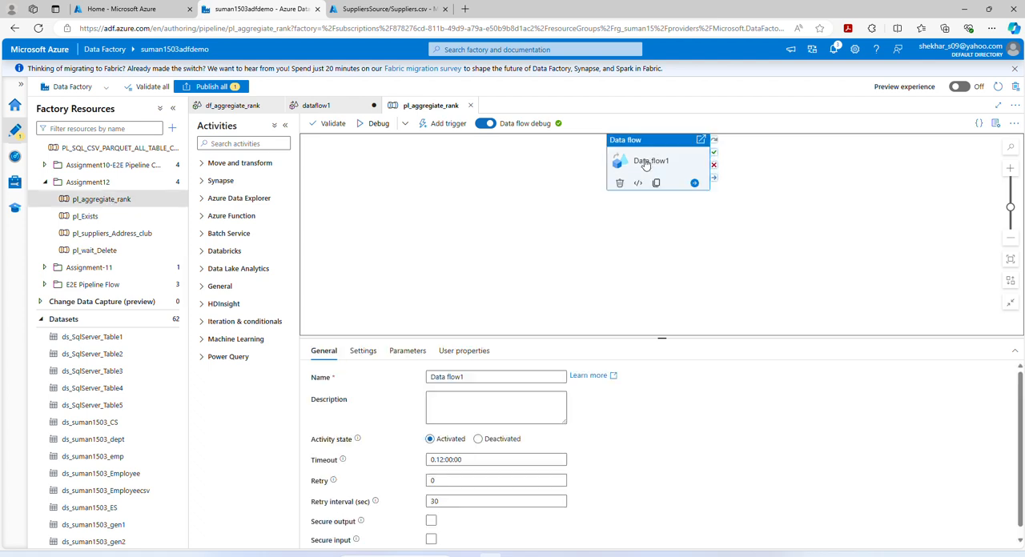
click(362, 351)
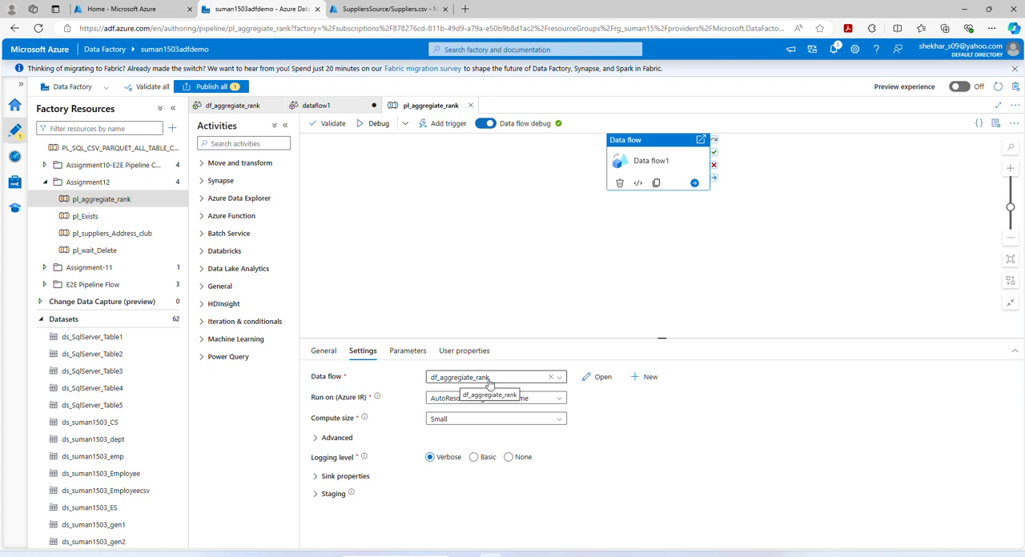
click(230, 106)
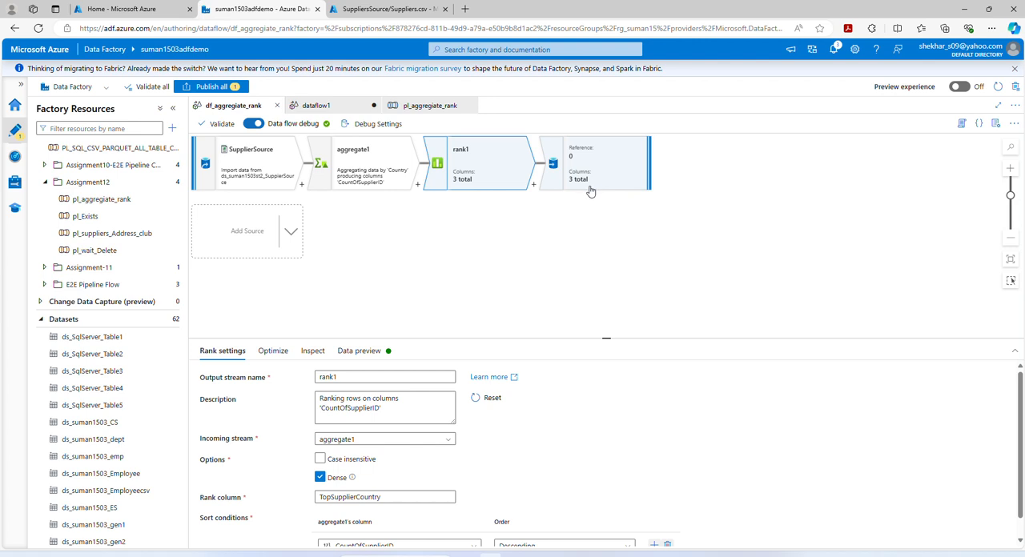
click(415, 108)
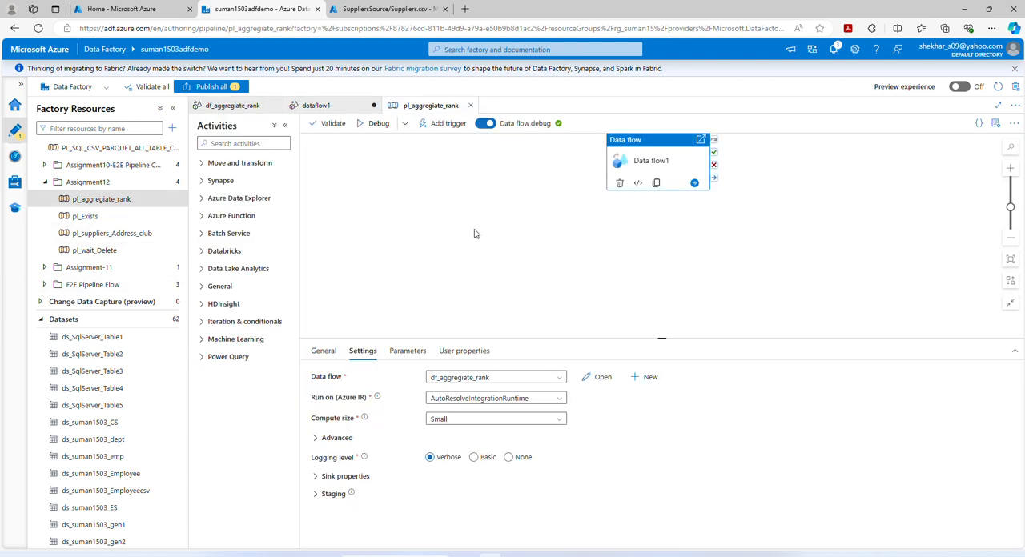
- In the Azure portal, preview SupplierRank.csv from the SuppliersSource folder as a table and examine the ranks for France through Sweden
click(364, 10)
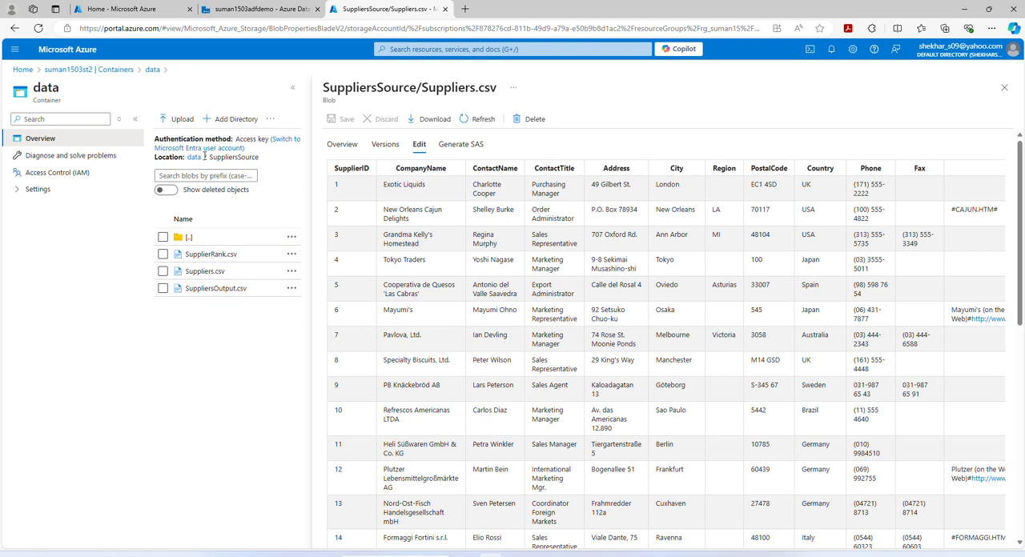
click(201, 256)
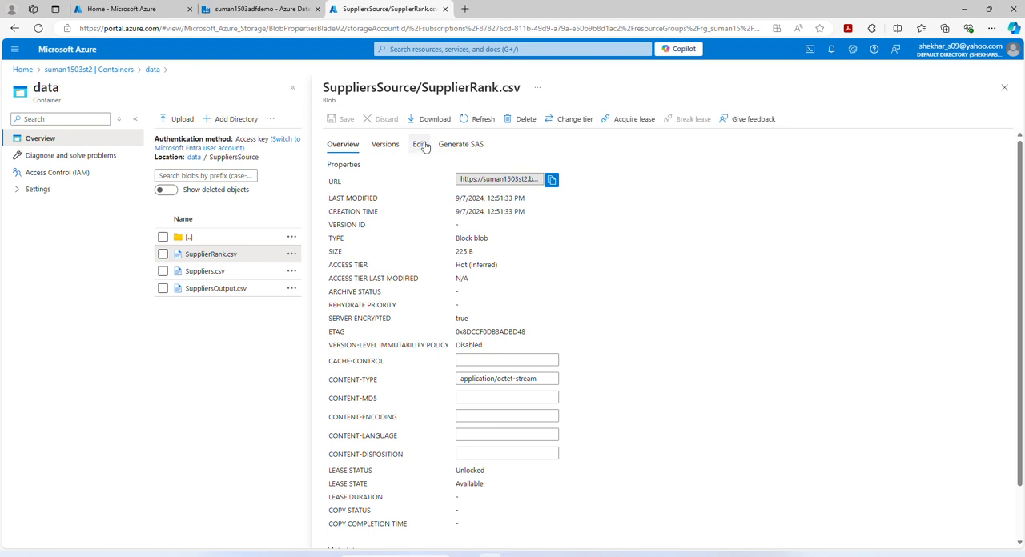
click(419, 145)
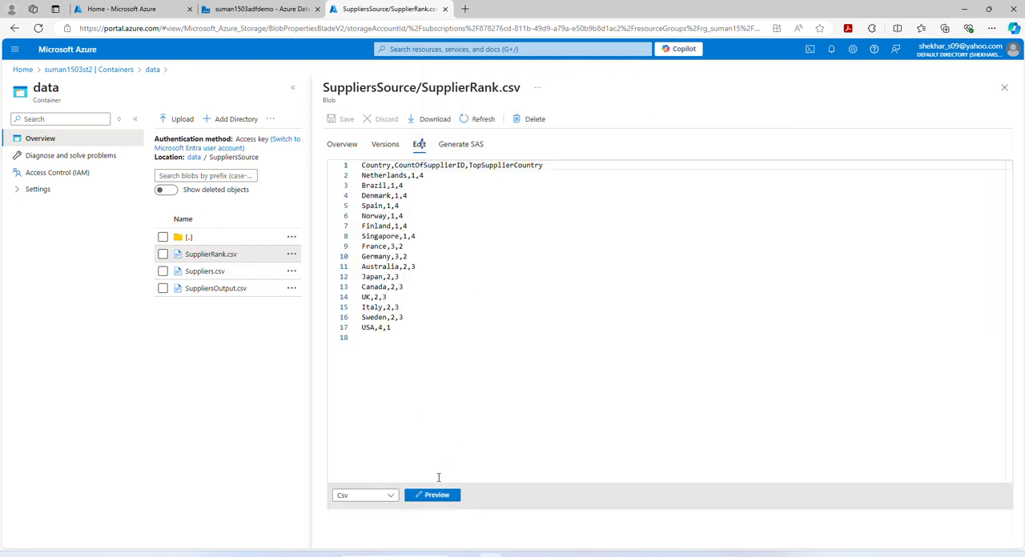
click(435, 496)
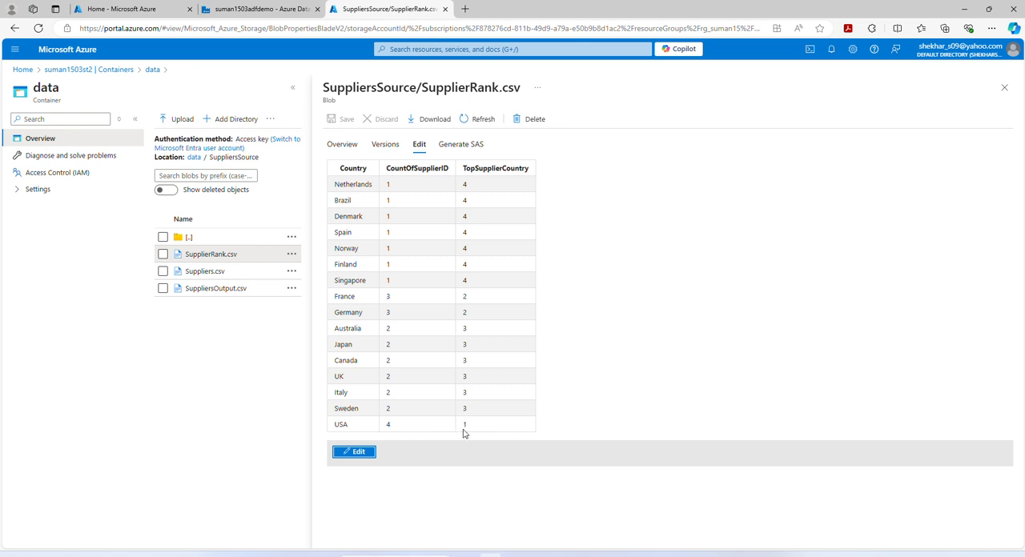
click(335, 297)
drag(336, 297, 401, 313)
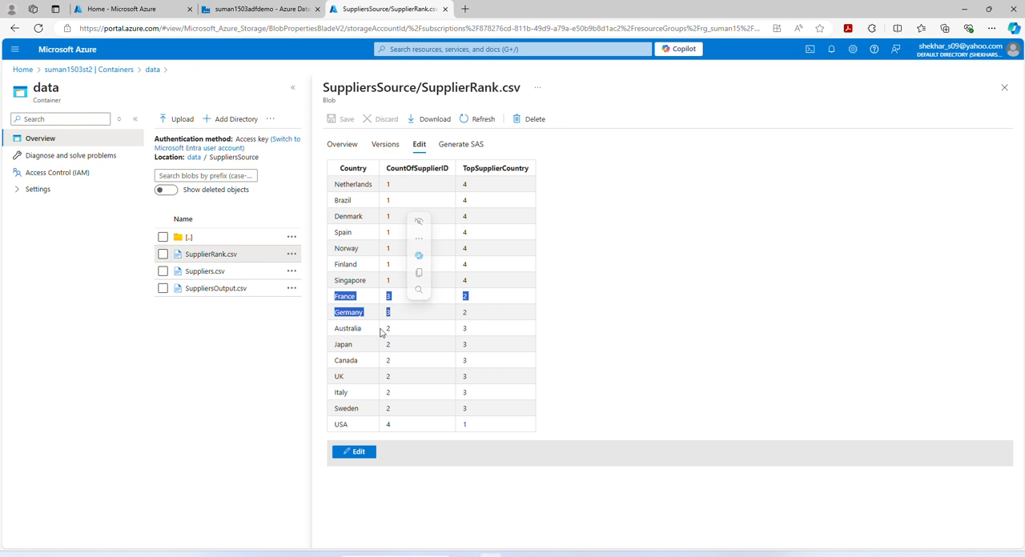
drag(334, 329, 362, 409)
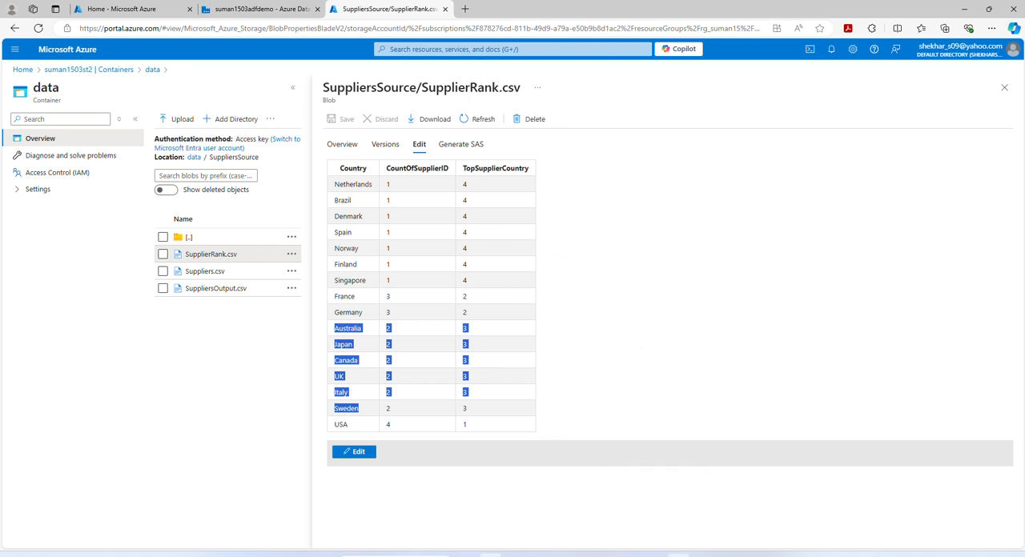
- Switch to the aggregate1_data_preview workbook in Excel and compare its countries and DenseRank values with the output file
click(569, 536)
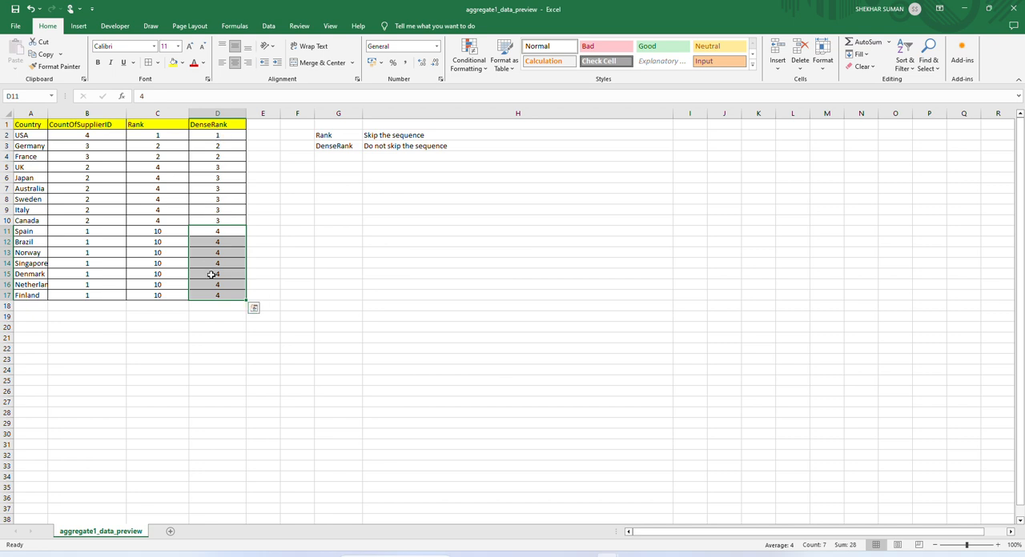
click(17, 167)
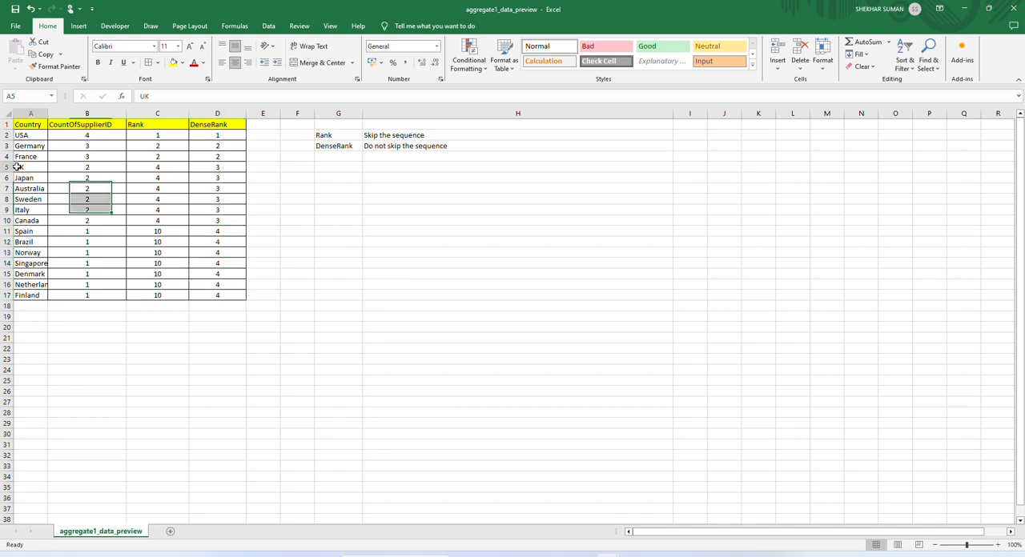
drag(17, 166, 35, 293)
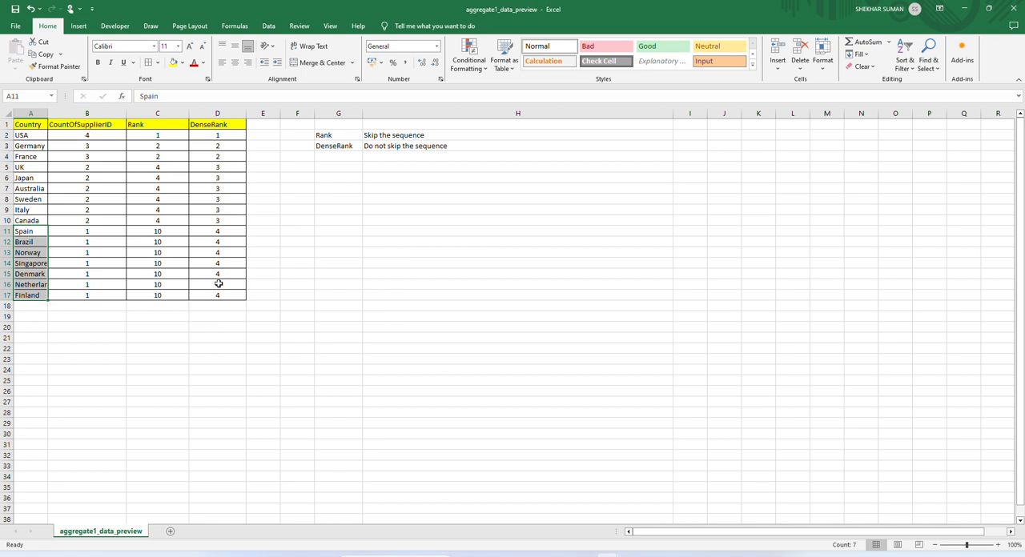
drag(227, 231, 227, 287)
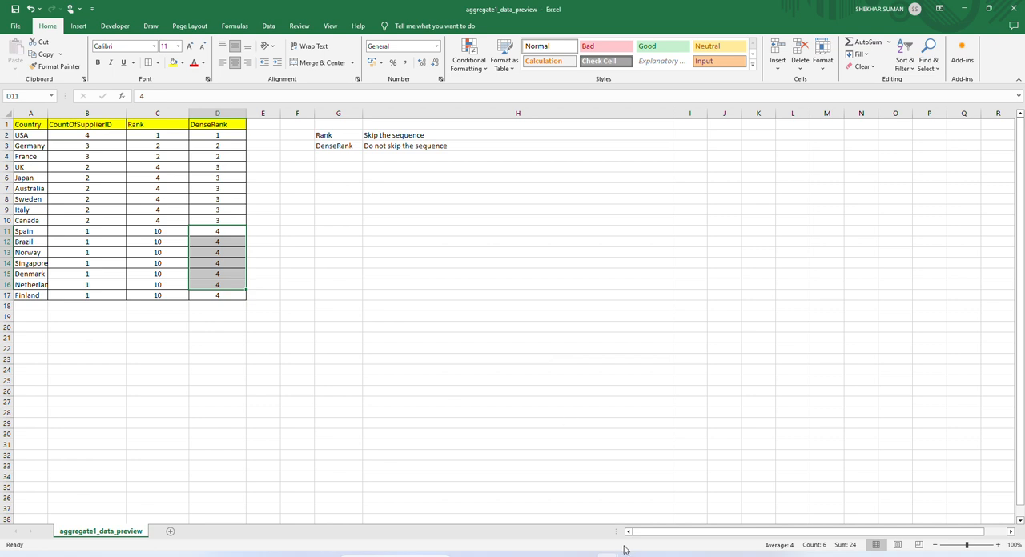
- Return to Azure Data Factory in the browser and review the rank1 settings in the df_aggregiate_rank data flow
click(491, 555)
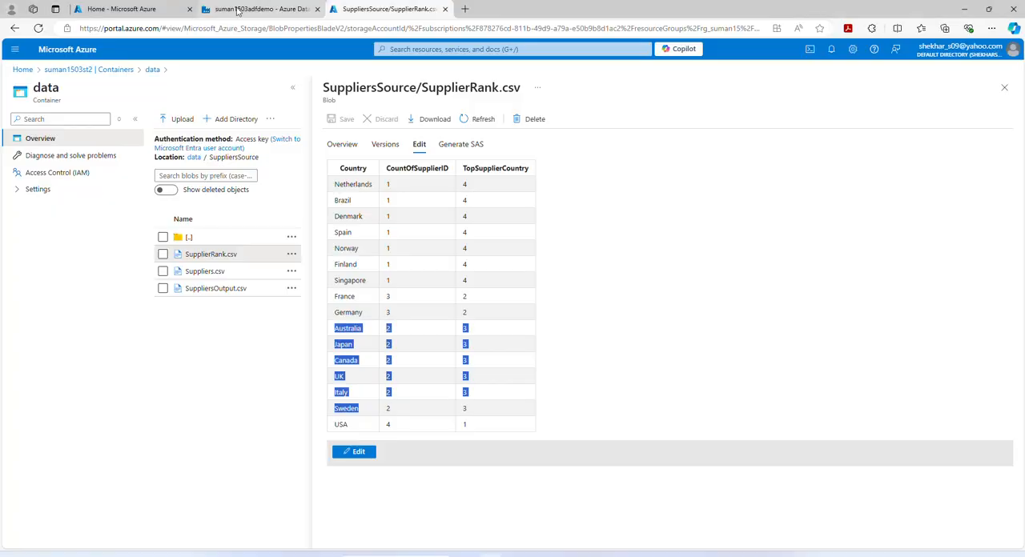
click(258, 8)
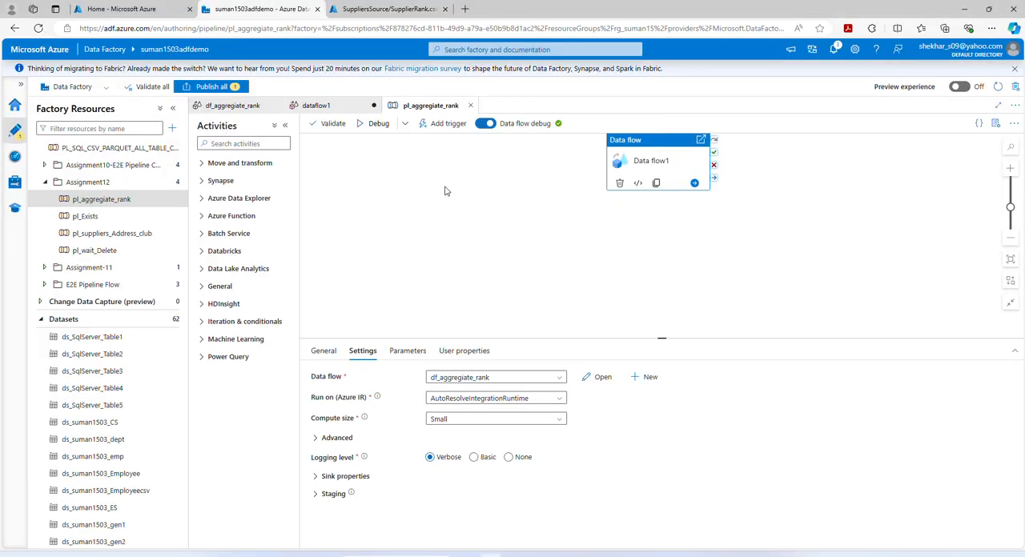
click(224, 106)
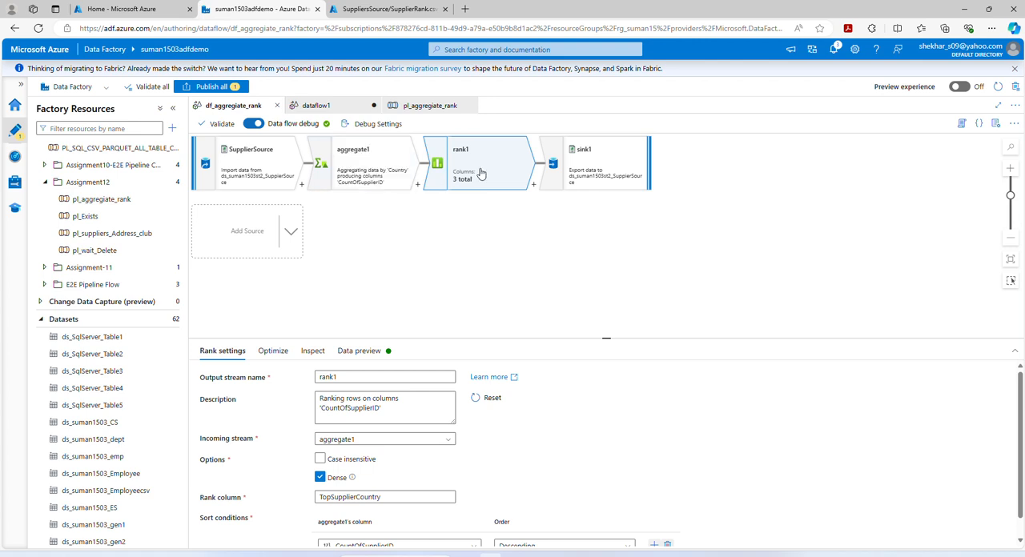